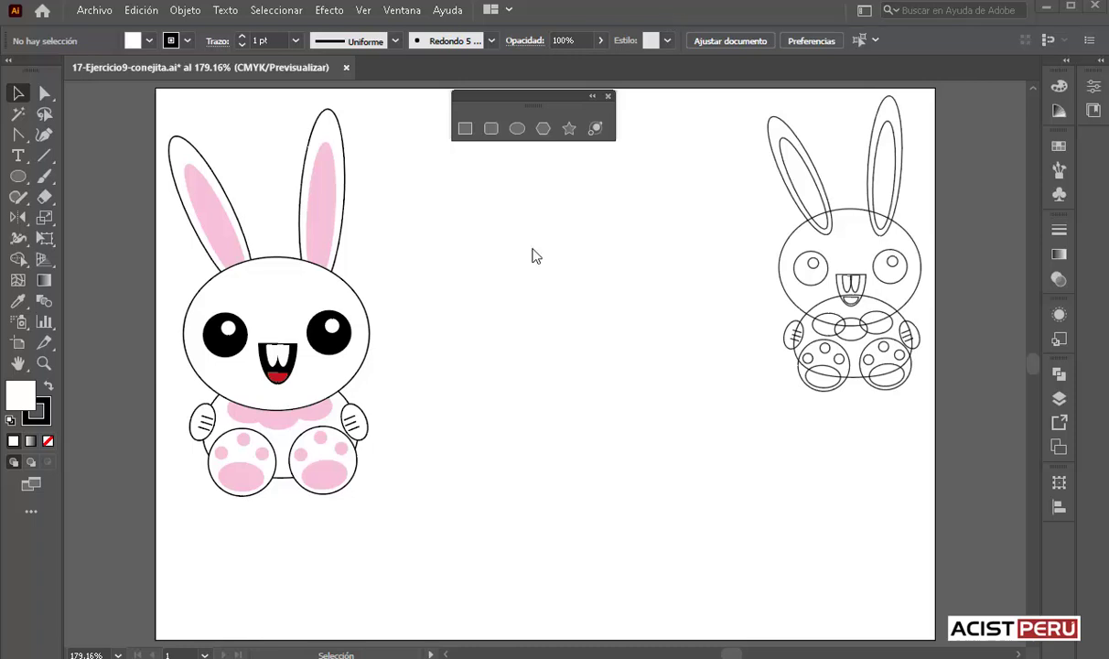
Step: Draw a large head ellipse and centre it on the page
{"action": "left_click", "coordinate": [517, 129]}
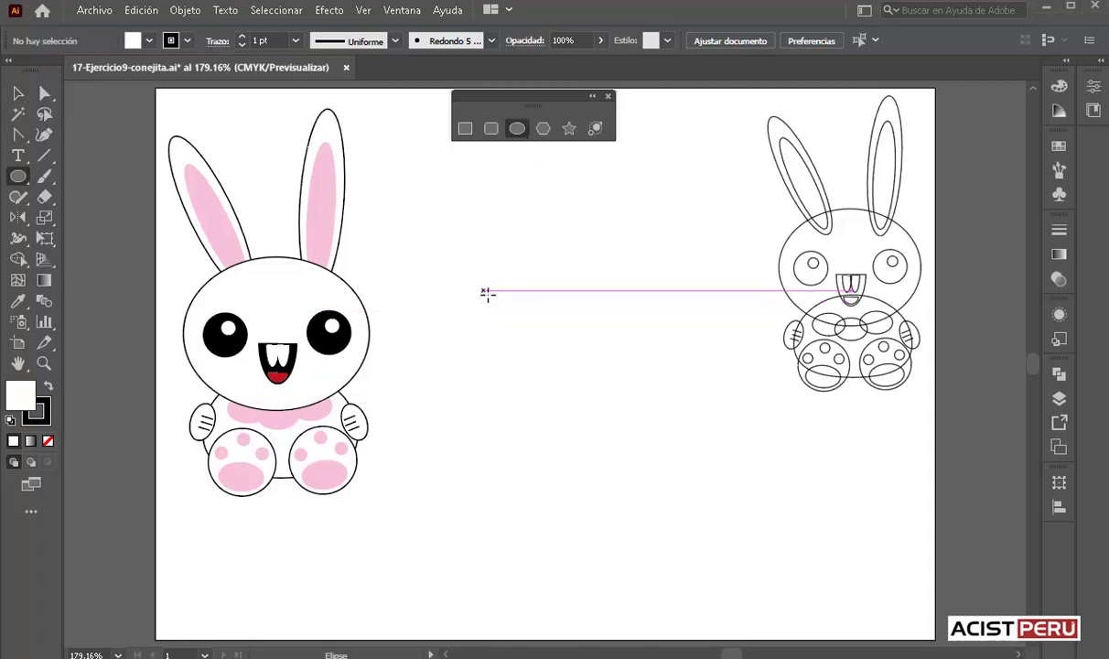
{"action": "mouse_move", "coordinate": [471, 279]}
{"action": "left_mouse_down"}
{"action": "mouse_move", "coordinate": [655, 399]}
{"action": "mouse_move", "coordinate": [672, 442]}
{"action": "left_mouse_up"}
{"action": "key", "text": "v"}
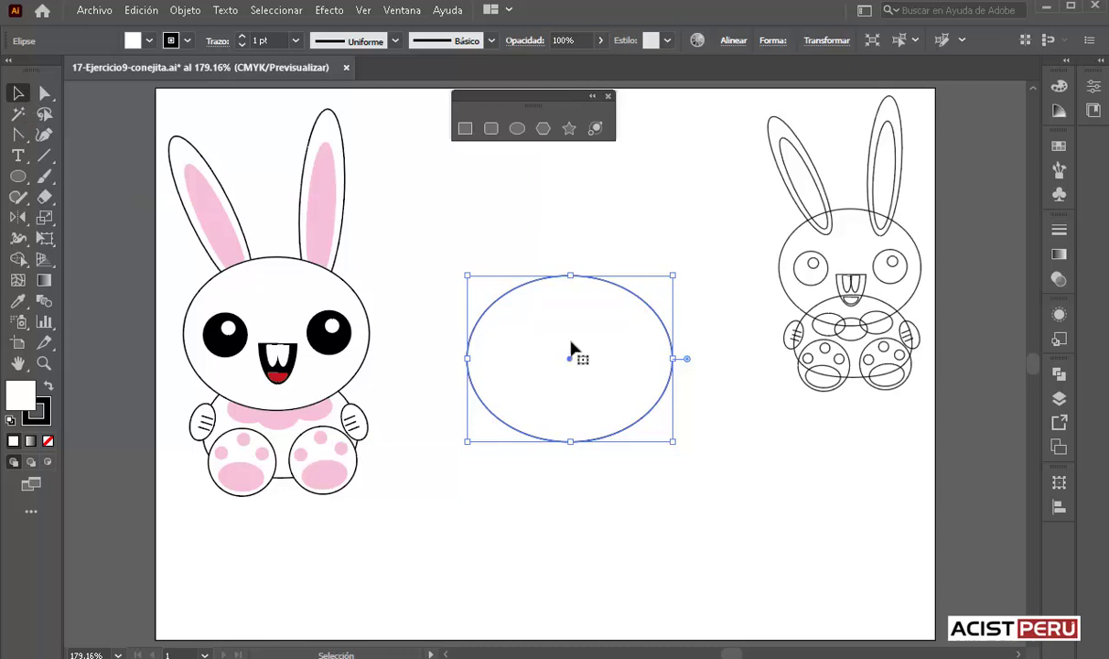
{"action": "left_click_drag", "start_coordinate": [569, 359], "coordinate": [560, 326]}
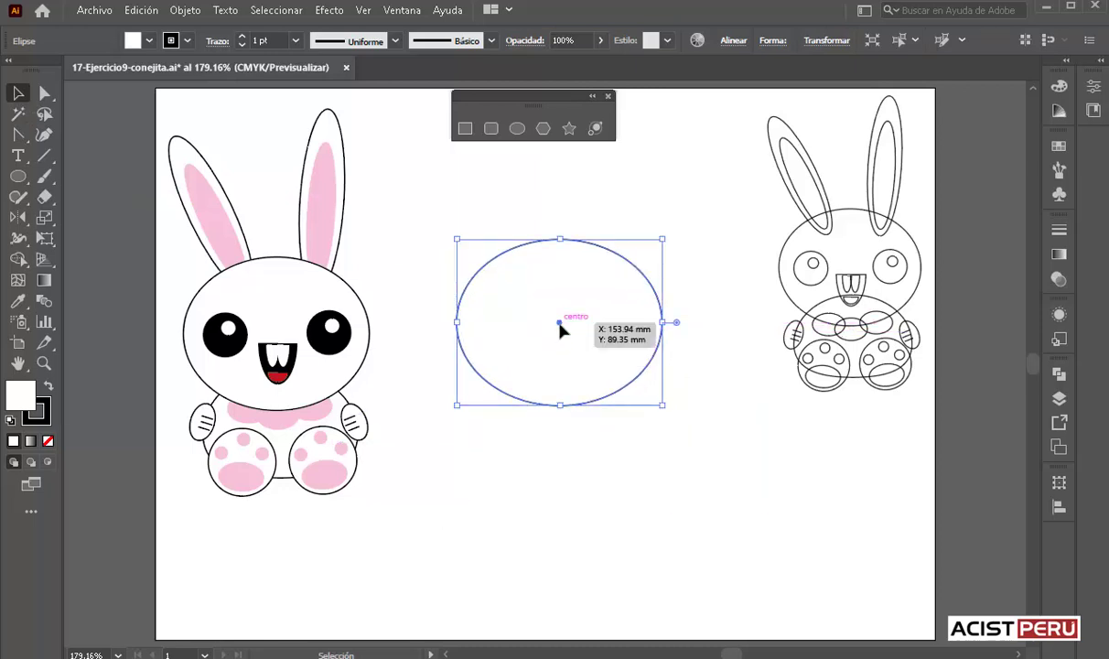
Step: Duplicate the ellipse downward, shrink it slightly and centre it under the head as the body
{"action": "mouse_move", "coordinate": [550, 369]}
{"action": "left_mouse_down"}
{"action": "mouse_move", "coordinate": [549, 411]}
{"action": "mouse_move", "coordinate": [564, 434]}
{"action": "mouse_move", "coordinate": [561, 424]}
{"action": "left_mouse_up"}
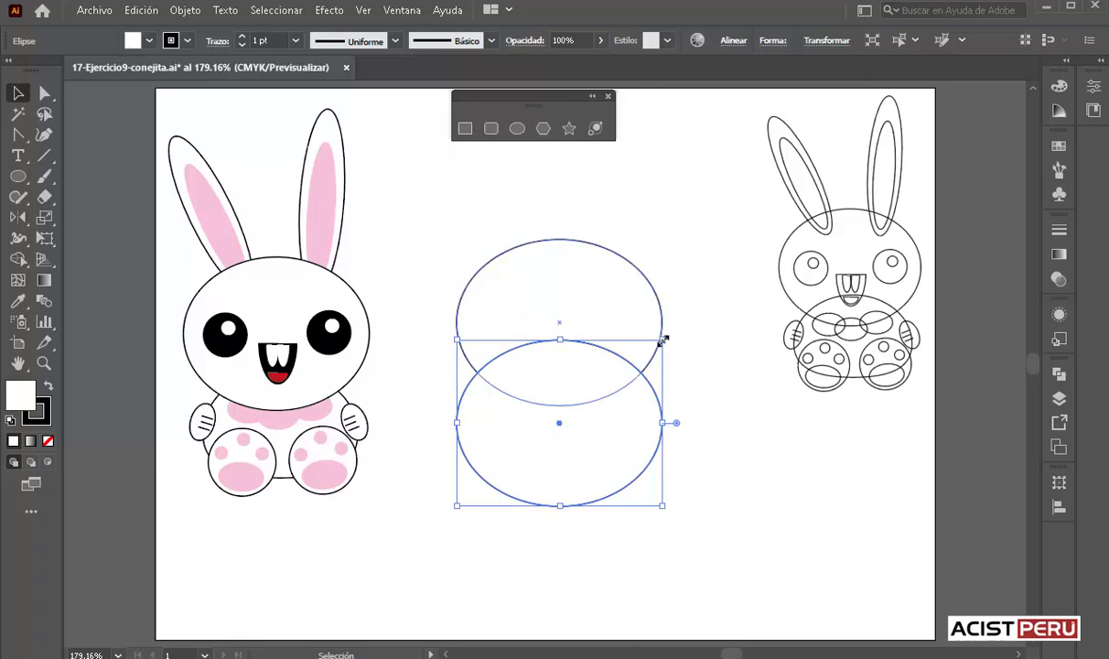
{"action": "left_click_drag", "start_coordinate": [662, 341], "coordinate": [638, 359]}
{"action": "left_click_drag", "start_coordinate": [576, 432], "coordinate": [593, 423]}
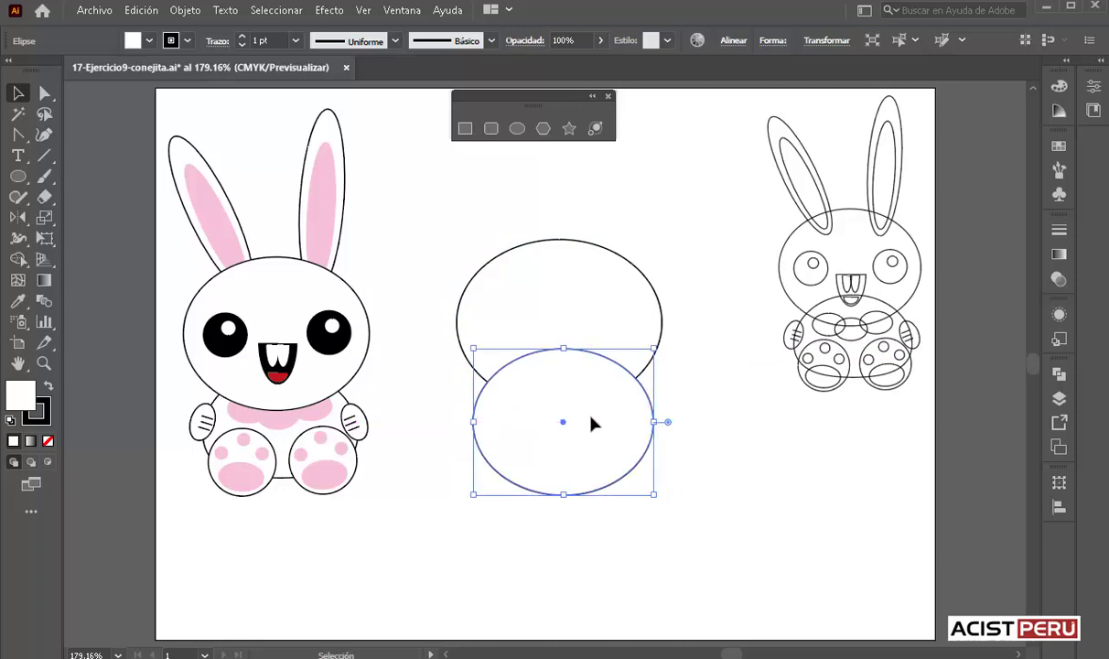
Step: Raise the body ellipse's bottom anchor to flatten its base
{"action": "left_click", "coordinate": [47, 100]}
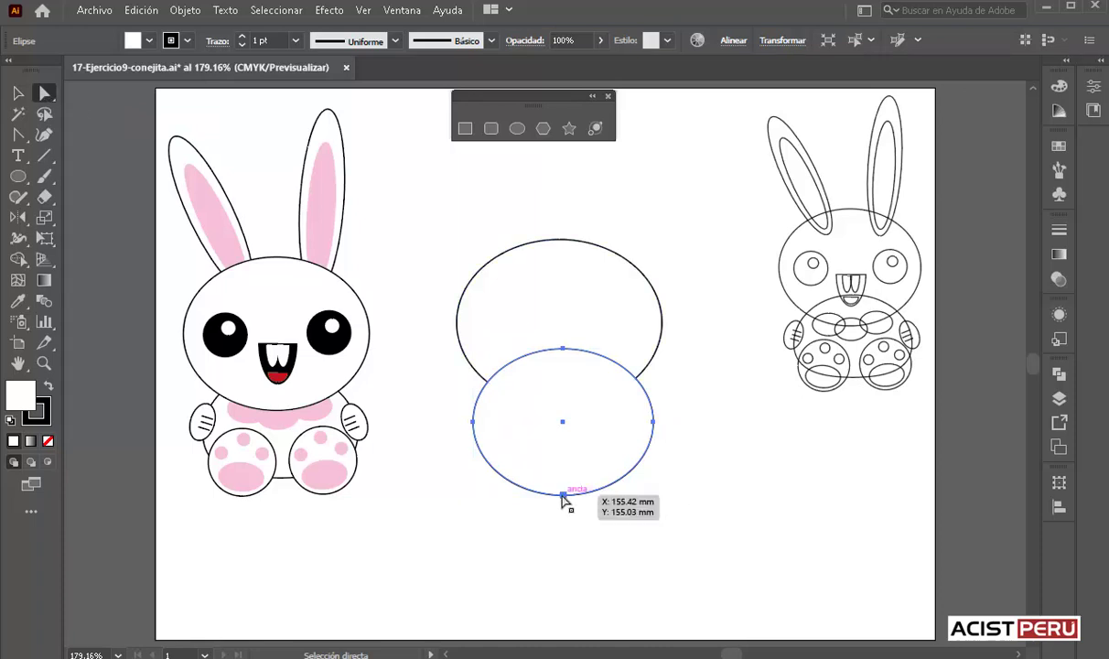
{"action": "left_click", "coordinate": [562, 495]}
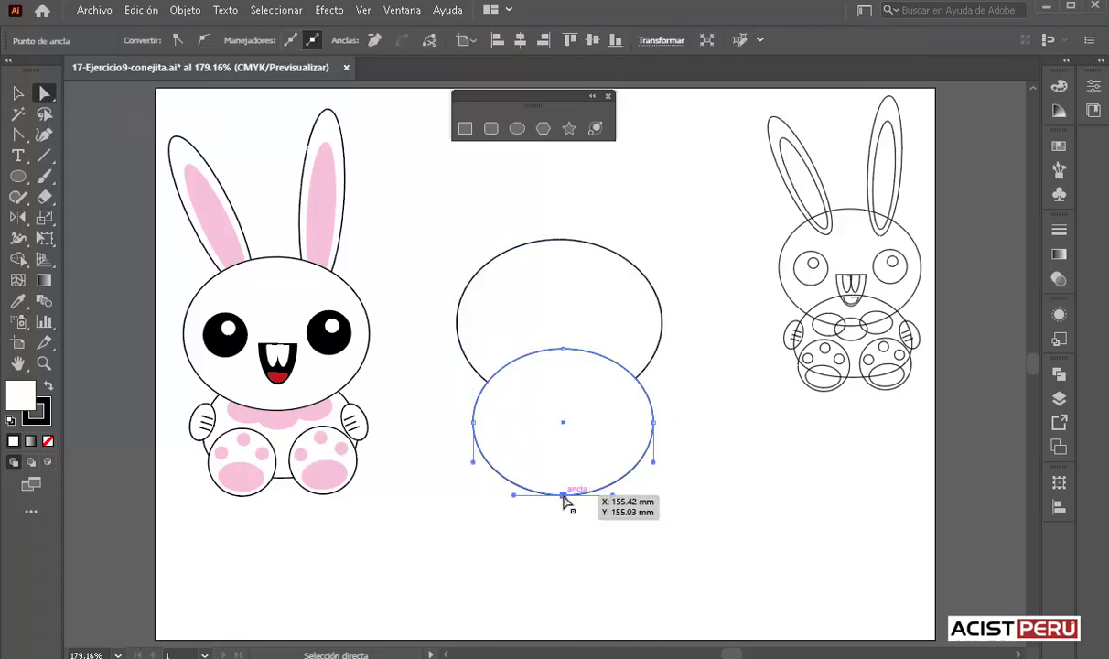
{"action": "left_click_drag", "start_coordinate": [563, 495], "coordinate": [564, 484]}
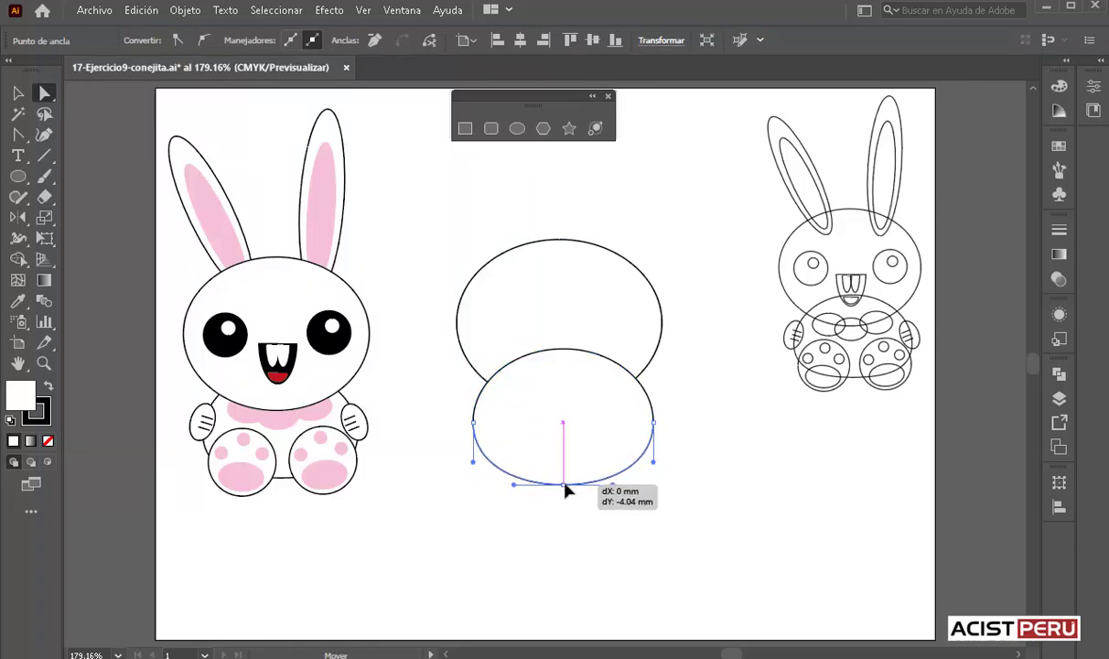
Step: Send the body ellipse behind the head and shift it slightly left
{"action": "left_click", "coordinate": [18, 93]}
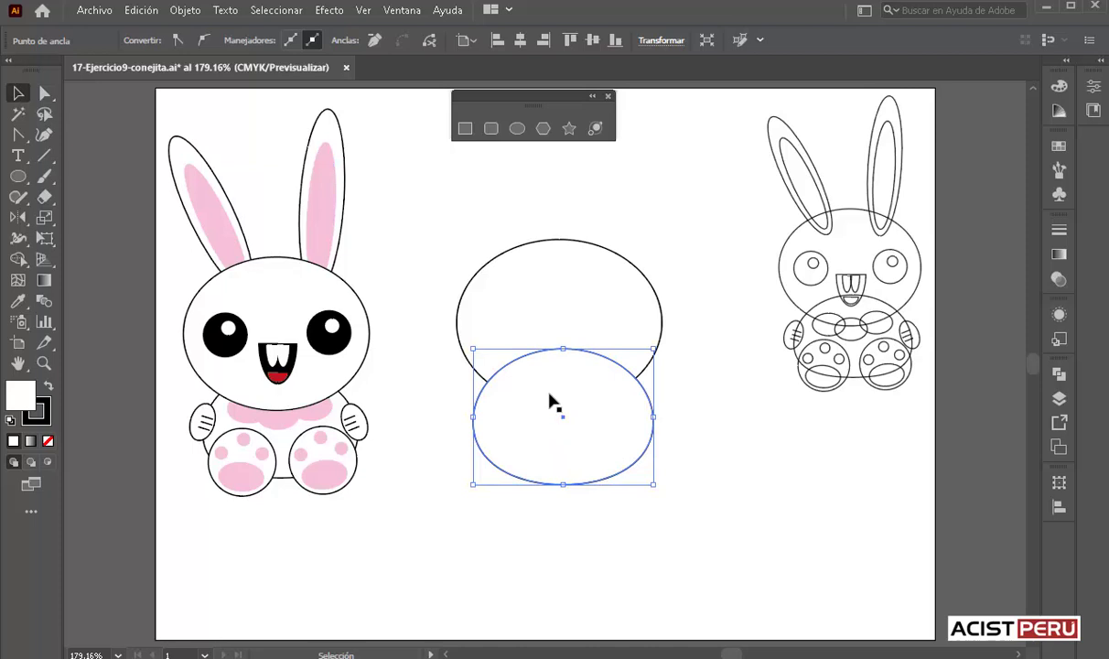
{"action": "key", "text": "ctrl"}
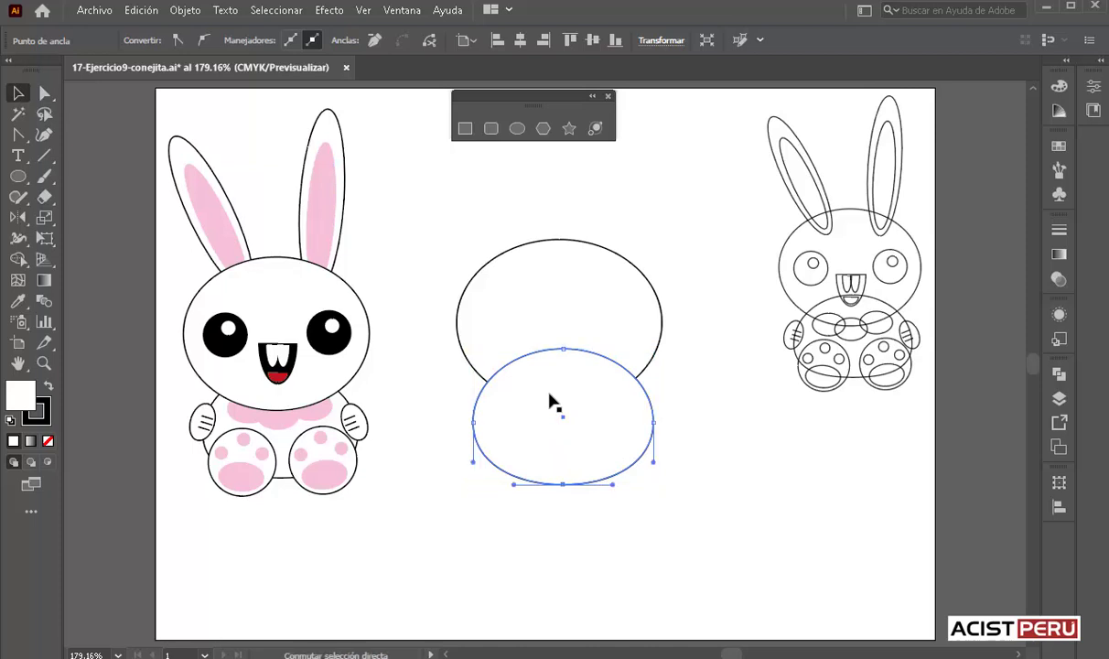
{"action": "left_click", "coordinate": [185, 10]}
{"action": "mouse_move", "coordinate": [216, 49]}
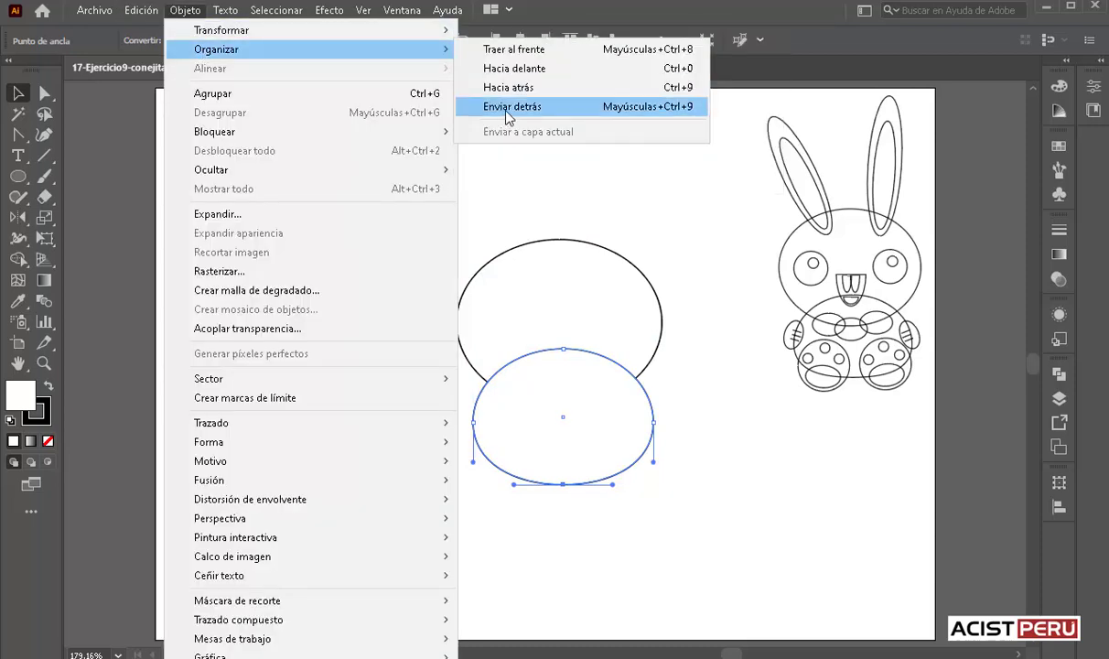
{"action": "left_click", "coordinate": [508, 110]}
{"action": "left_click", "coordinate": [708, 458]}
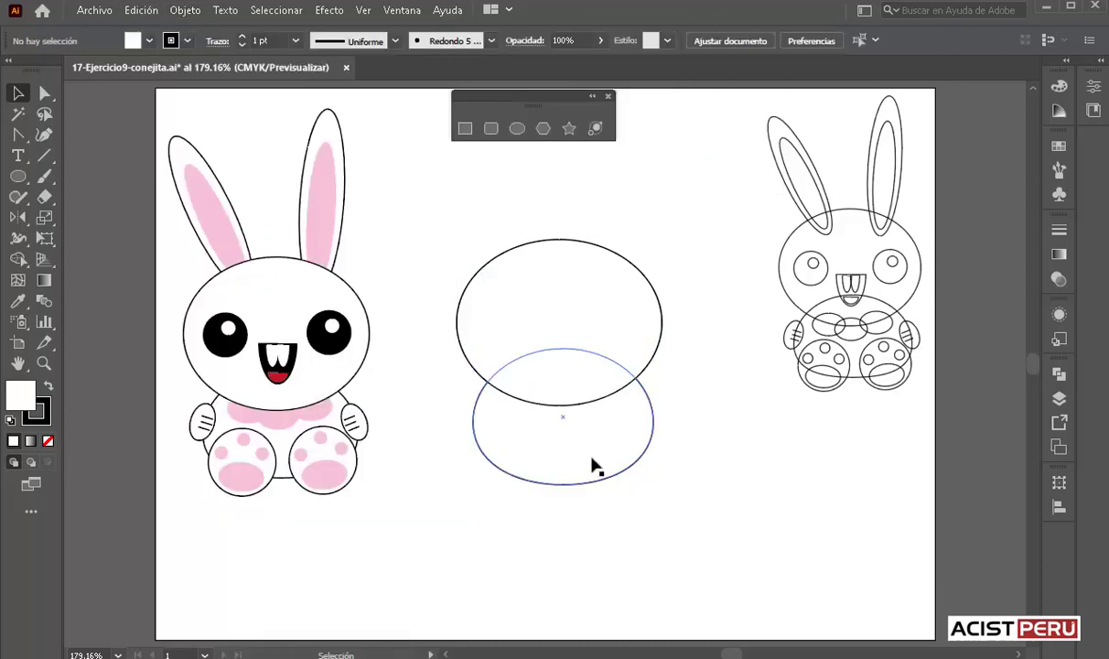
{"action": "left_click_drag", "start_coordinate": [595, 463], "coordinate": [594, 468]}
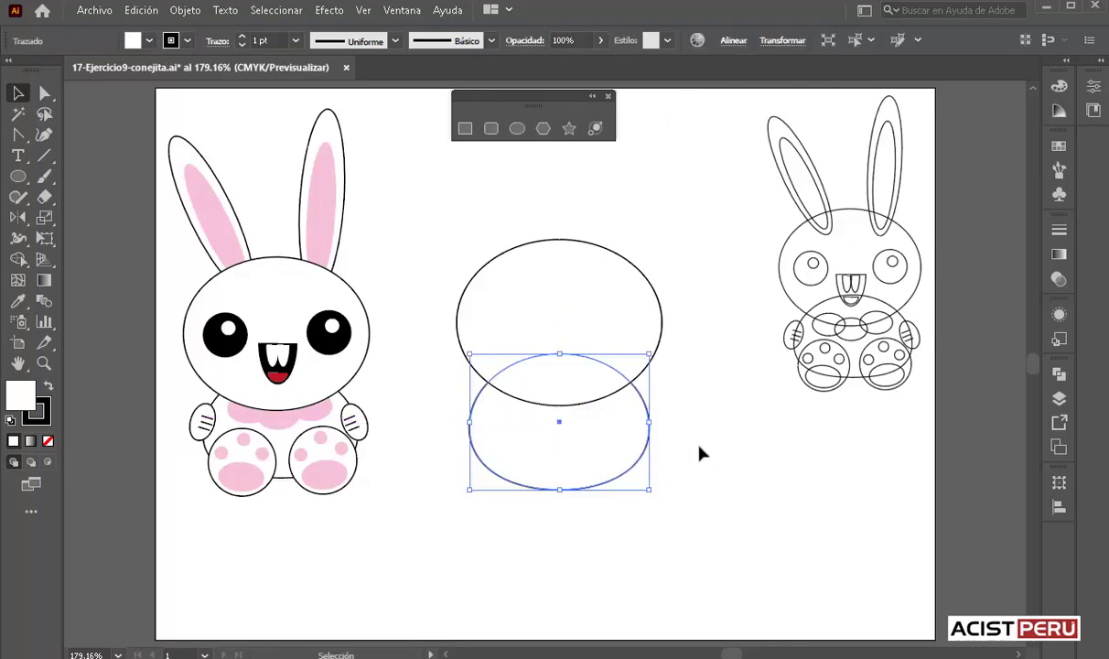
{"action": "left_click", "coordinate": [694, 450]}
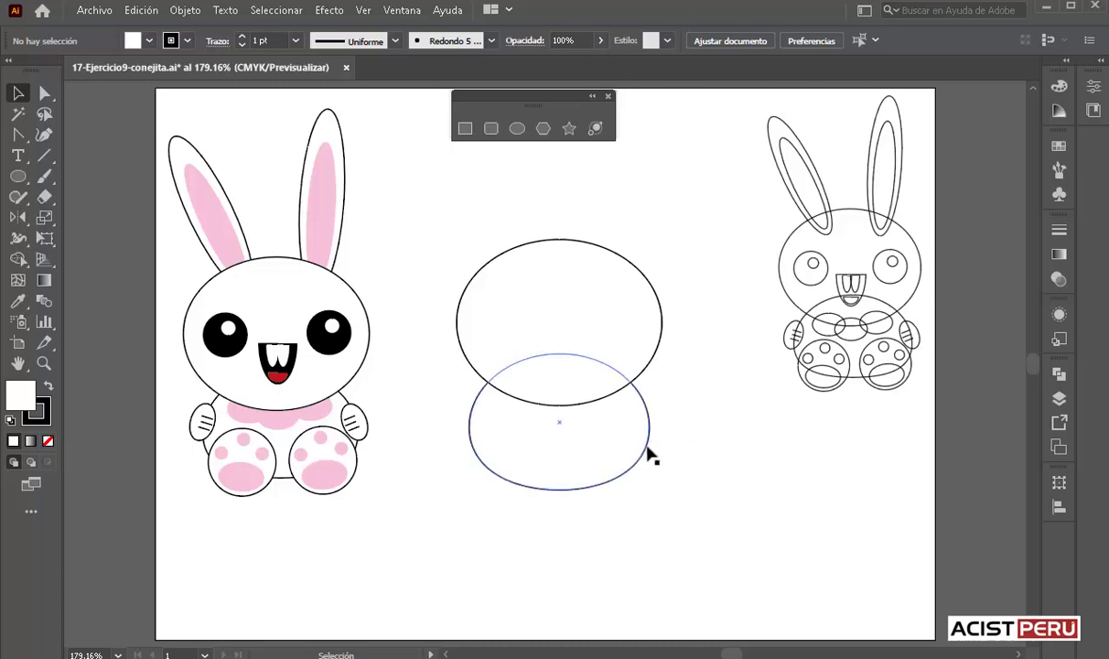
Step: Zoom in and compare the drawing against the outline reference bunny
{"action": "key", "text": "ctrl+plus"}
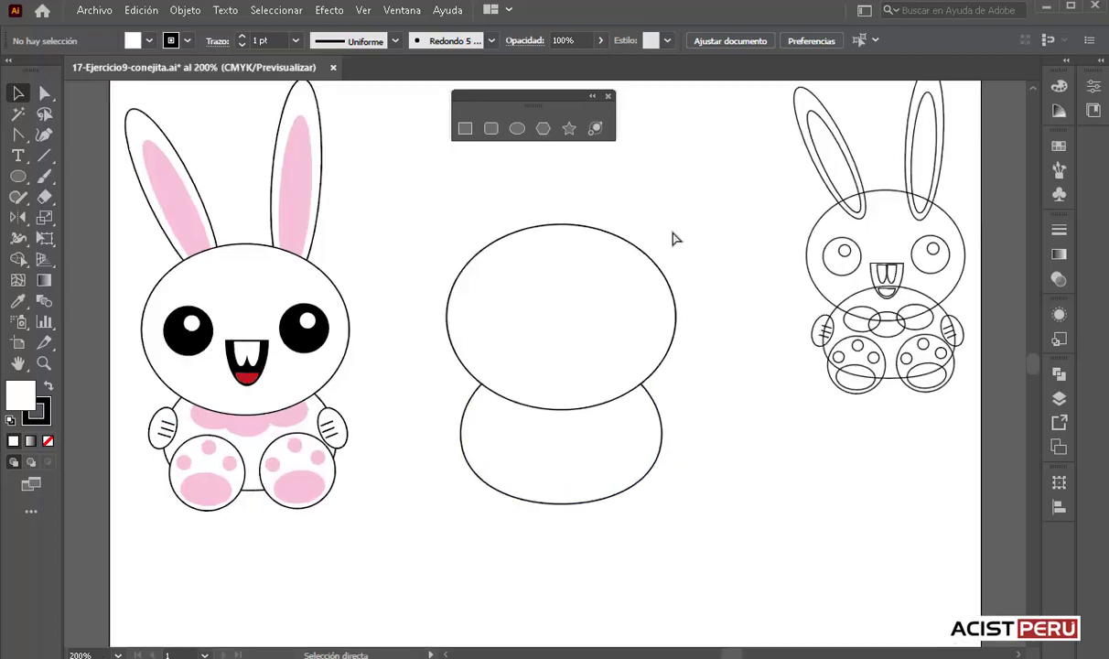
{"action": "key", "text": "ctrl+plus"}
{"action": "mouse_move", "coordinate": [570, 366]}
{"action": "left_mouse_down"}
{"action": "mouse_move", "coordinate": [573, 378]}
{"action": "mouse_move", "coordinate": [608, 351]}
{"action": "mouse_move", "coordinate": [535, 392]}
{"action": "left_mouse_up"}
{"action": "key", "text": "ctrl+minus"}
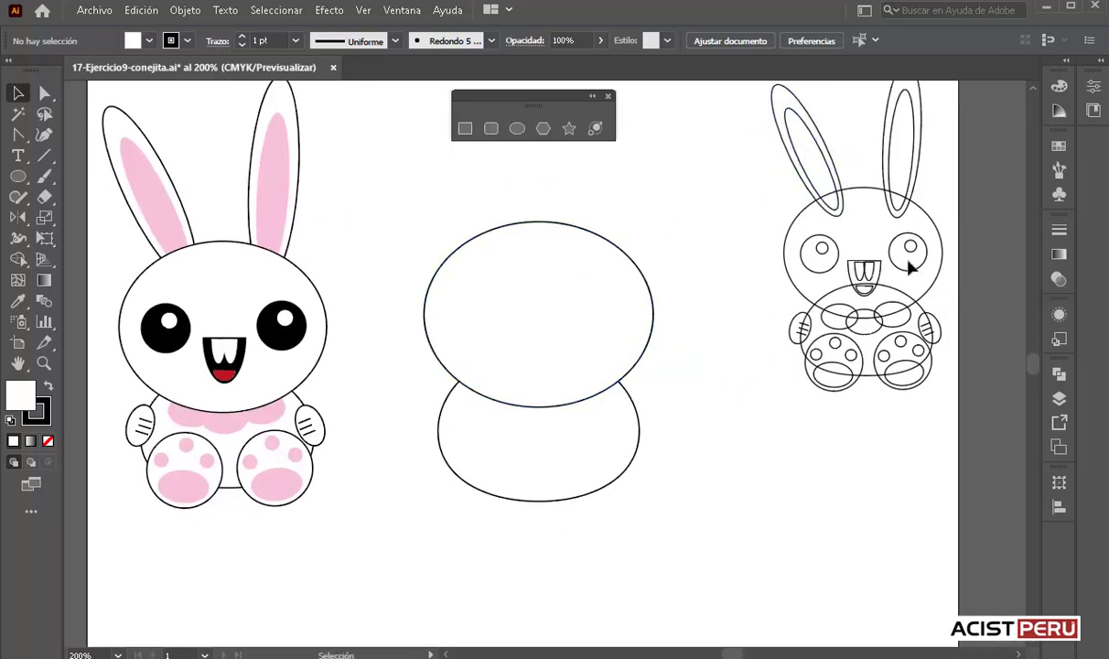
{"action": "left_click_drag", "start_coordinate": [743, 119], "coordinate": [947, 383]}
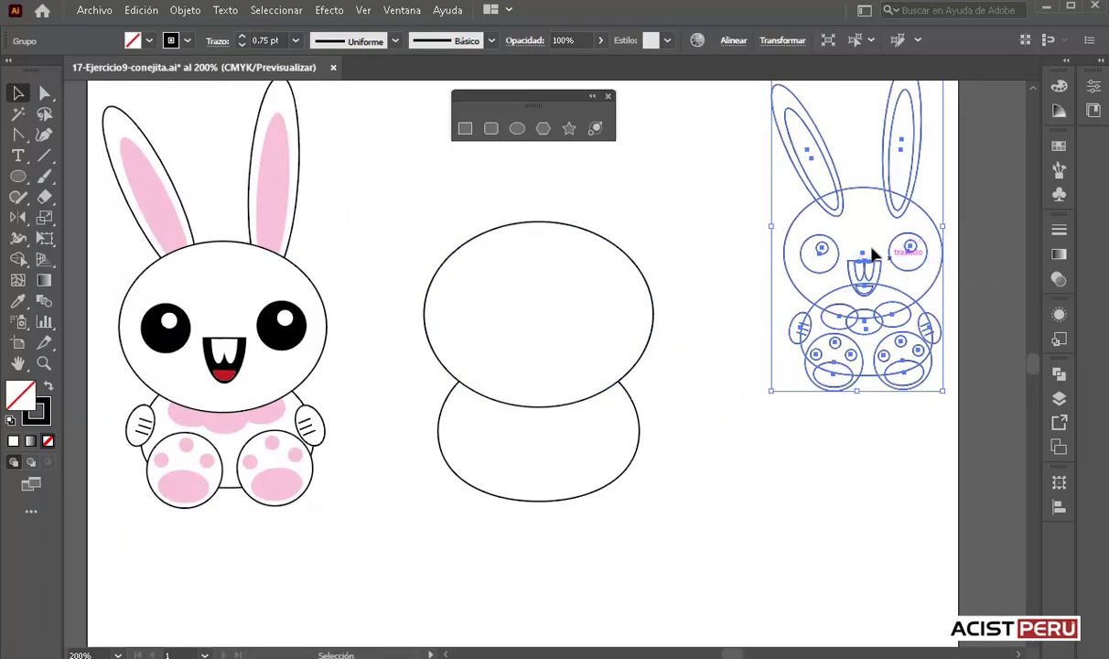
{"action": "left_click", "coordinate": [716, 225]}
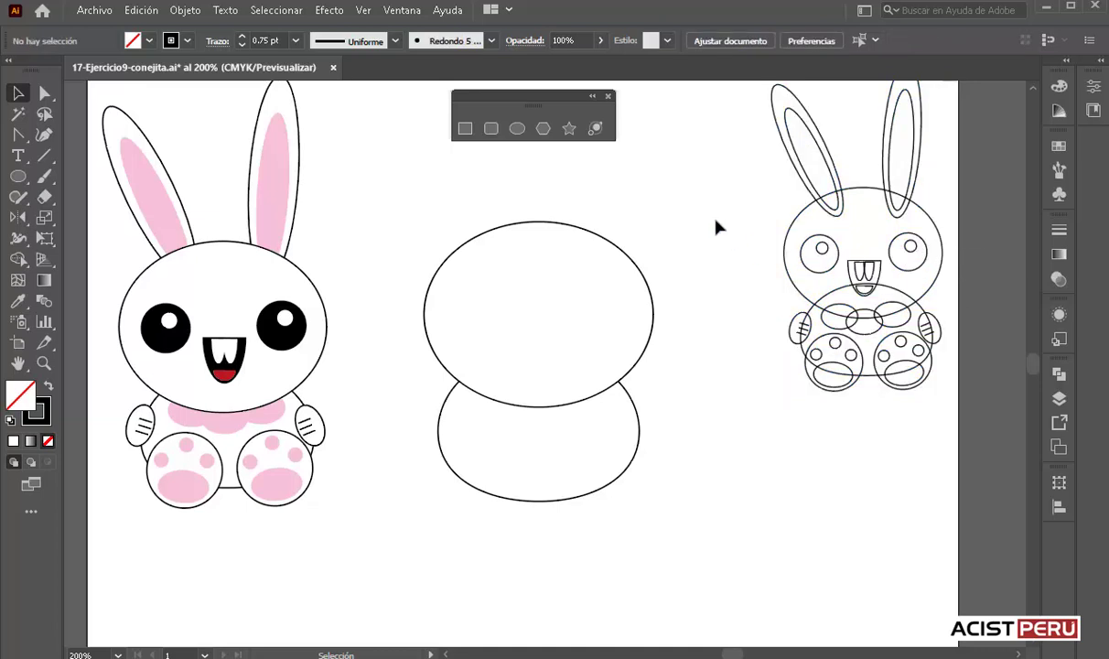
Step: Nudge the body ellipse about 0.46 mm so it sits centred under the head
{"action": "left_click", "coordinate": [585, 453]}
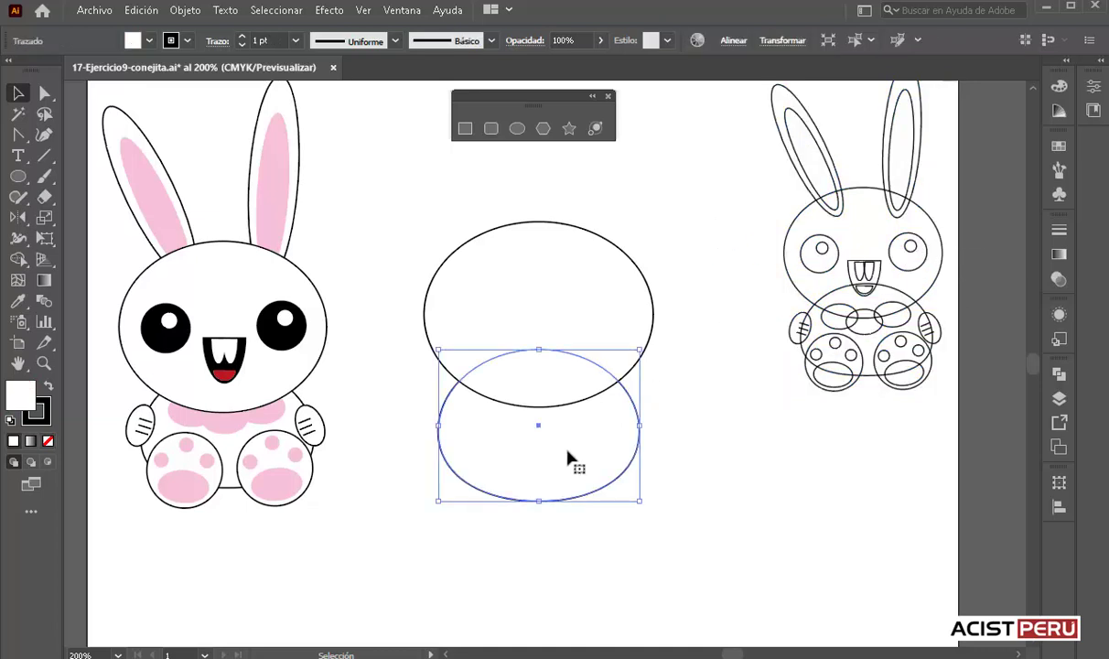
{"action": "left_click_drag", "start_coordinate": [576, 458], "coordinate": [562, 457]}
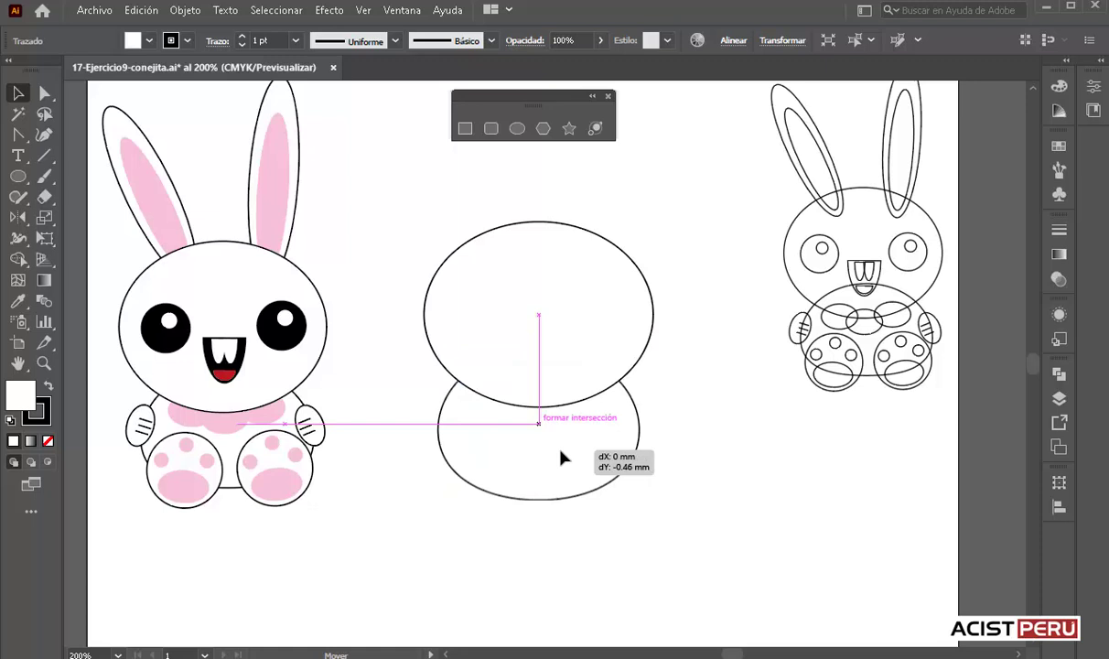
{"action": "left_click_drag", "start_coordinate": [562, 457], "coordinate": [561, 456]}
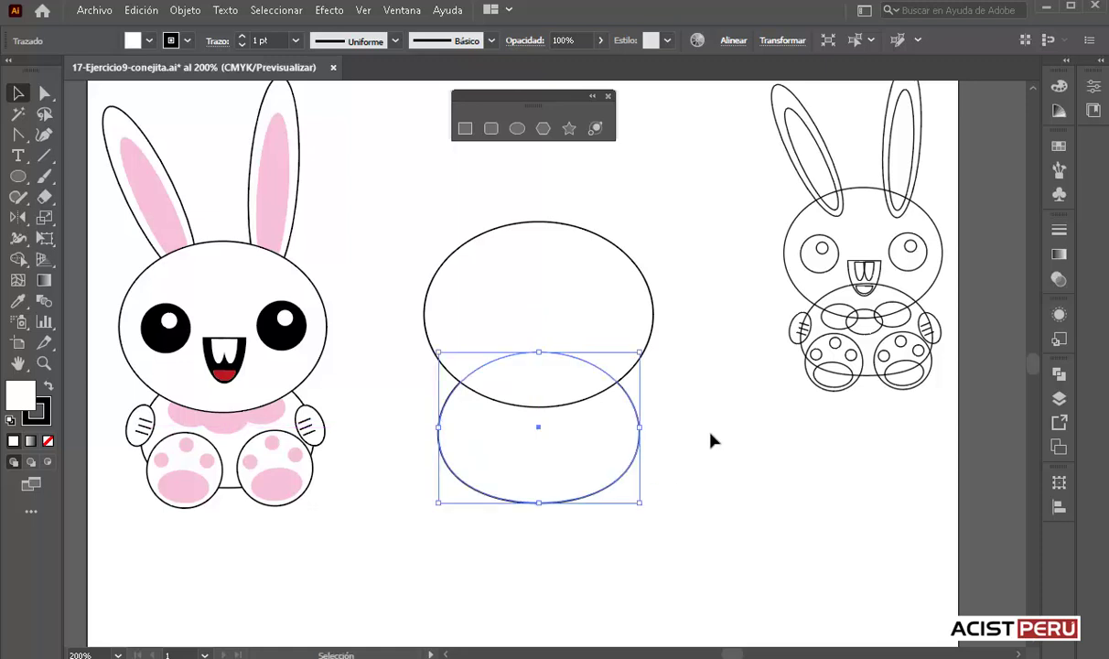
{"action": "left_click", "coordinate": [713, 440]}
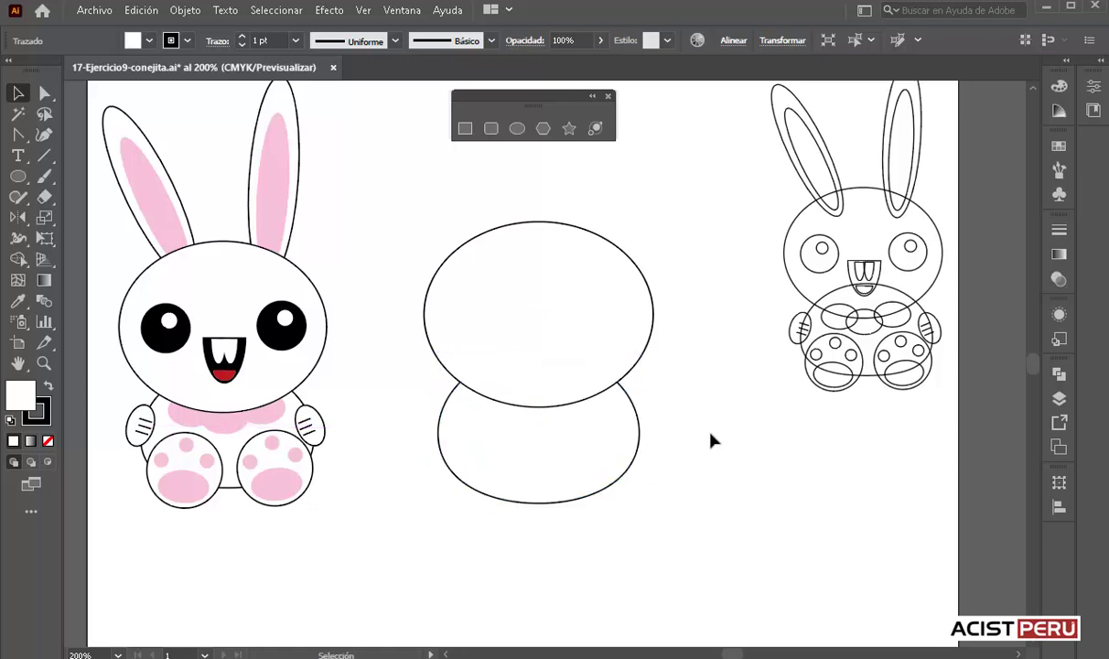
{"action": "left_click", "coordinate": [516, 130]}
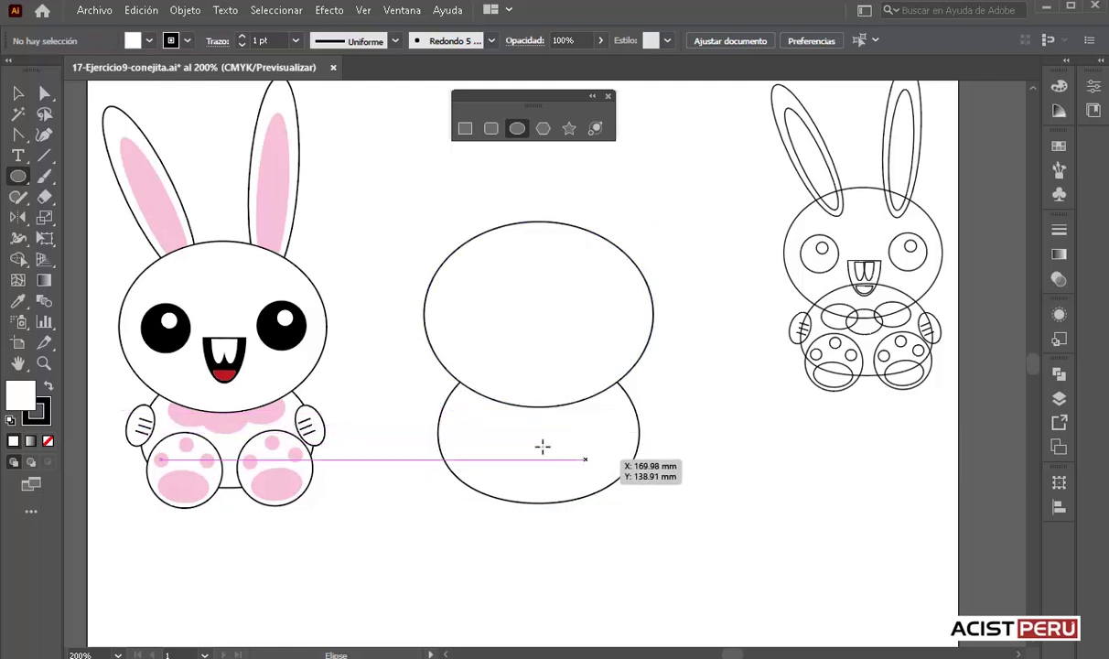
Step: Draw a large circle and position it over the lower left of the body
{"action": "left_click_drag", "start_coordinate": [478, 389], "coordinate": [667, 562]}
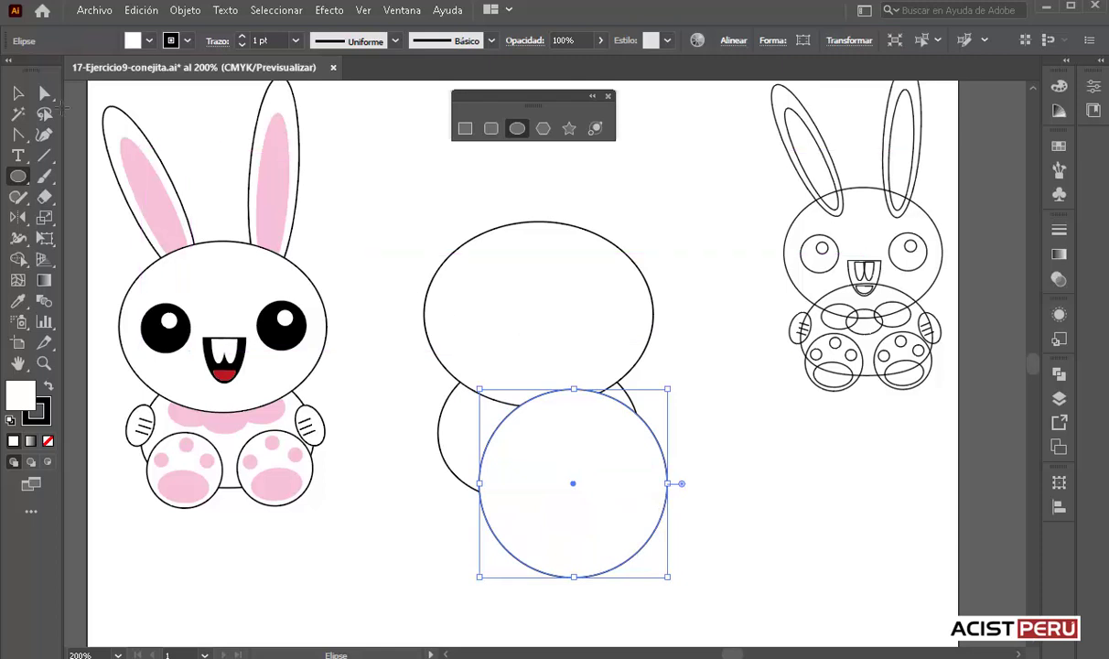
{"action": "key", "text": "v"}
{"action": "left_click_drag", "start_coordinate": [519, 466], "coordinate": [428, 437]}
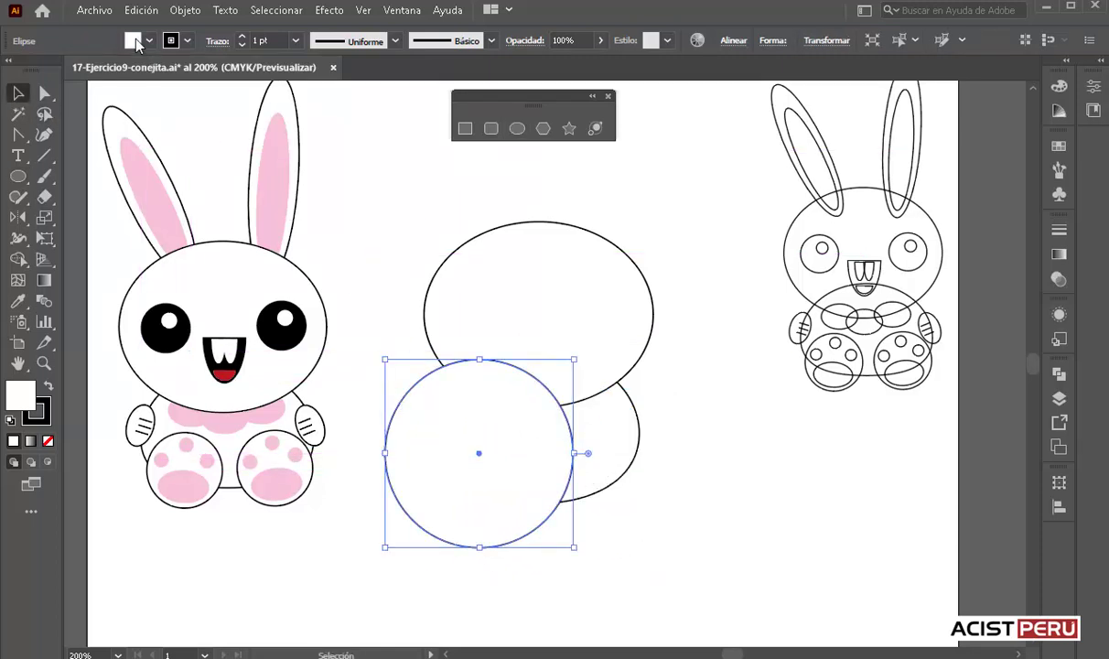
{"action": "left_click_drag", "start_coordinate": [436, 427], "coordinate": [440, 433]}
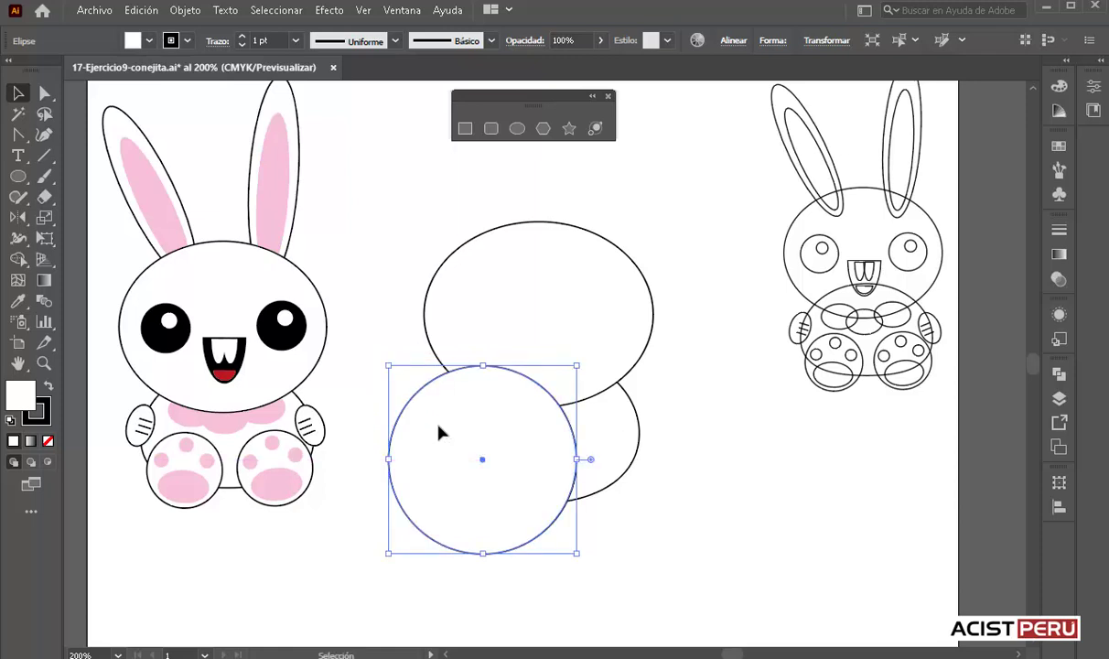
Step: Try an orange fill on the circle, revert it to white, and nudge the circle up
{"action": "left_click", "coordinate": [147, 40]}
{"action": "left_click", "coordinate": [158, 70]}
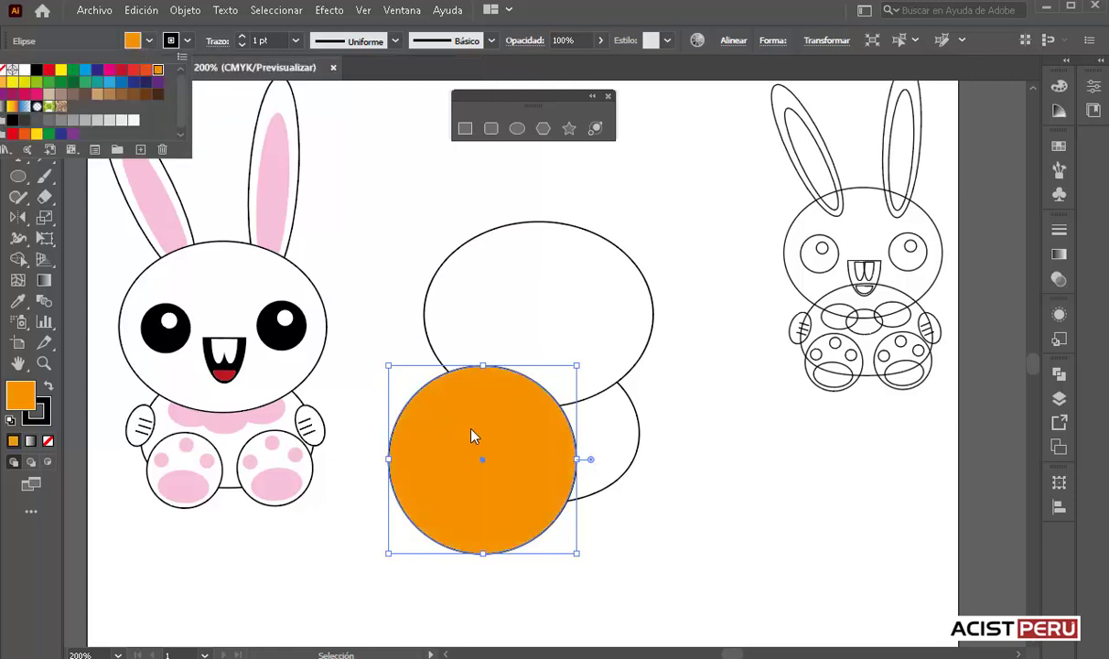
{"action": "left_click", "coordinate": [472, 435]}
{"action": "key", "text": "ctrl+z"}
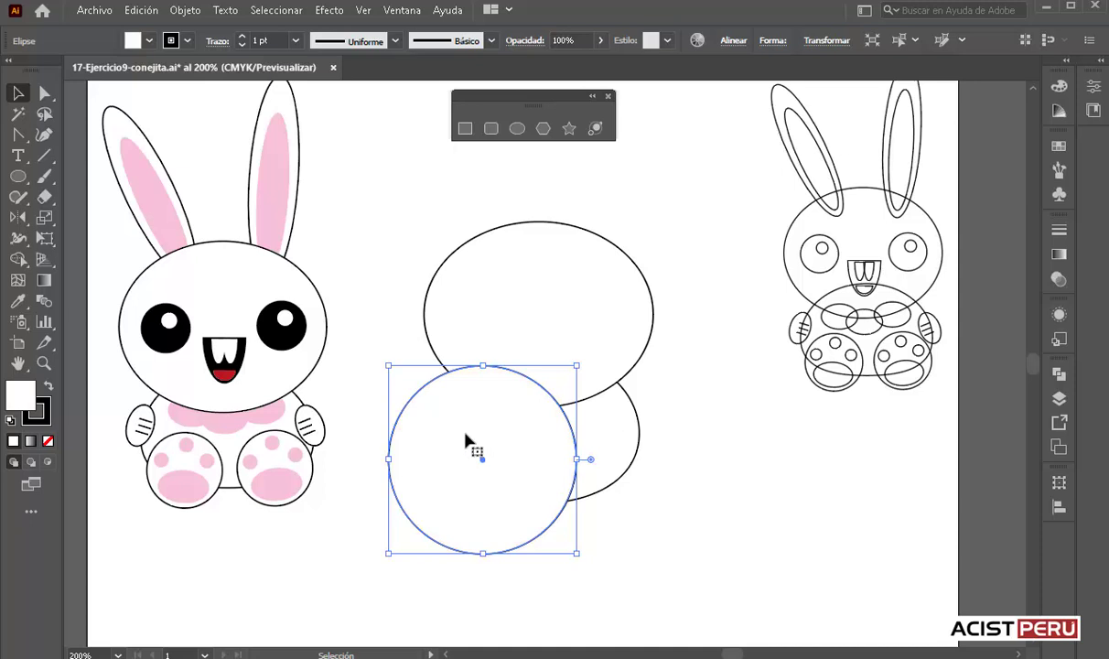
{"action": "left_click_drag", "start_coordinate": [476, 429], "coordinate": [480, 414]}
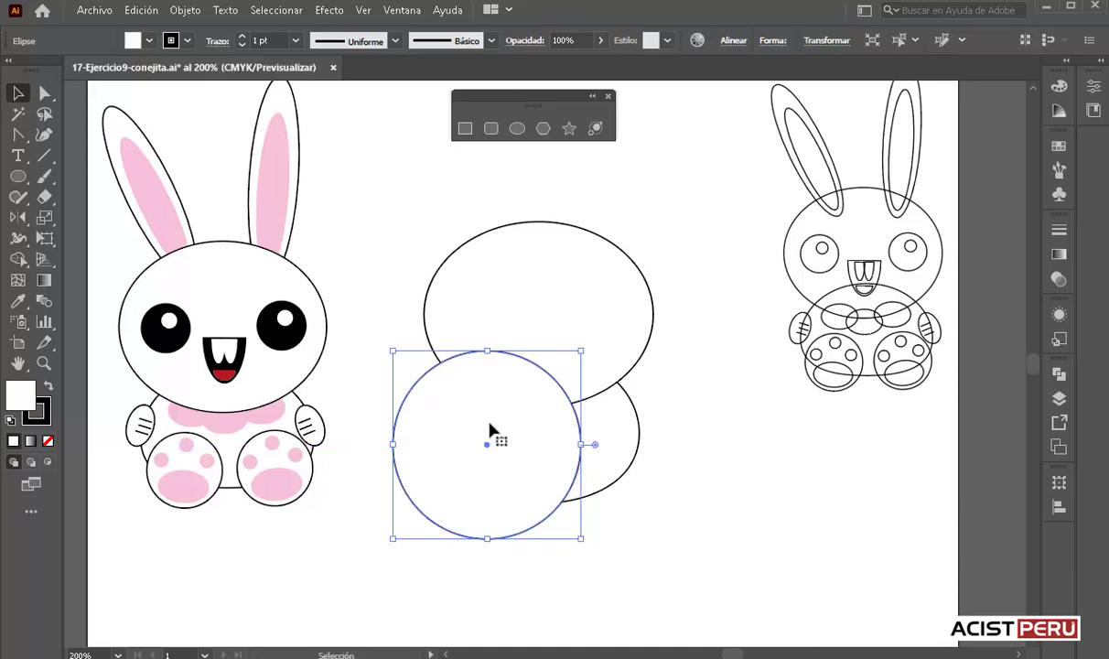
Step: Scale the circle down into a small flattened pad ellipse at its bottom
{"action": "key", "text": "a"}
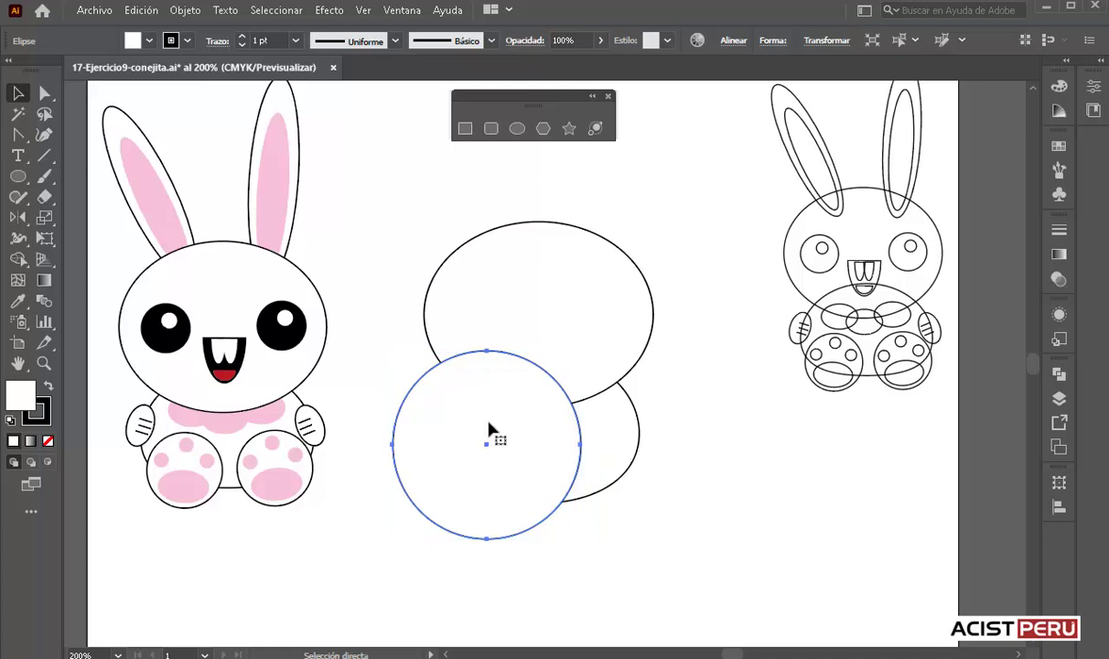
{"action": "key", "text": "v"}
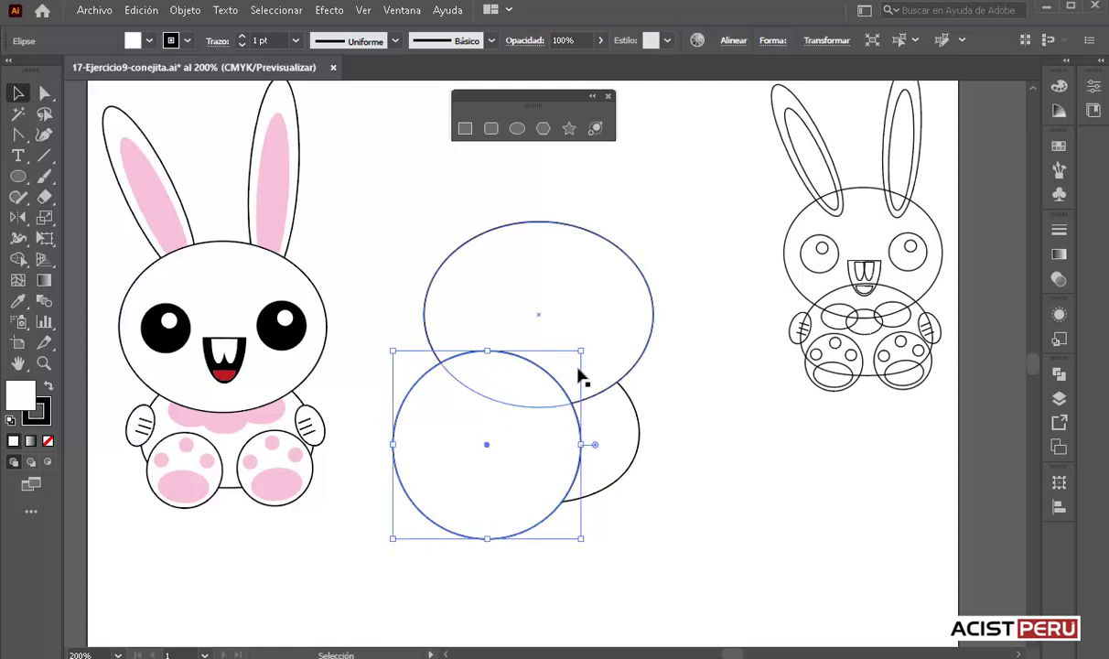
{"action": "key", "text": "shift"}
{"action": "mouse_move", "coordinate": [581, 351]}
{"action": "left_mouse_down"}
{"action": "mouse_move", "coordinate": [487, 472]}
{"action": "mouse_move", "coordinate": [479, 501]}
{"action": "mouse_move", "coordinate": [542, 497]}
{"action": "left_mouse_up"}
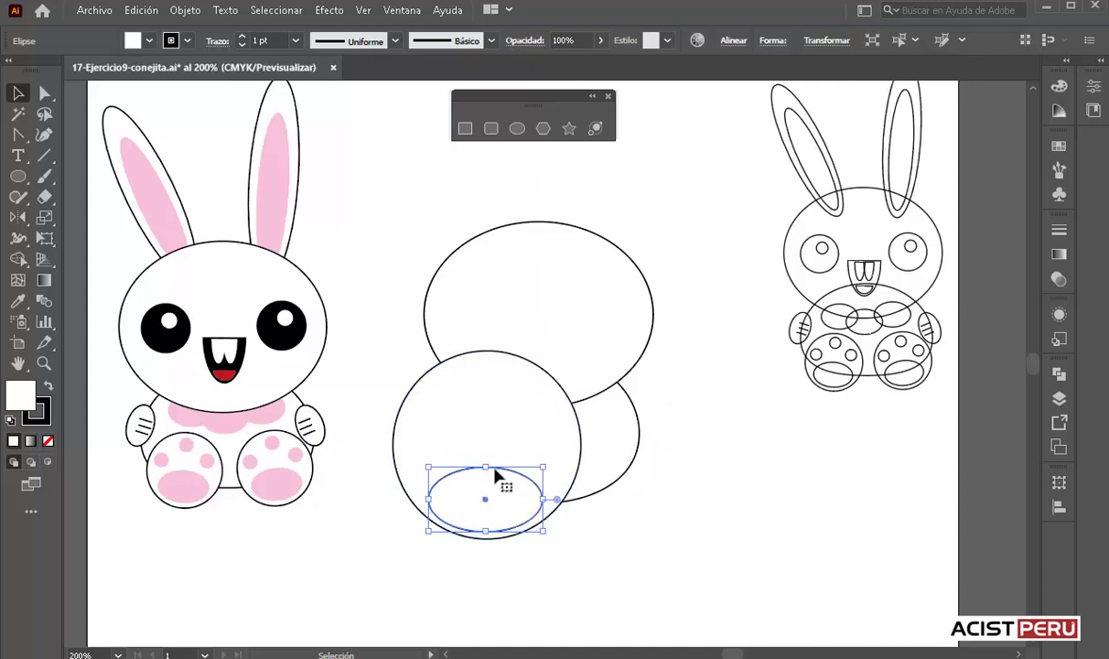
Step: Enlarge the pad ellipse and draw small toe circles above it on the foot
{"action": "mouse_move", "coordinate": [485, 467]}
{"action": "left_mouse_down"}
{"action": "mouse_move", "coordinate": [466, 488]}
{"action": "mouse_move", "coordinate": [550, 495]}
{"action": "mouse_move", "coordinate": [492, 496]}
{"action": "left_mouse_up"}
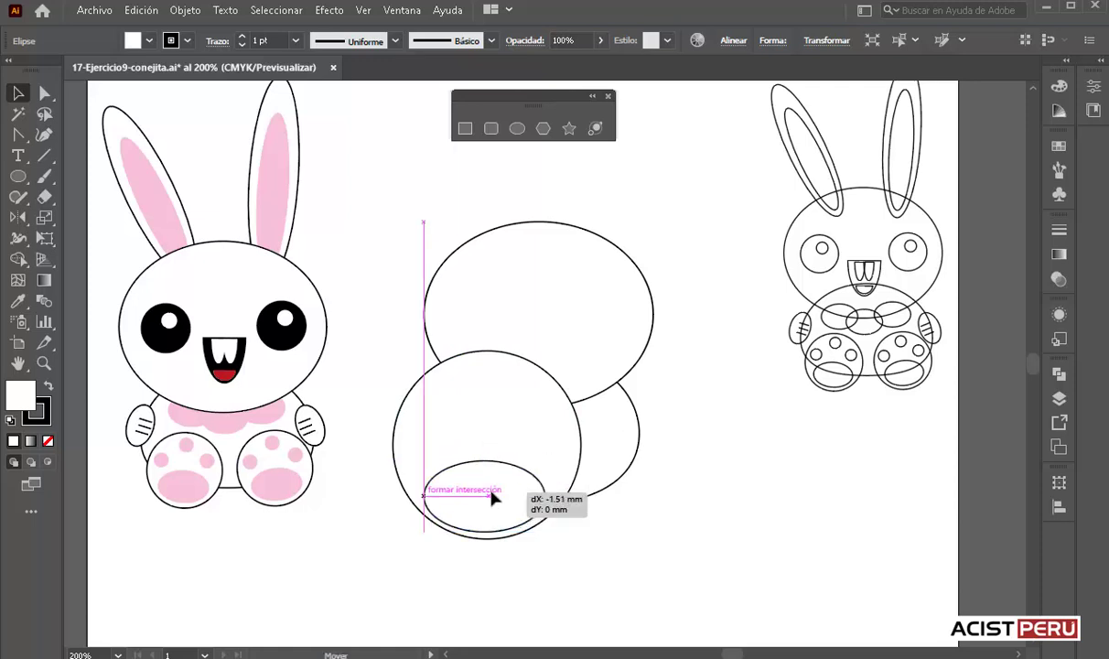
{"action": "left_click", "coordinate": [475, 419]}
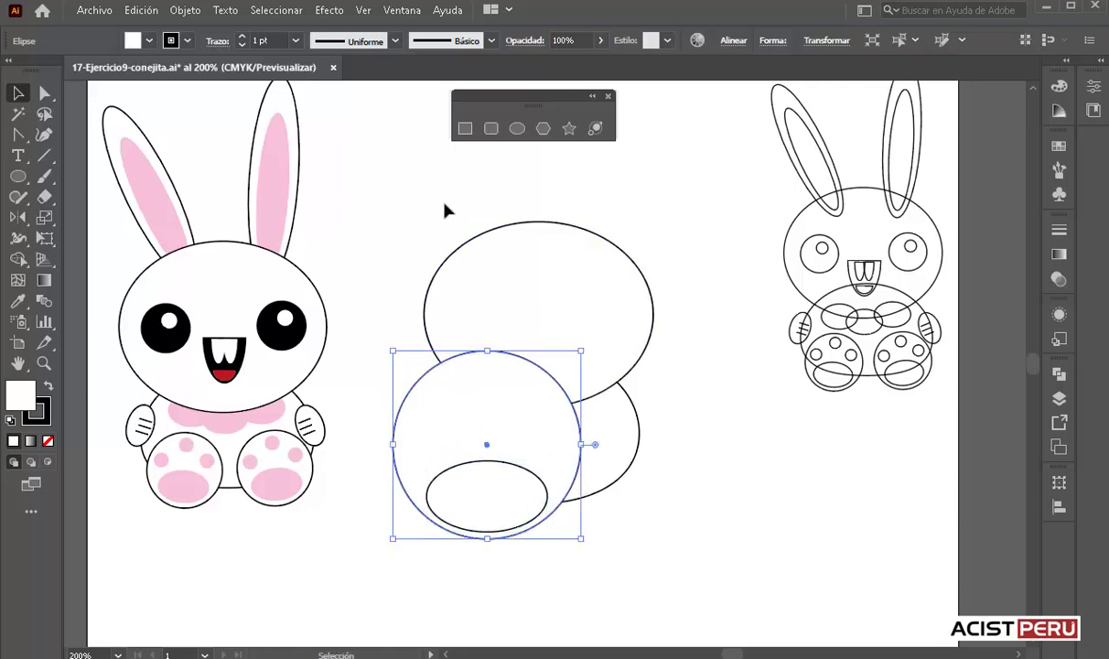
{"action": "left_click", "coordinate": [507, 160]}
{"action": "left_click", "coordinate": [517, 128]}
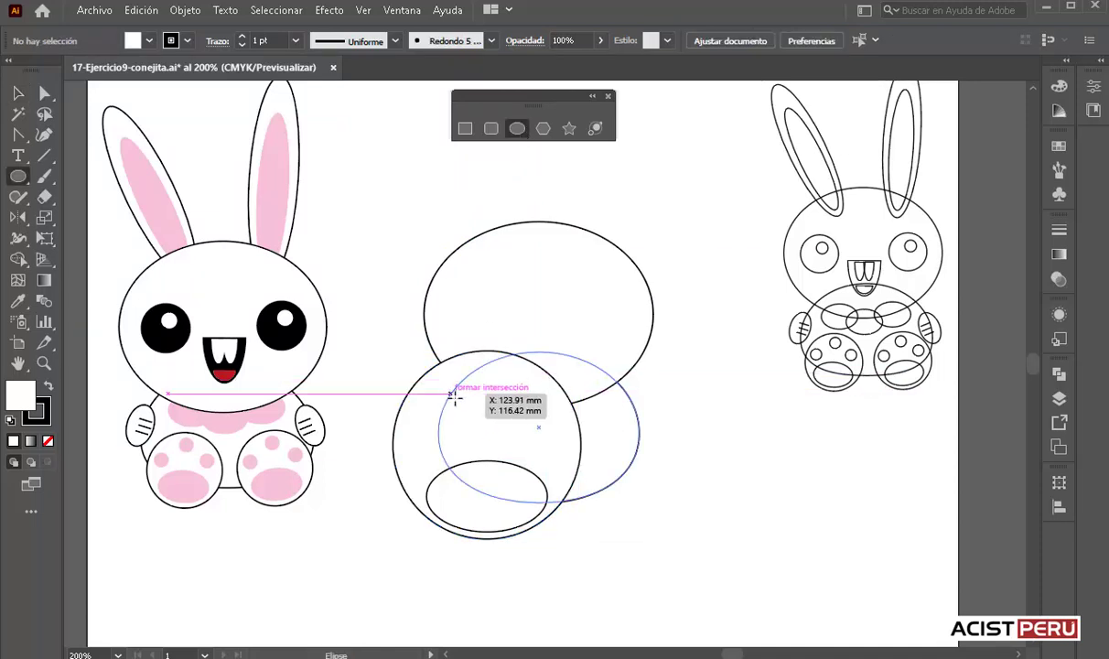
{"action": "left_click_drag", "start_coordinate": [466, 367], "coordinate": [506, 409]}
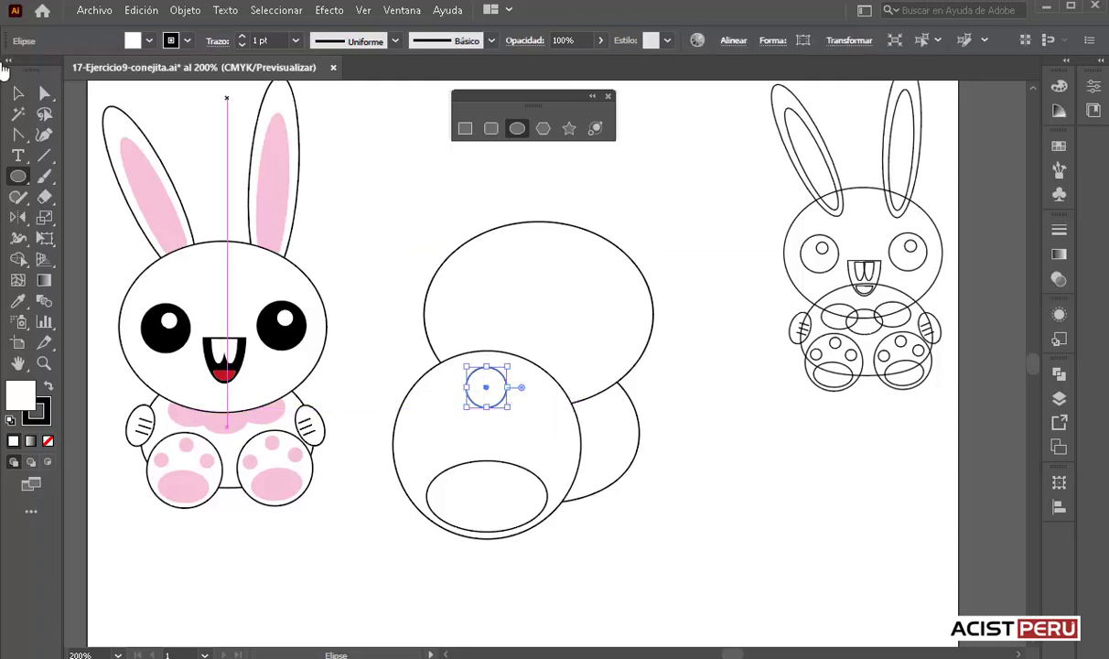
{"action": "left_click", "coordinate": [19, 94]}
{"action": "mouse_move", "coordinate": [495, 395]}
{"action": "left_mouse_down"}
{"action": "mouse_move", "coordinate": [425, 433]}
{"action": "mouse_move", "coordinate": [549, 432]}
{"action": "left_mouse_up"}
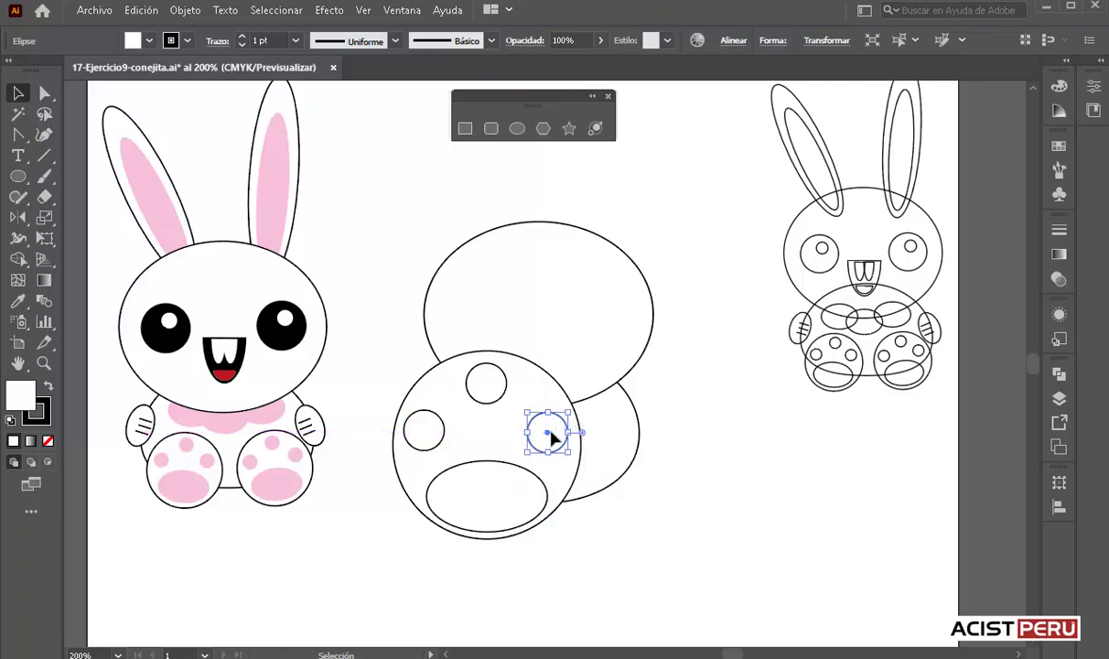
Step: Select the toes, pad and foot circle and move the whole paw to the body's bottom
{"action": "left_click", "coordinate": [487, 388], "text": "shift"}
{"action": "left_click", "coordinate": [422, 430], "text": "shift"}
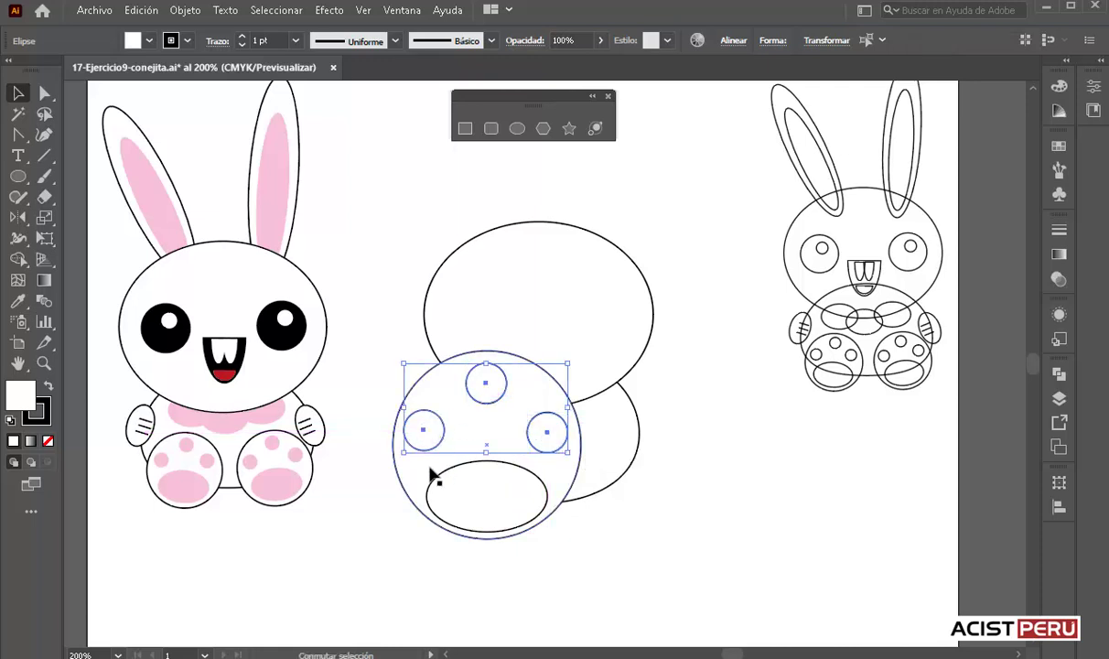
{"action": "left_click", "coordinate": [465, 509], "text": "shift"}
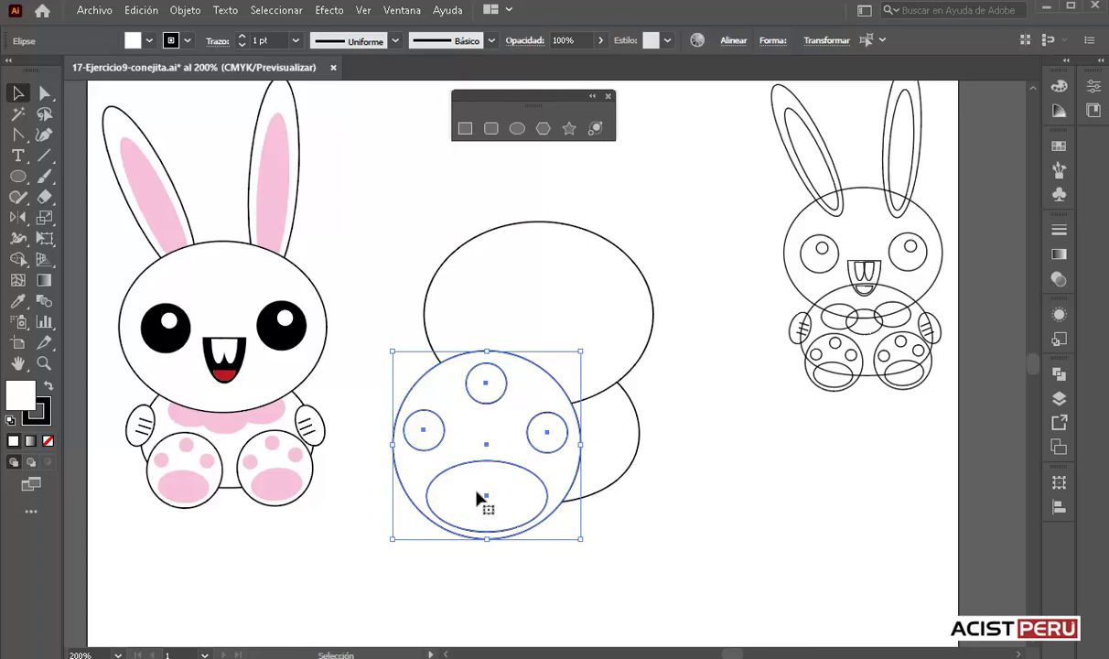
{"action": "mouse_move", "coordinate": [468, 495]}
{"action": "left_mouse_down"}
{"action": "mouse_move", "coordinate": [465, 514]}
{"action": "mouse_move", "coordinate": [535, 505]}
{"action": "left_mouse_up"}
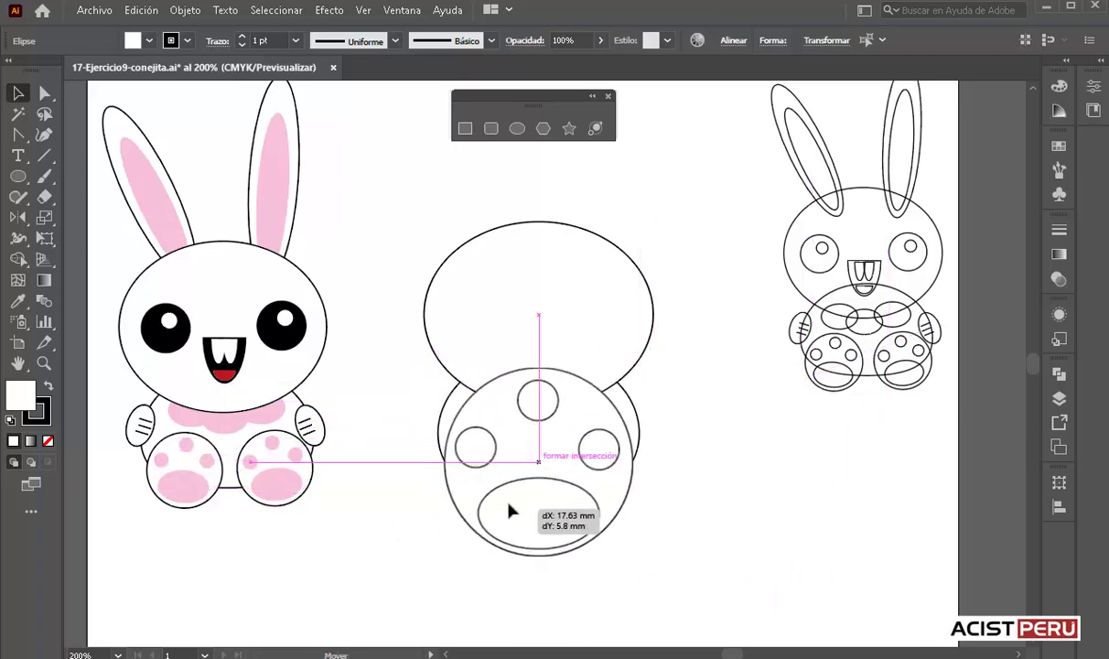
{"action": "left_click_drag", "start_coordinate": [535, 509], "coordinate": [539, 496]}
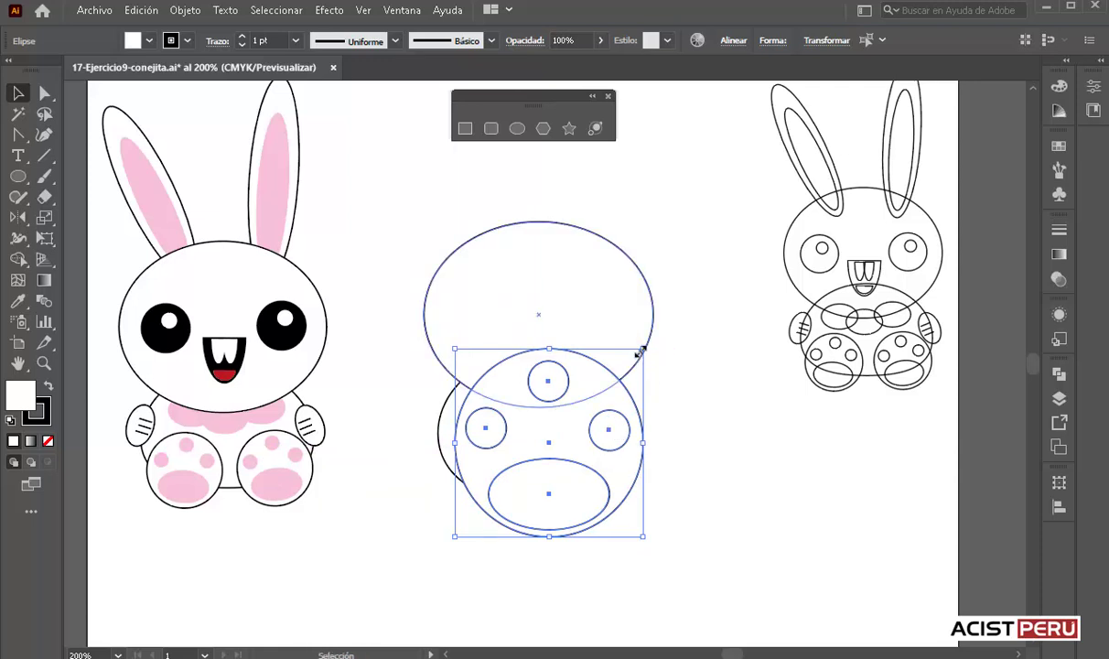
Step: Scale the paw down to foot size and set it at the body's lower left
{"action": "mouse_move", "coordinate": [641, 350]}
{"action": "left_mouse_down"}
{"action": "mouse_move", "coordinate": [689, 485]}
{"action": "mouse_move", "coordinate": [643, 348]}
{"action": "mouse_move", "coordinate": [569, 444]}
{"action": "left_mouse_up"}
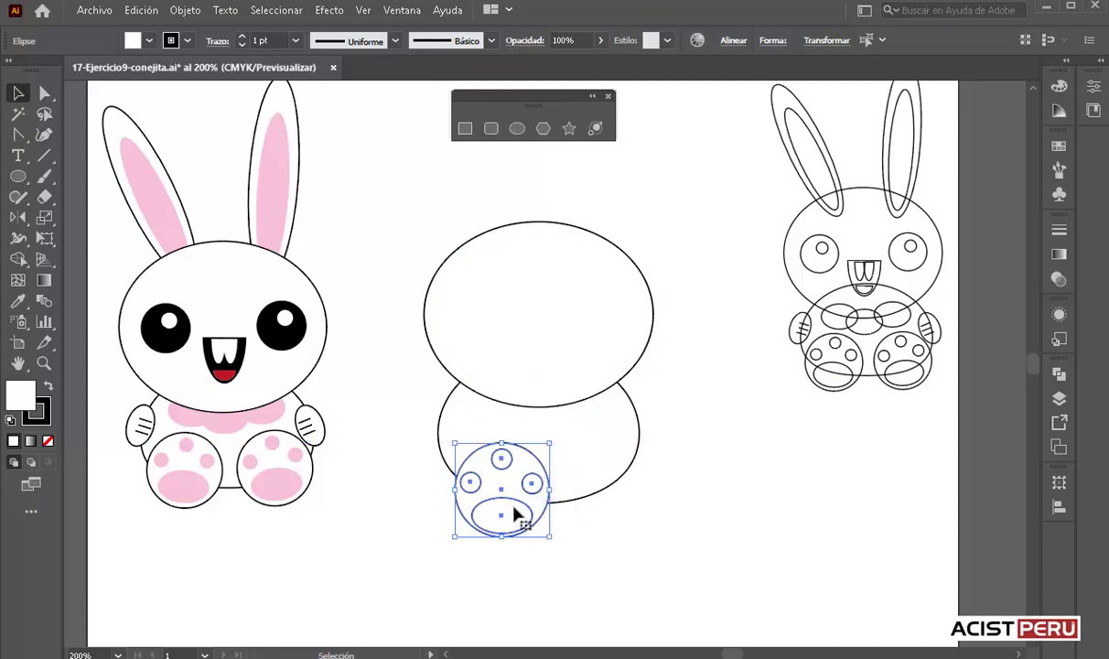
{"action": "left_click_drag", "start_coordinate": [517, 515], "coordinate": [511, 512]}
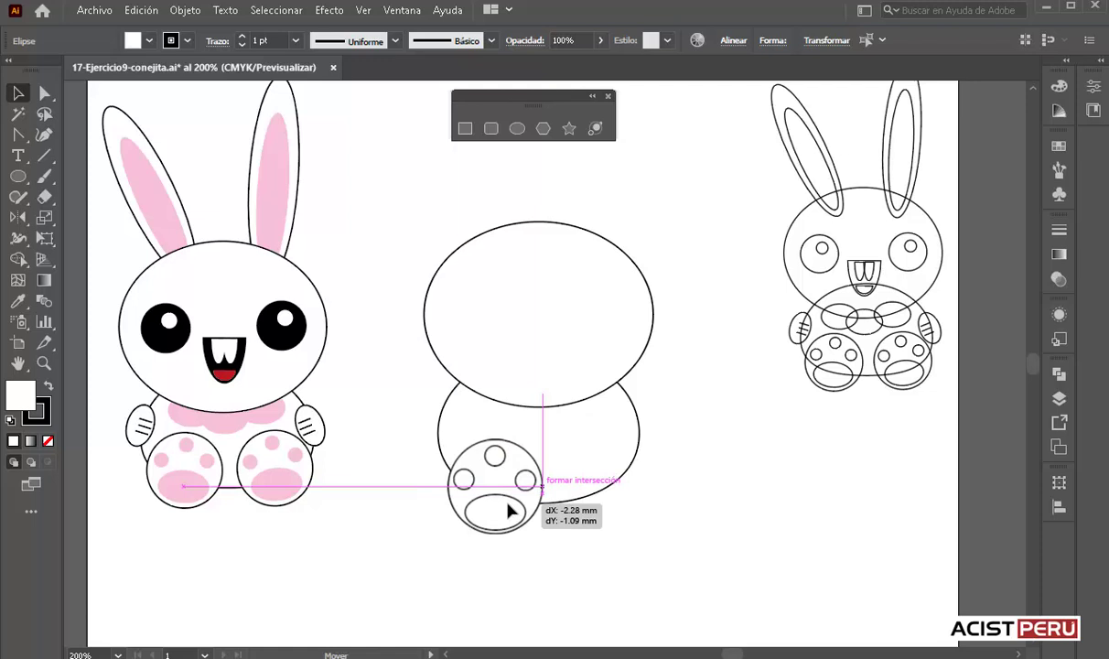
{"action": "left_click_drag", "start_coordinate": [506, 504], "coordinate": [506, 504]}
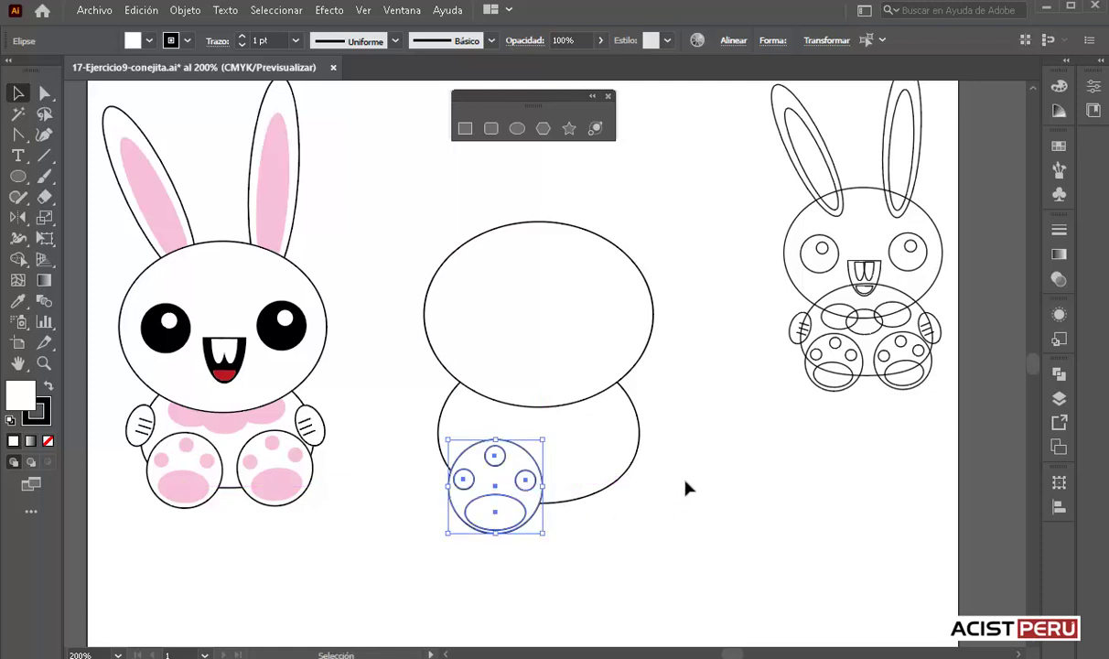
{"action": "left_click", "coordinate": [688, 487]}
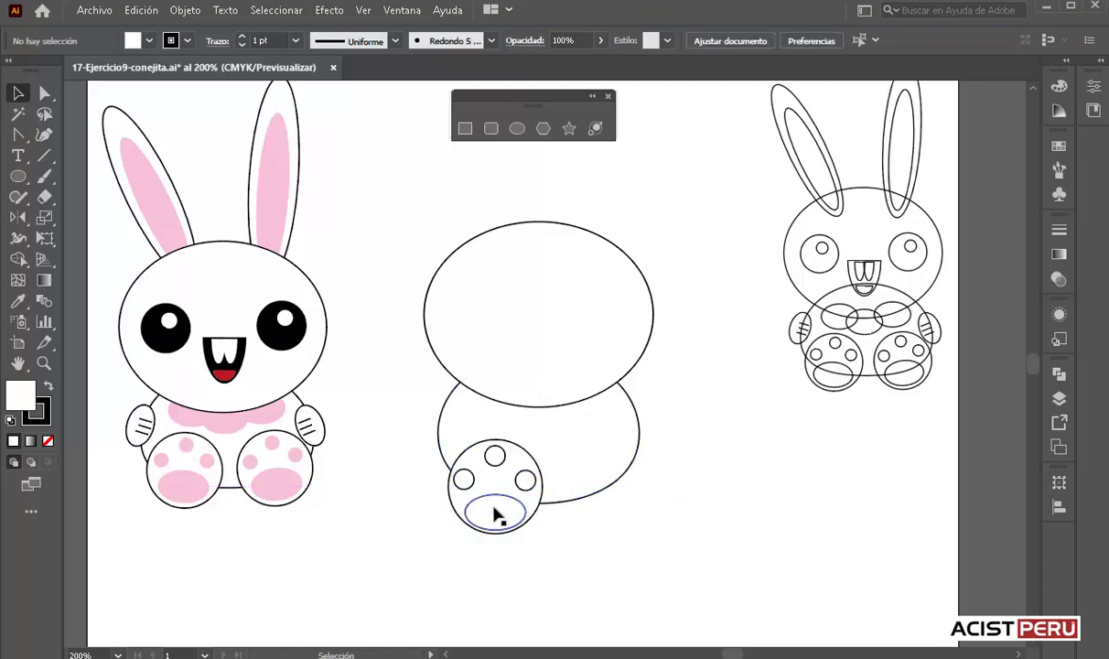
Step: Select the paw's bottom pad and its three toe circles together
{"action": "left_click", "coordinate": [469, 498], "text": "shift"}
{"action": "left_click", "coordinate": [463, 479], "text": "shift"}
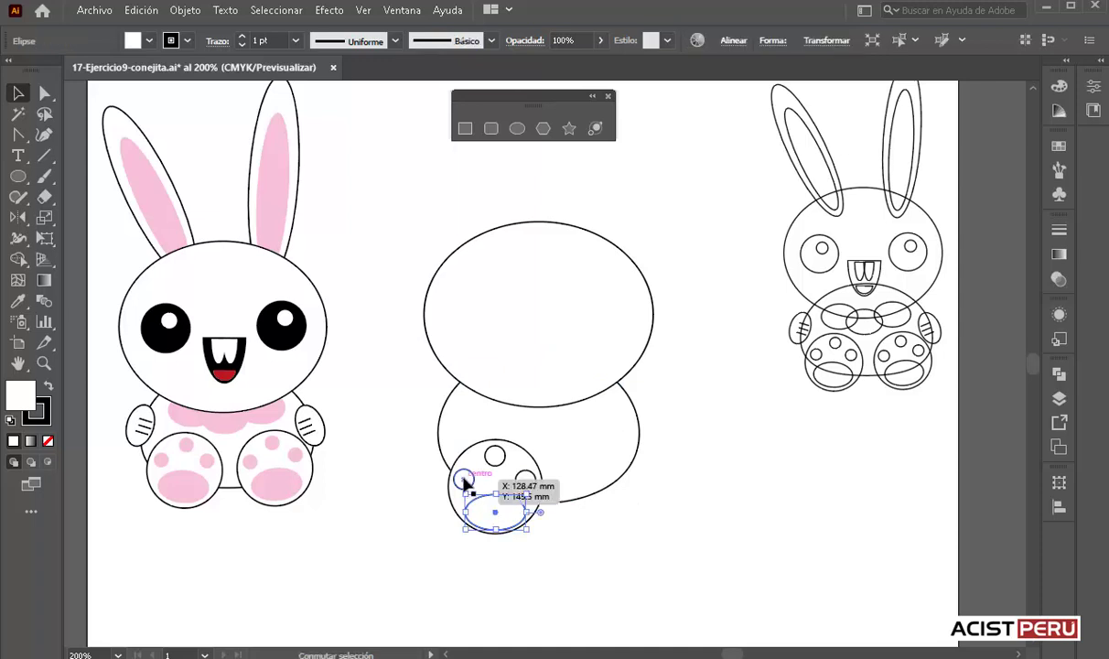
{"action": "left_click", "coordinate": [495, 456], "text": "shift"}
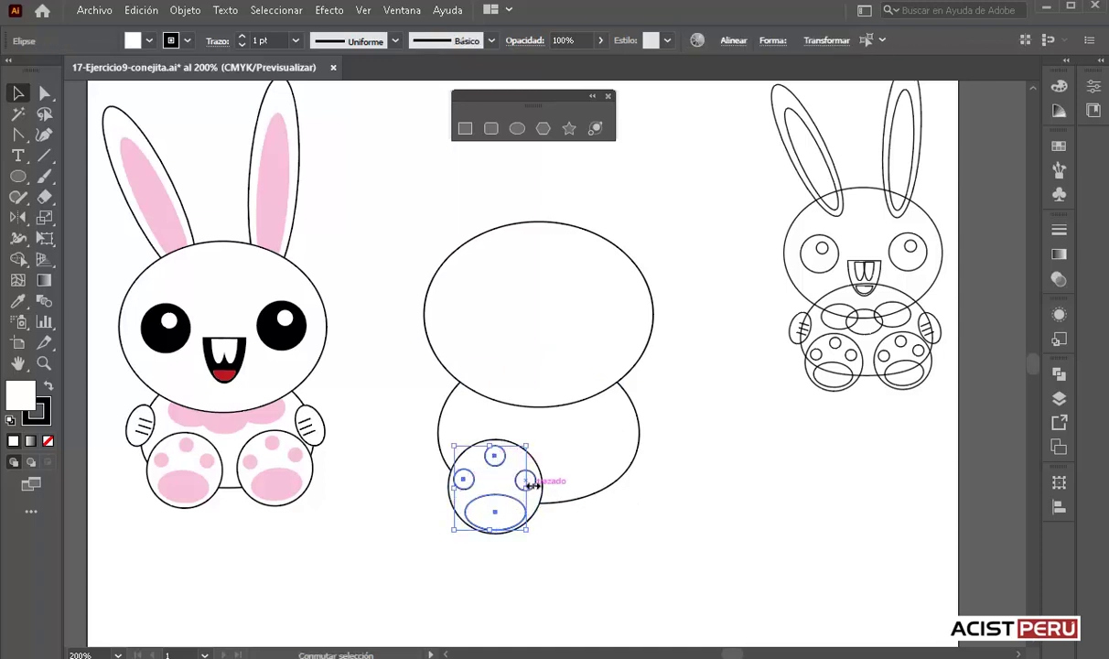
{"action": "left_click", "coordinate": [523, 482], "text": "shift"}
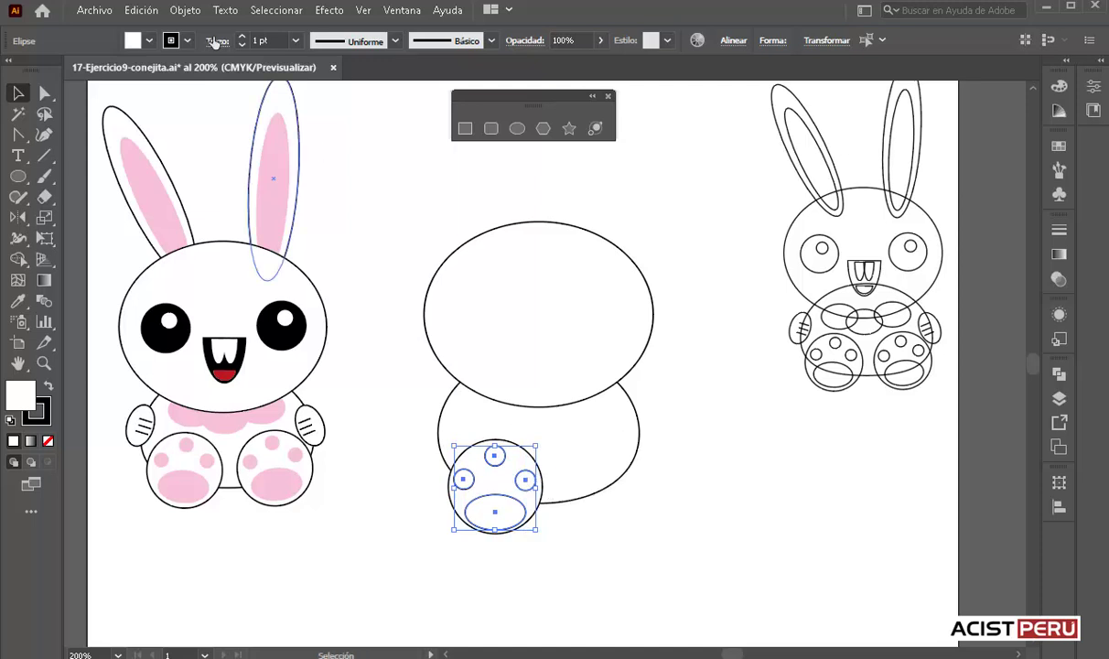
Step: Fill the paw pads with magenta and remove their outline
{"action": "left_click", "coordinate": [150, 41]}
{"action": "left_click", "coordinate": [107, 69]}
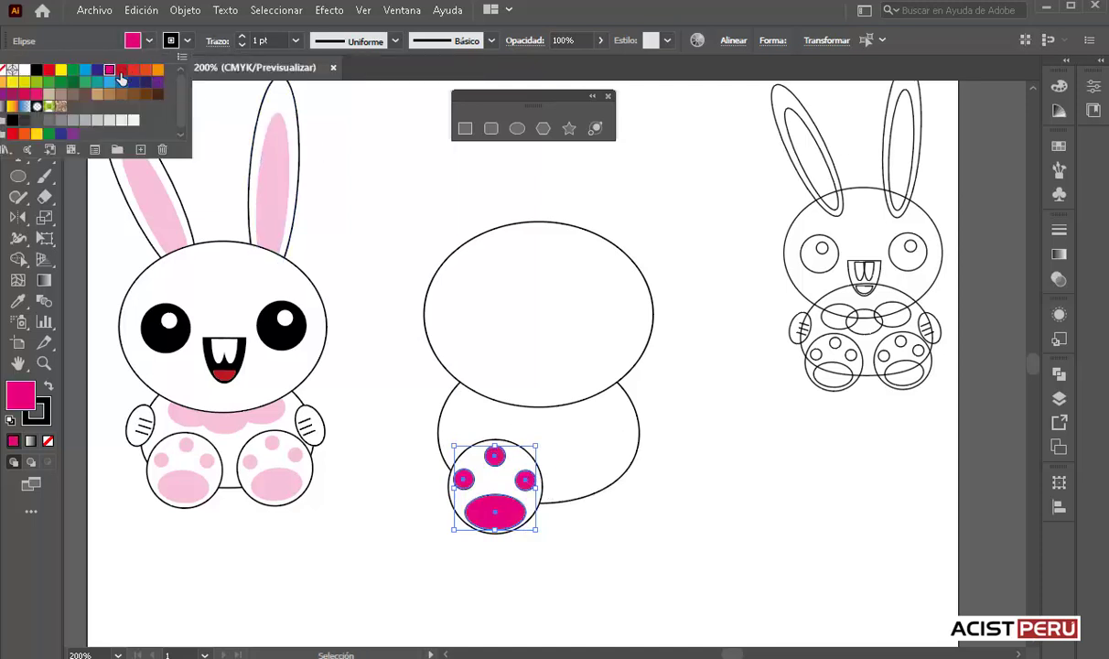
{"action": "left_click", "coordinate": [187, 41]}
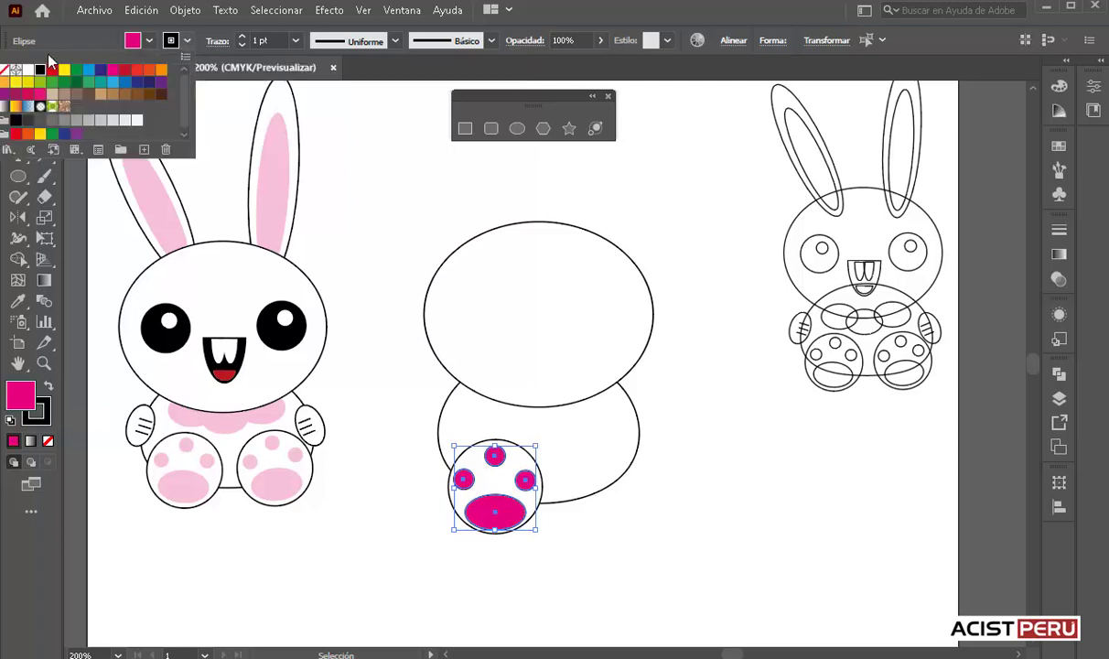
{"action": "left_click", "coordinate": [6, 69]}
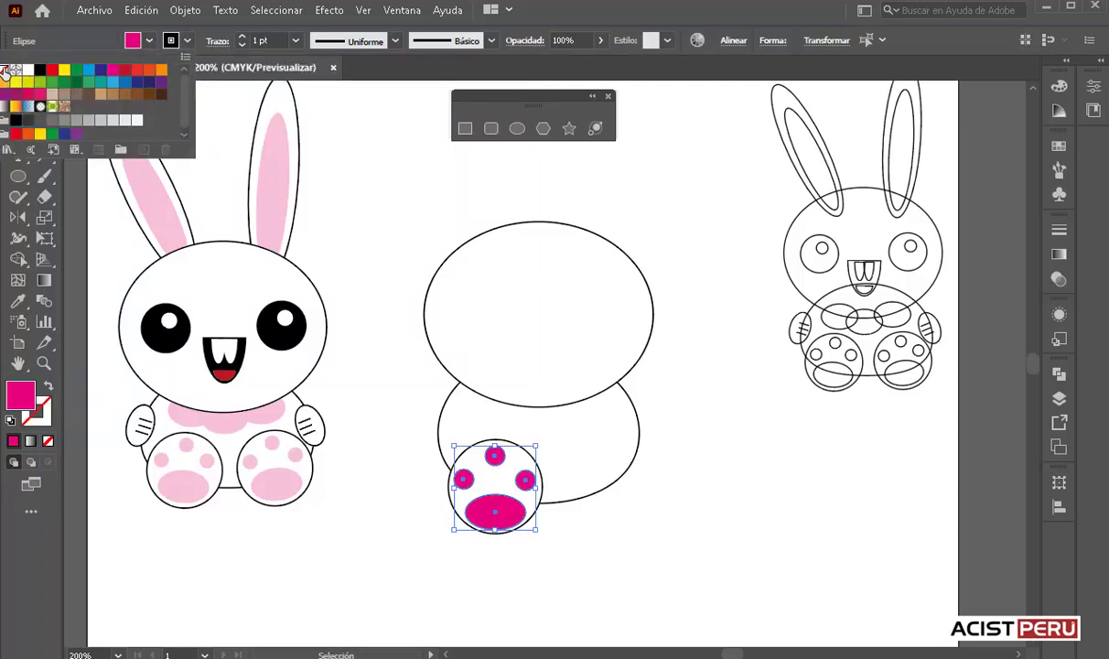
{"action": "left_click", "coordinate": [650, 20]}
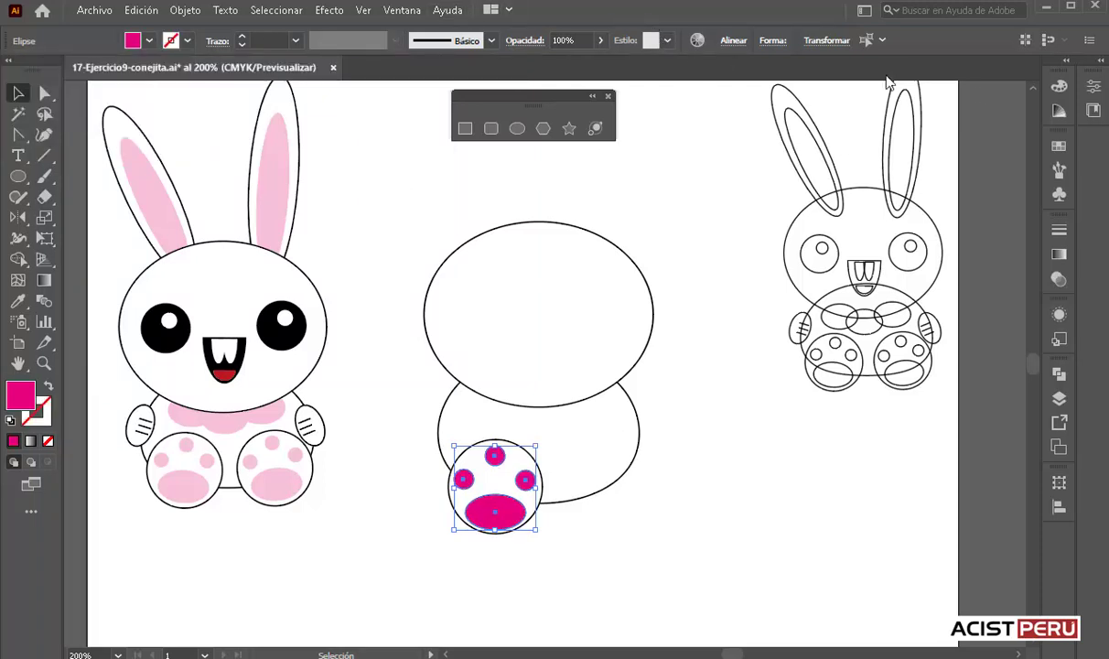
Step: Lighten the pads to a pink of magenta 35 in the colour sliders
{"action": "left_click", "coordinate": [1059, 86]}
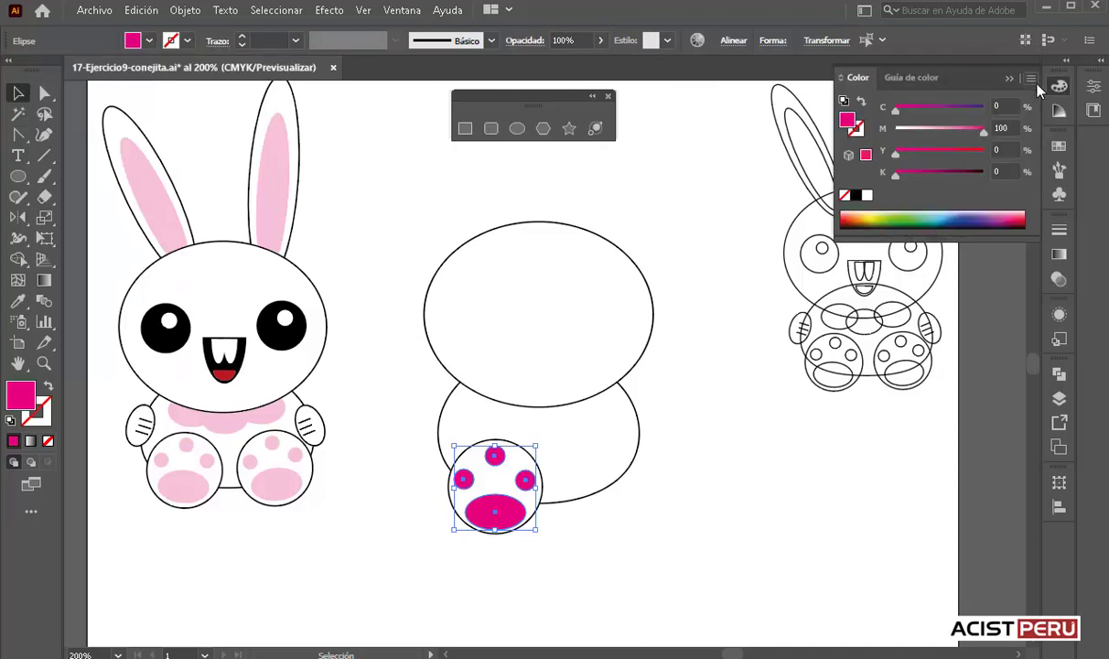
{"action": "left_click", "coordinate": [1012, 127]}
{"action": "type", "text": "30"}
{"action": "key", "text": "Return"}
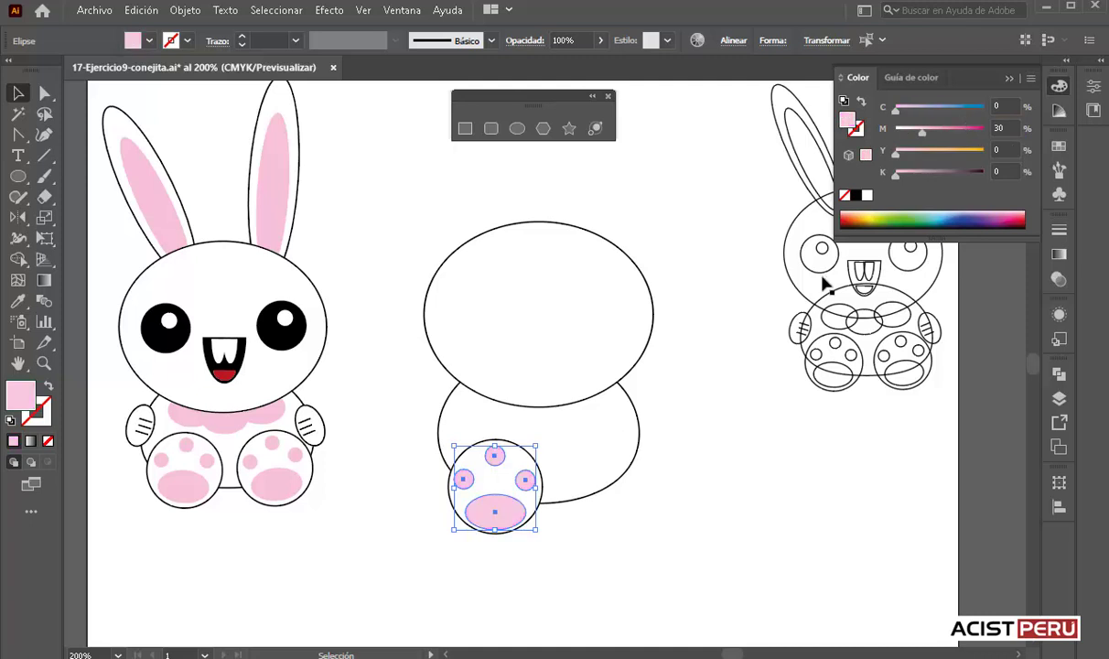
{"action": "type", "text": "35"}
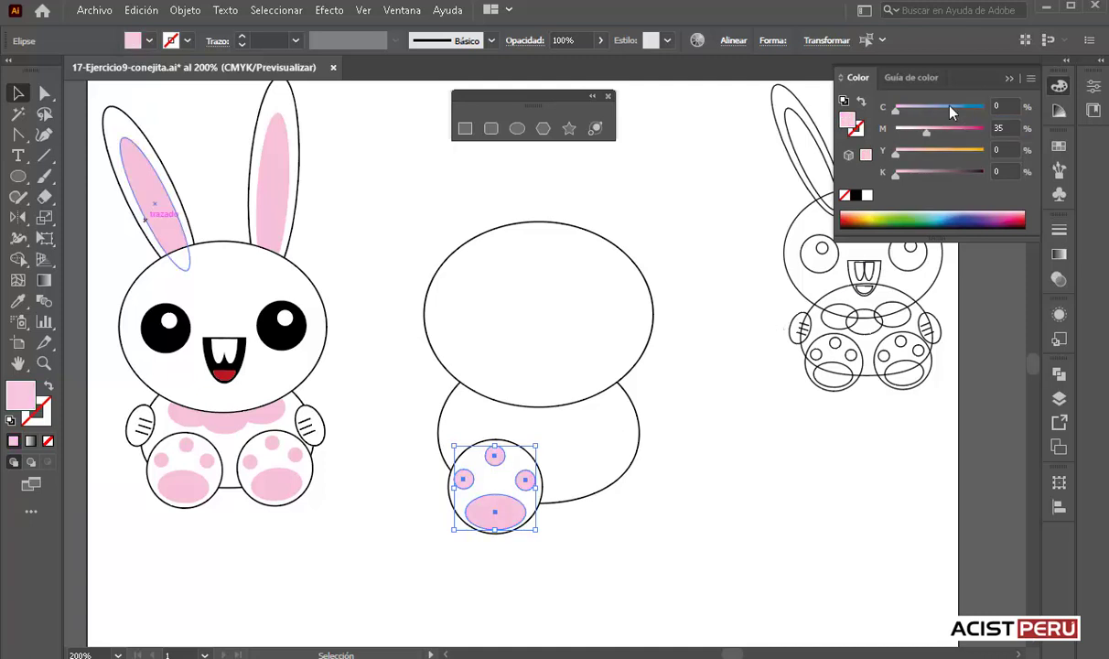
{"action": "key", "text": "Return"}
{"action": "left_click", "coordinate": [680, 384]}
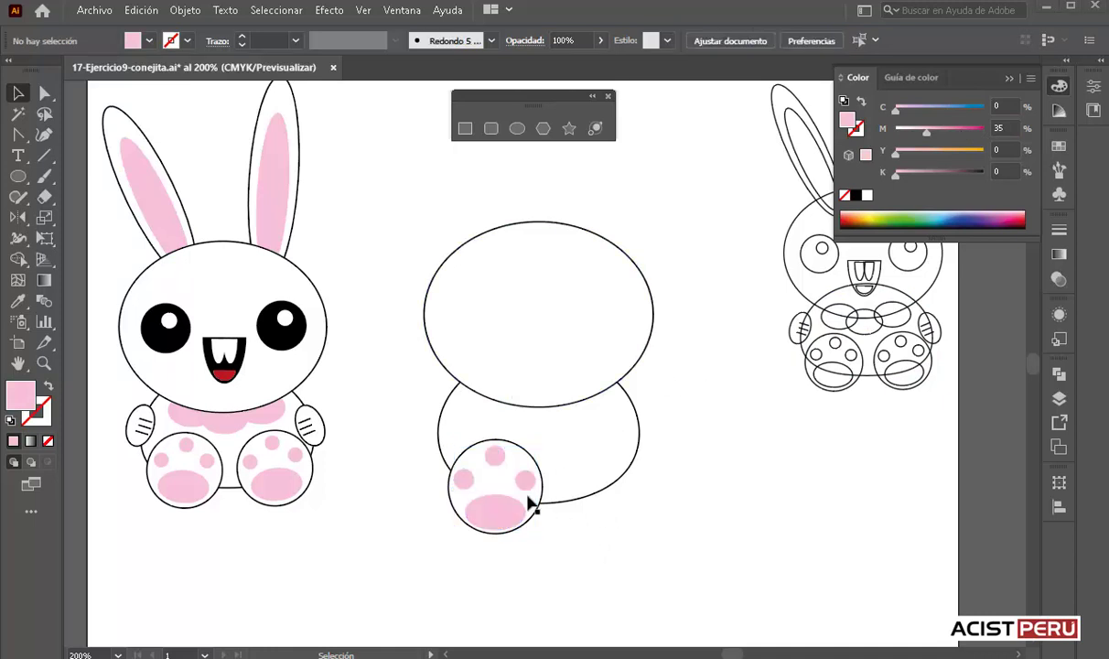
Step: Duplicate the whole padded foot to the body's lower right and tilt the copy about 6°
{"action": "left_click_drag", "start_coordinate": [463, 477], "coordinate": [464, 480]}
{"action": "left_click", "coordinate": [494, 456], "text": "shift"}
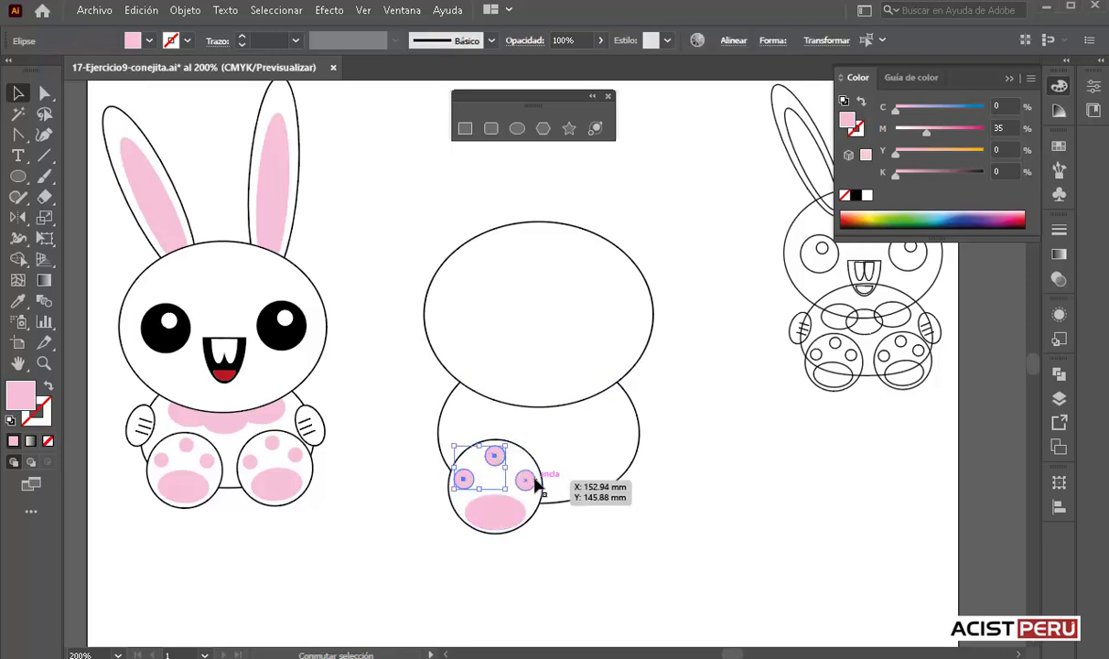
{"action": "left_click", "coordinate": [525, 480], "text": "shift"}
{"action": "left_click", "coordinate": [506, 518], "text": "shift"}
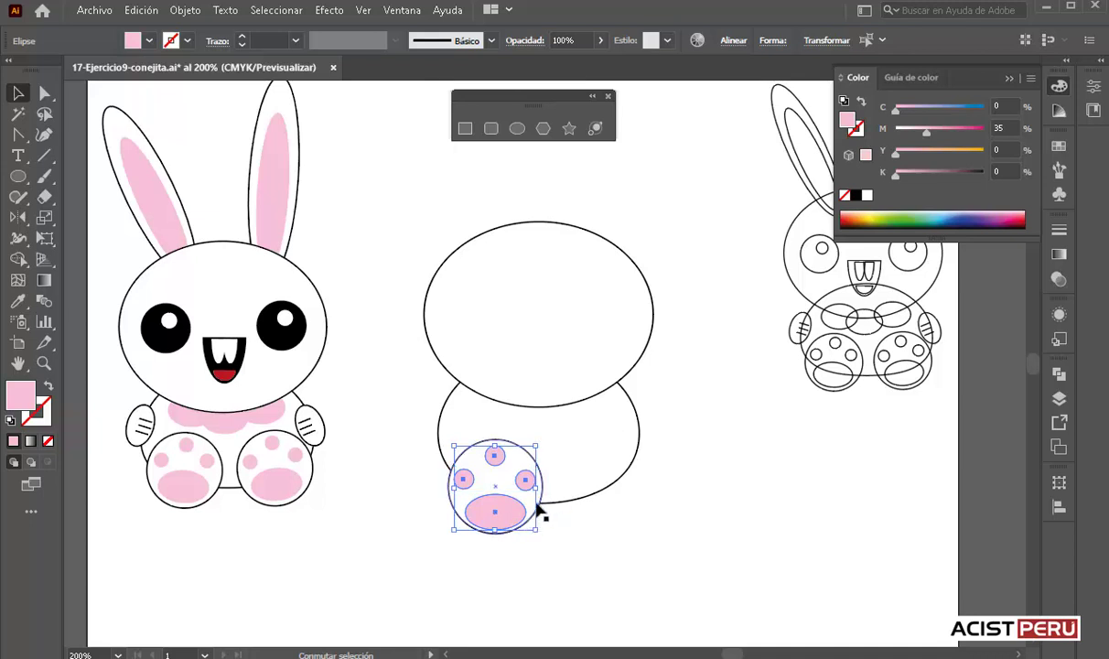
{"action": "left_click", "coordinate": [538, 511], "text": "shift"}
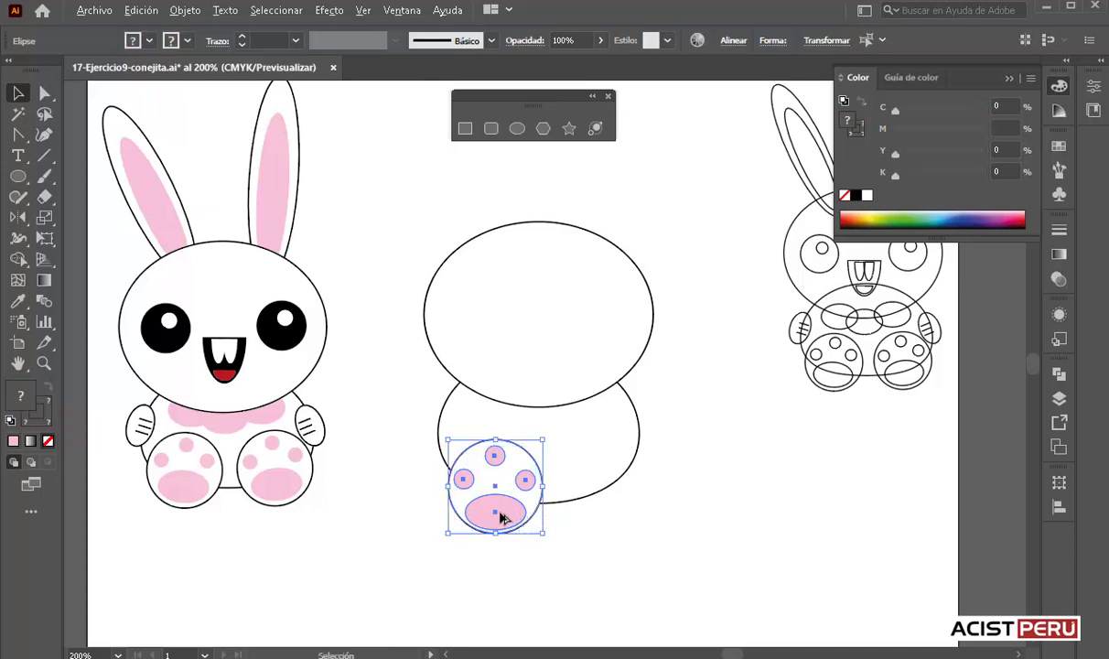
{"action": "left_click_drag", "start_coordinate": [492, 517], "coordinate": [592, 520]}
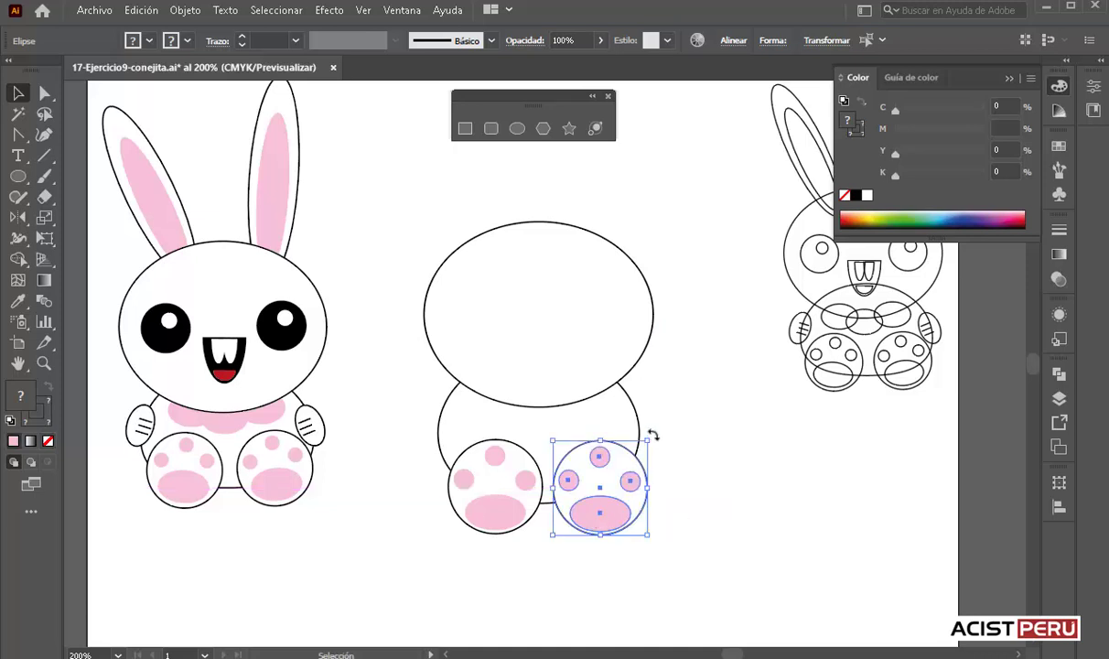
{"action": "left_click_drag", "start_coordinate": [651, 435], "coordinate": [644, 433]}
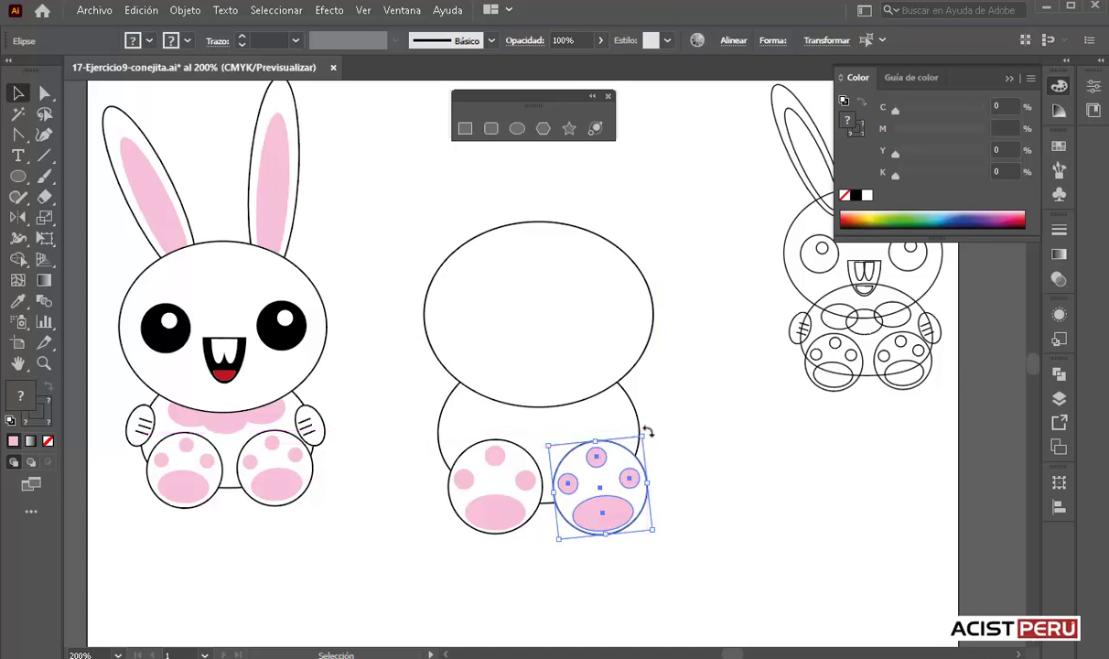
{"action": "left_click", "coordinate": [540, 574]}
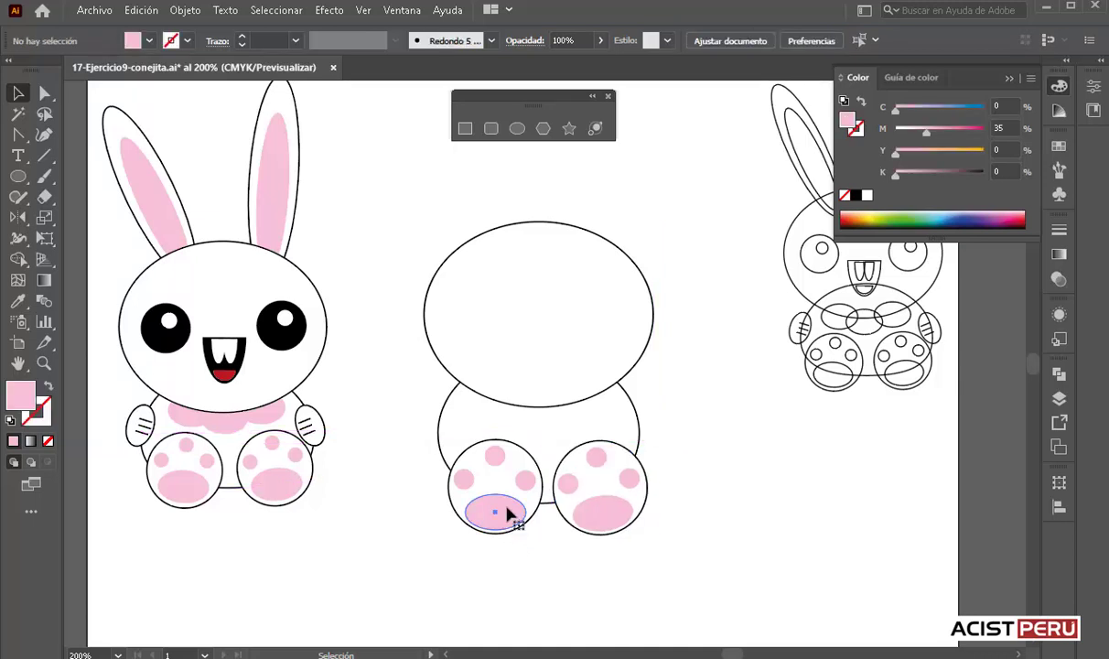
Step: Rotate the left foot to about 356° and shift it about 2.84 mm left
{"action": "left_click", "coordinate": [524, 489]}
{"action": "left_click", "coordinate": [524, 482], "text": "shift"}
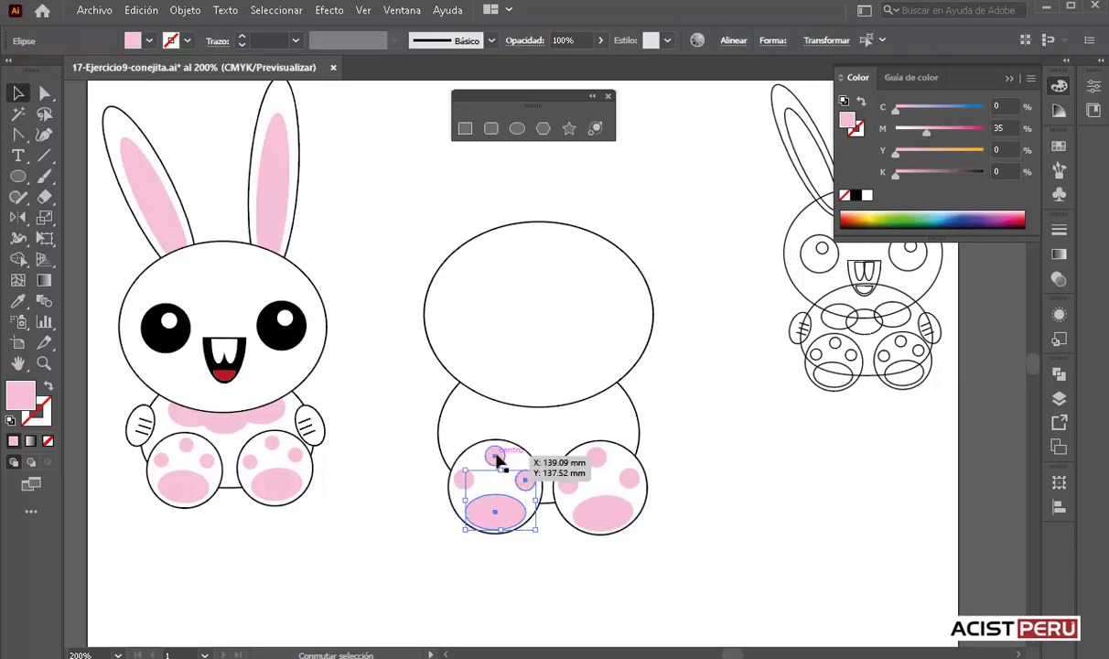
{"action": "left_click", "coordinate": [494, 454], "text": "shift"}
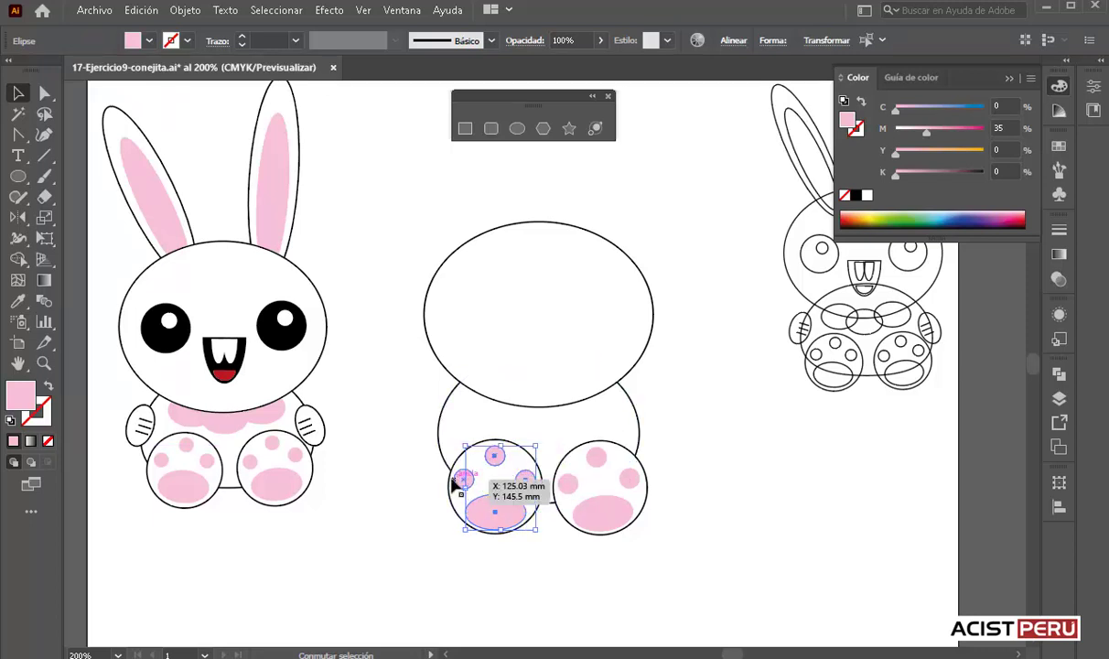
{"action": "left_click", "coordinate": [455, 480], "text": "shift"}
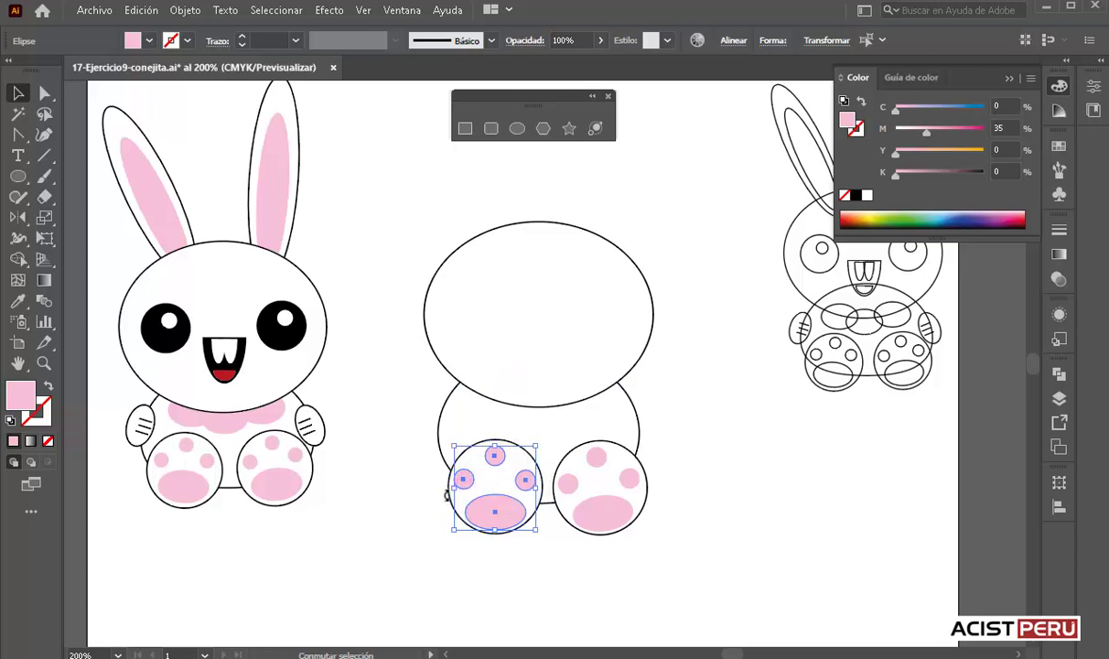
{"action": "left_click", "coordinate": [449, 492], "text": "shift"}
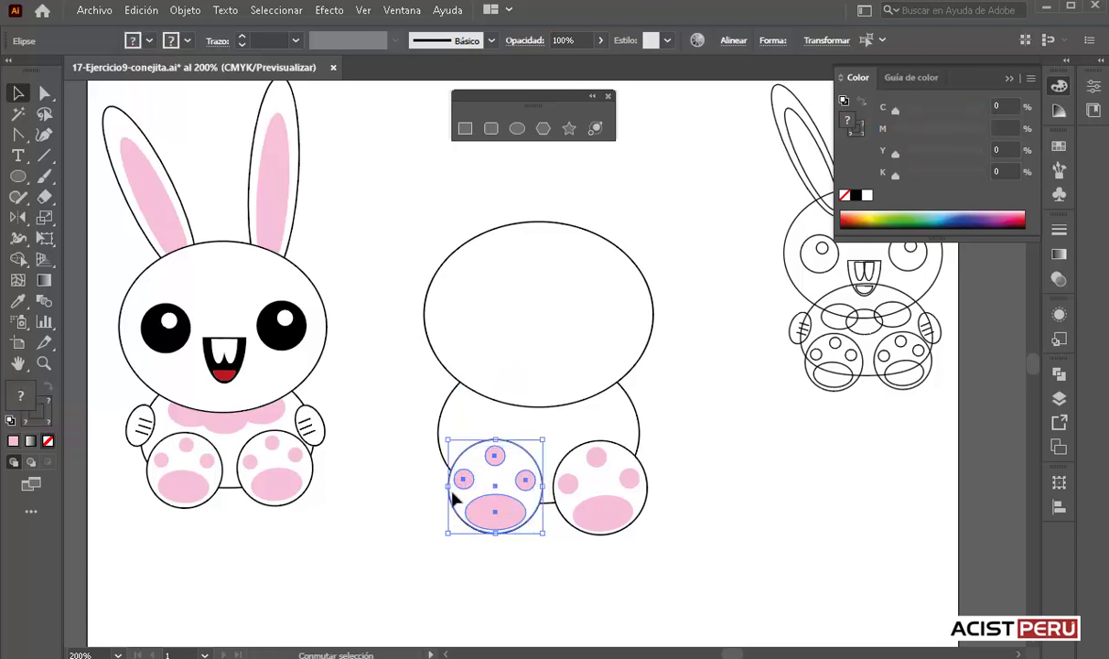
{"action": "left_click_drag", "start_coordinate": [446, 440], "coordinate": [452, 423]}
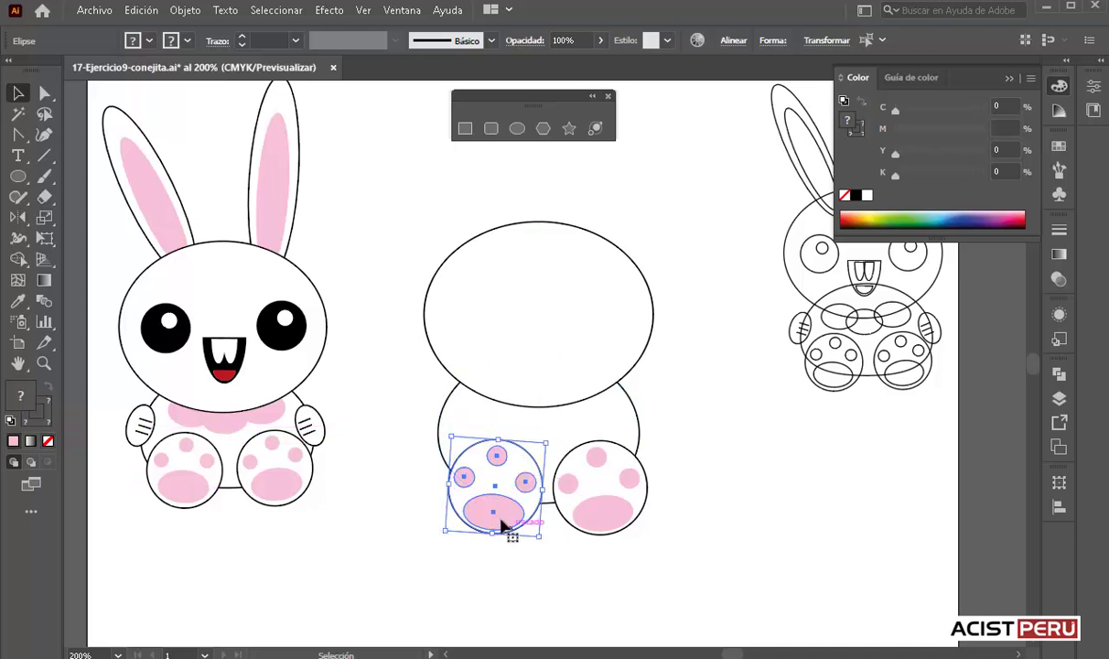
{"action": "left_click_drag", "start_coordinate": [508, 520], "coordinate": [495, 518]}
{"action": "left_click", "coordinate": [678, 424]}
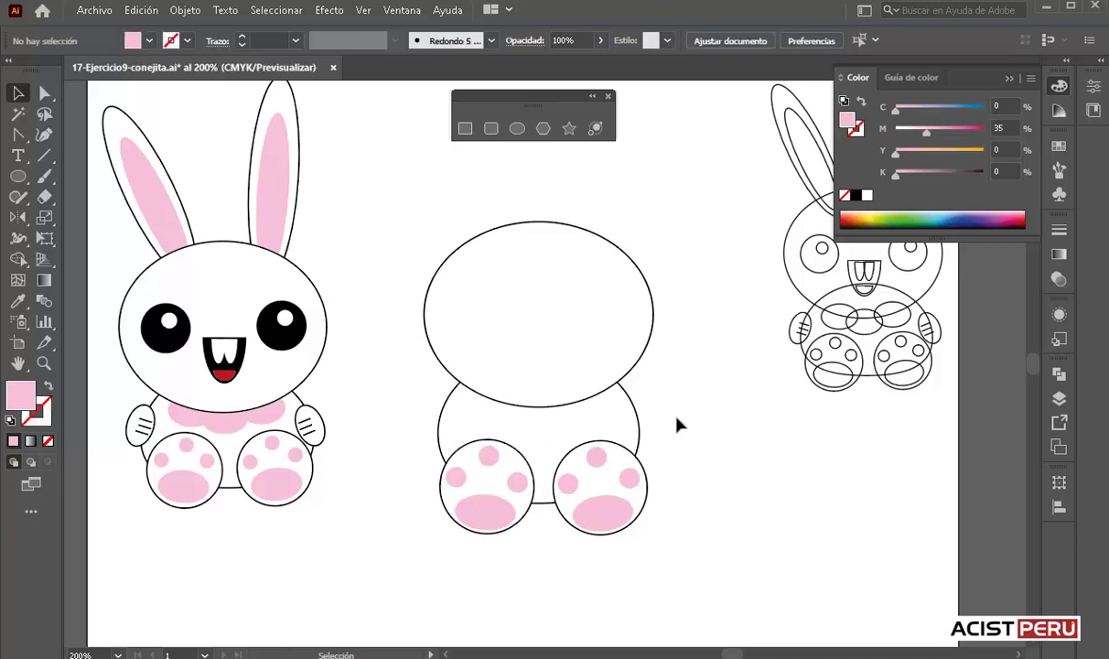
{"action": "left_click_drag", "start_coordinate": [676, 420], "coordinate": [670, 421]}
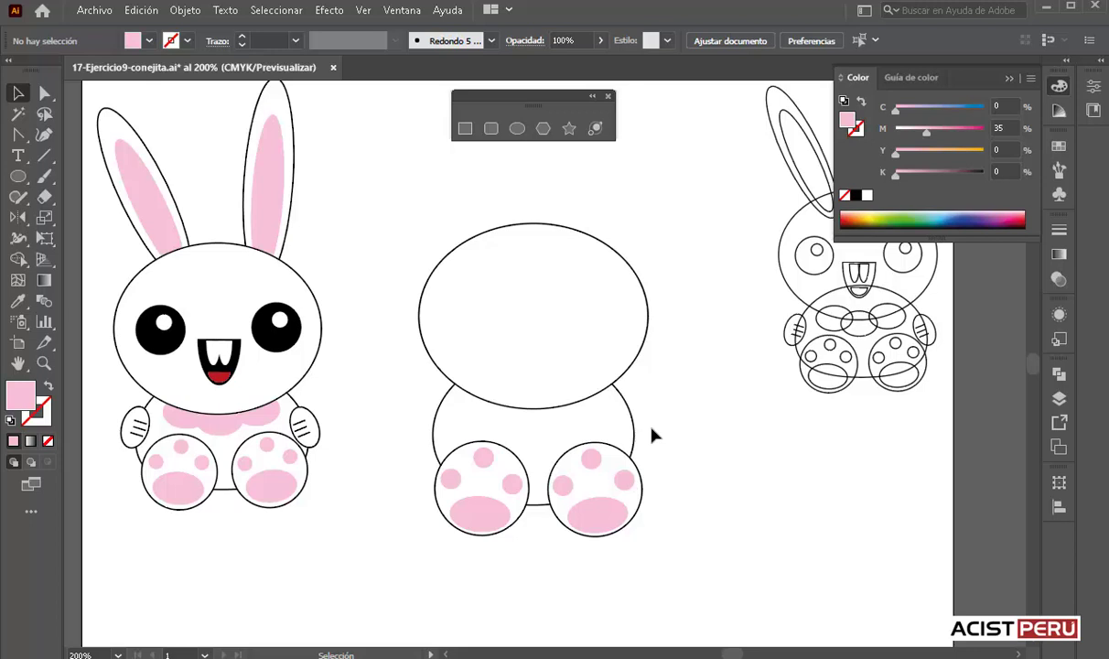
Step: Draw a white, black-outlined arm oval about 20.67 × 34.33 mm right of the body
{"action": "left_click", "coordinate": [515, 130]}
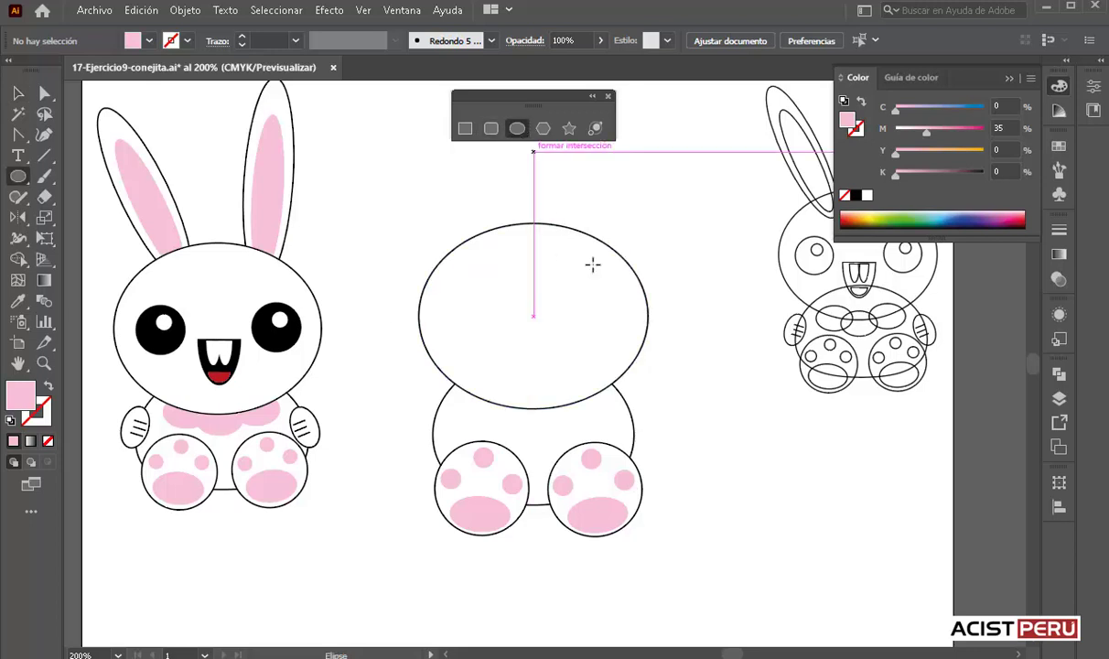
{"action": "left_click_drag", "start_coordinate": [660, 357], "coordinate": [721, 474]}
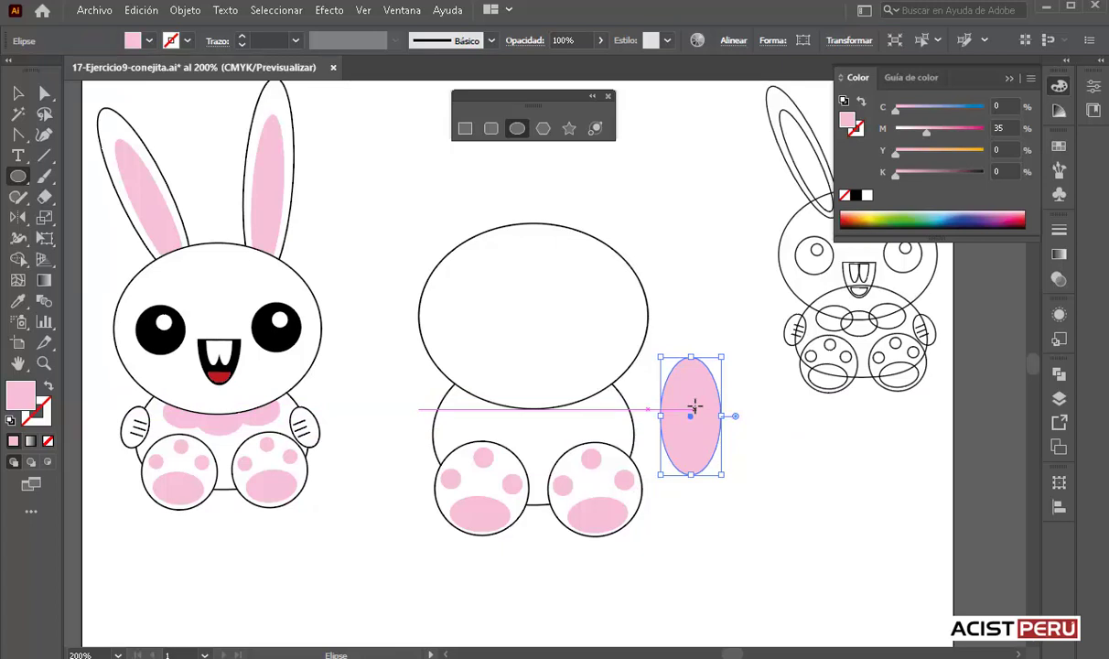
{"action": "key", "text": "d"}
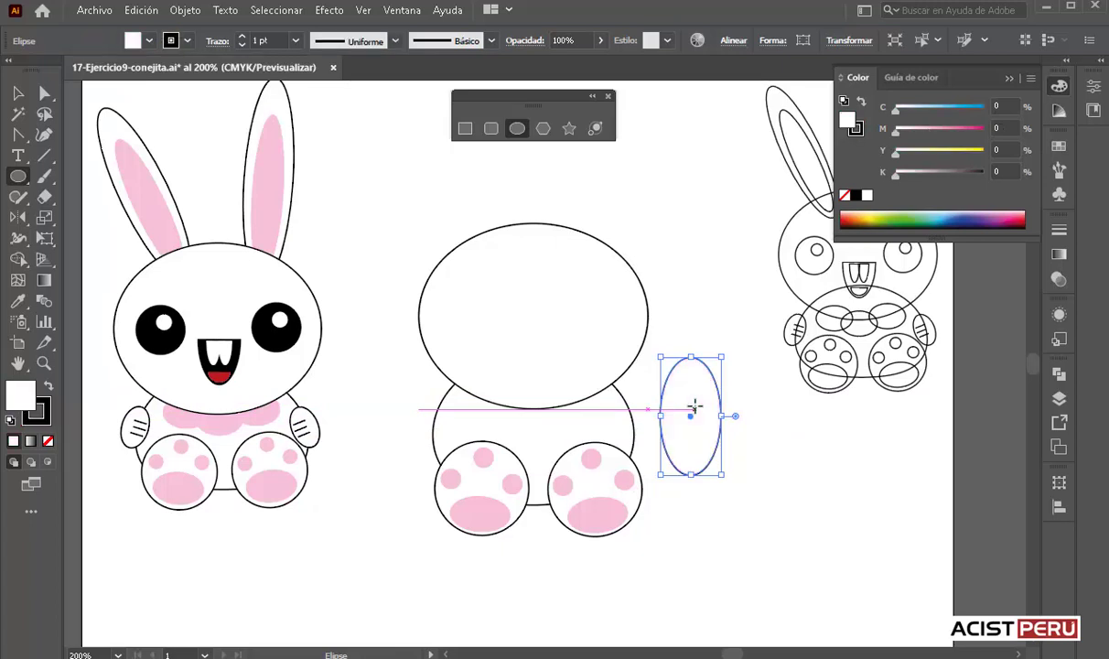
{"action": "key", "text": "v"}
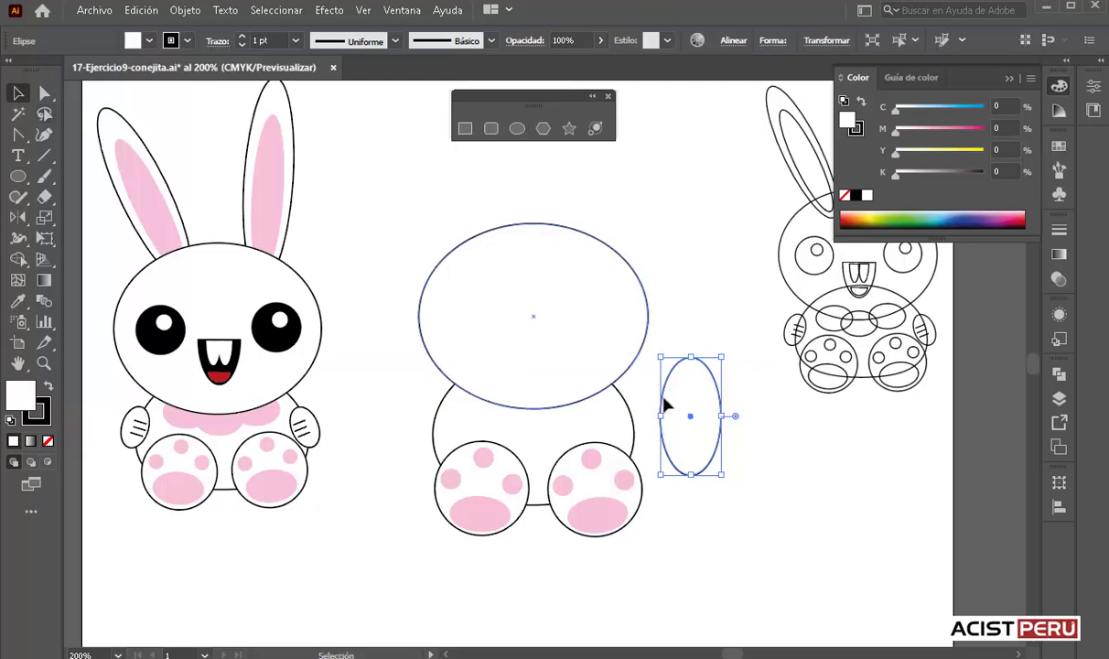
{"action": "left_click_drag", "start_coordinate": [691, 364], "coordinate": [691, 371]}
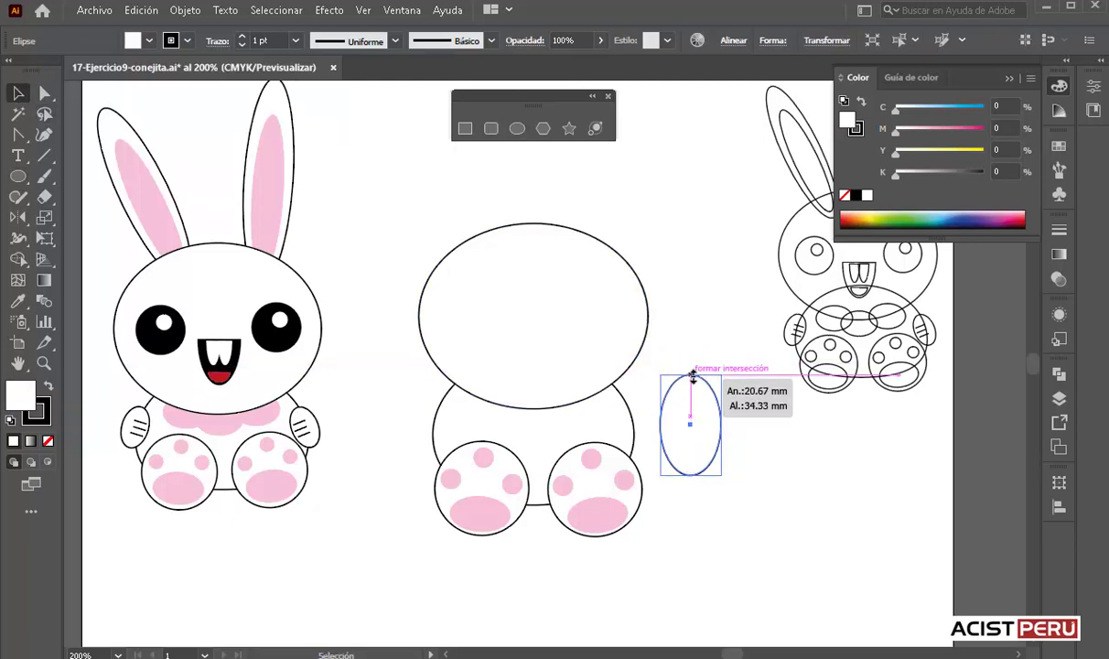
{"action": "left_click", "coordinate": [692, 324]}
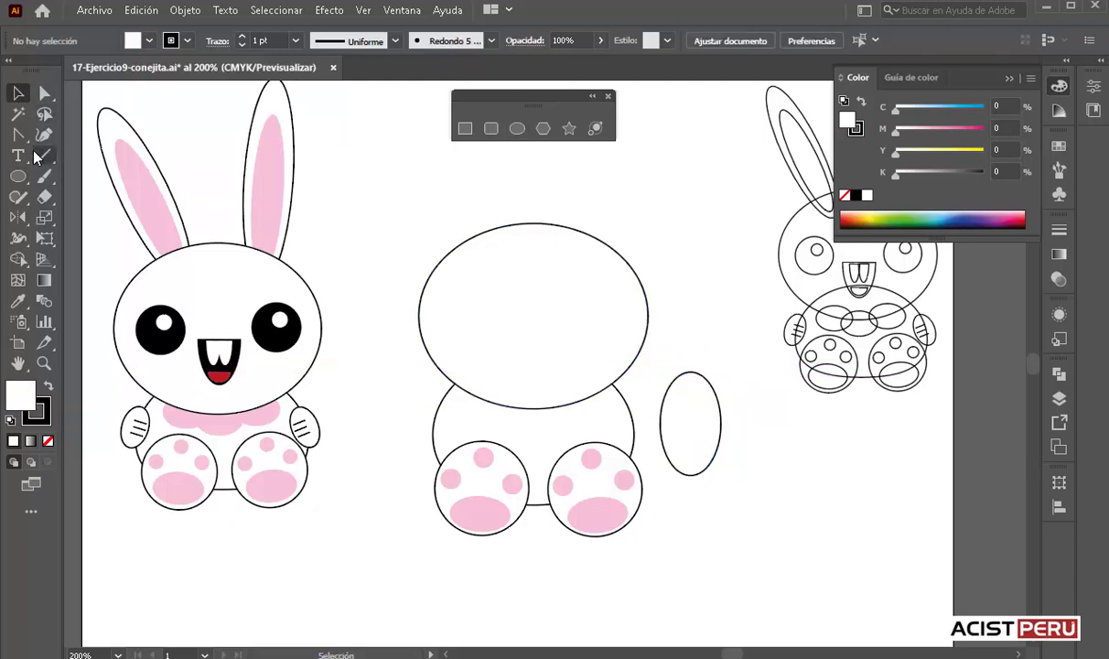
{"action": "left_click", "coordinate": [43, 156]}
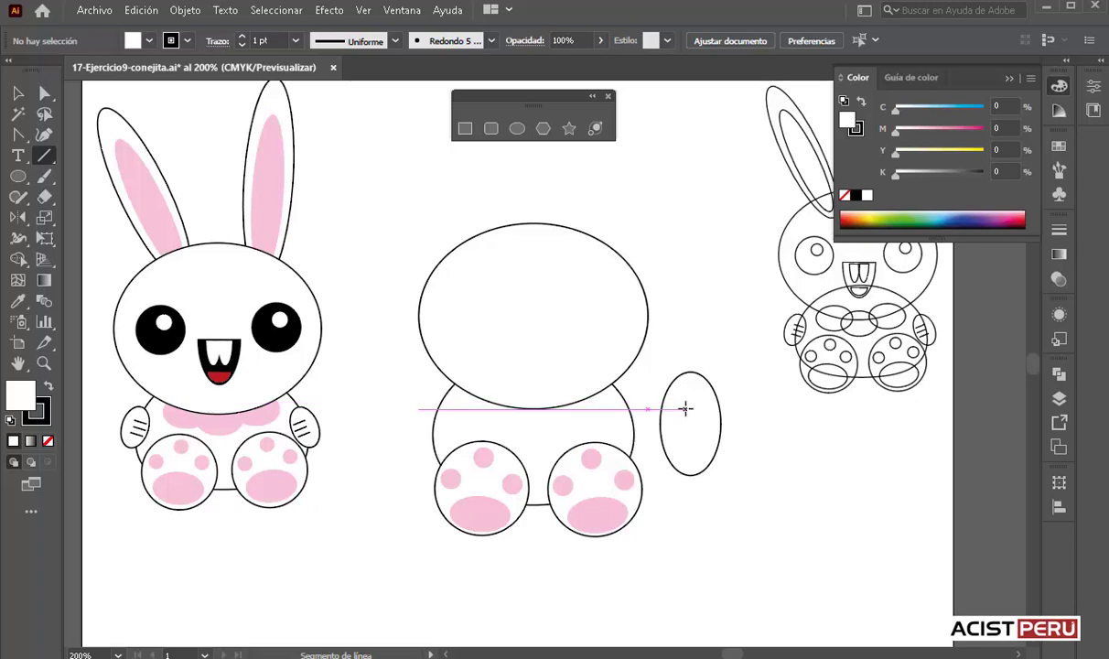
Step: Draw a short horizontal finger line inside the arm oval and Alt-drag copies below it
{"action": "left_click_drag", "start_coordinate": [686, 408], "coordinate": [713, 408]}
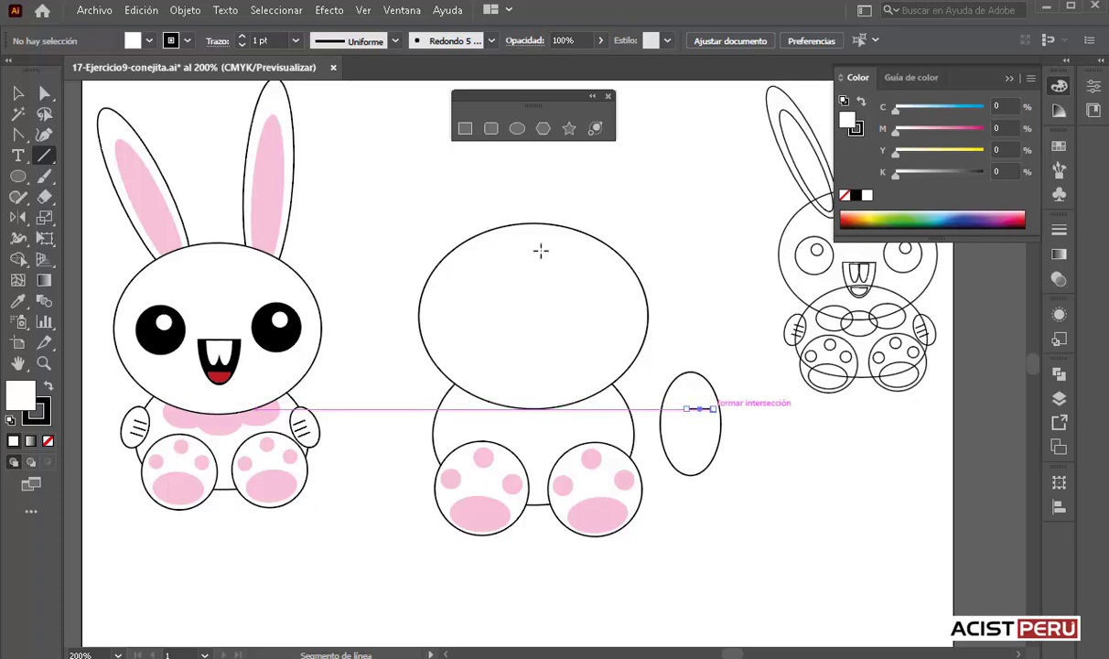
{"action": "key", "text": "v"}
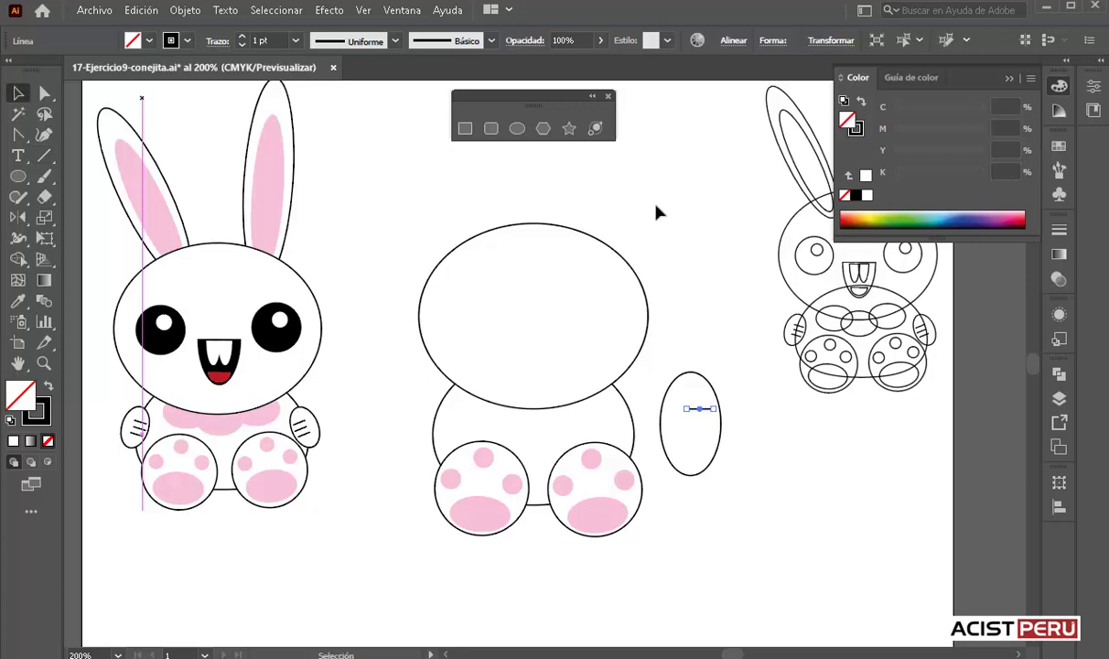
{"action": "left_click", "coordinate": [656, 210]}
{"action": "key", "text": "ctrl+plus"}
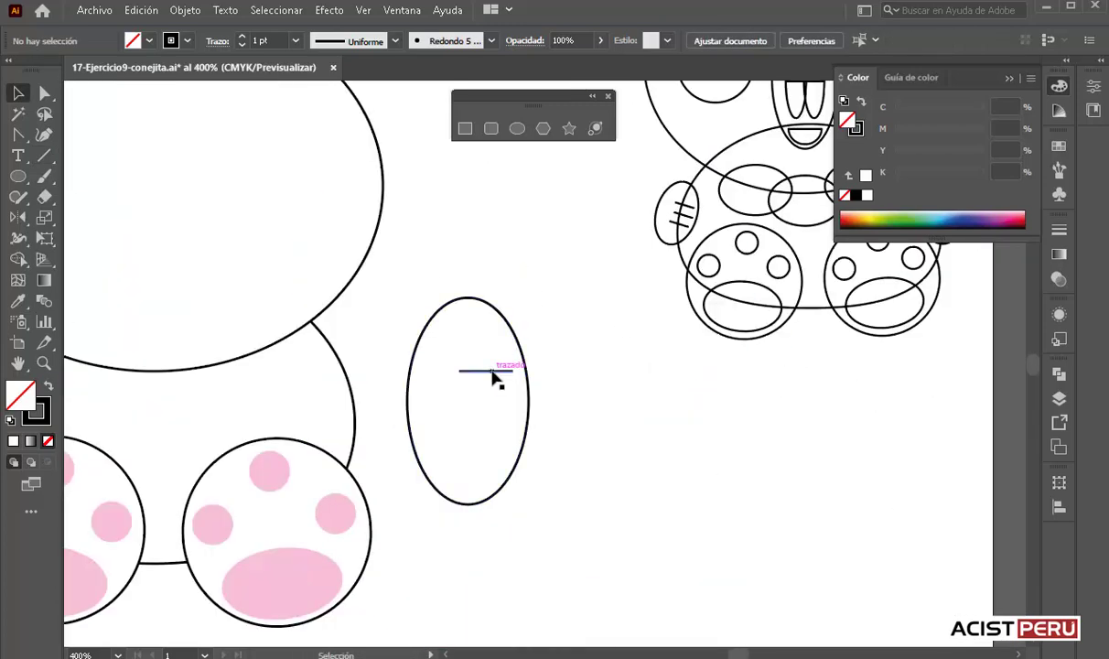
{"action": "left_click_drag", "start_coordinate": [495, 370], "coordinate": [501, 410]}
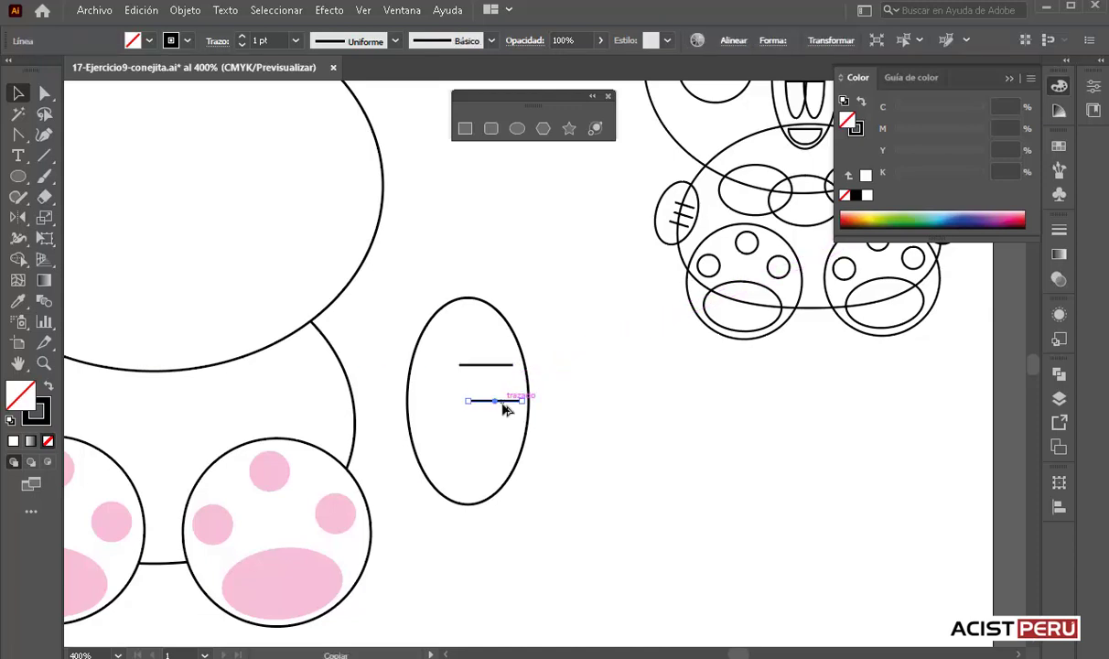
{"action": "left_click_drag", "start_coordinate": [499, 405], "coordinate": [492, 442]}
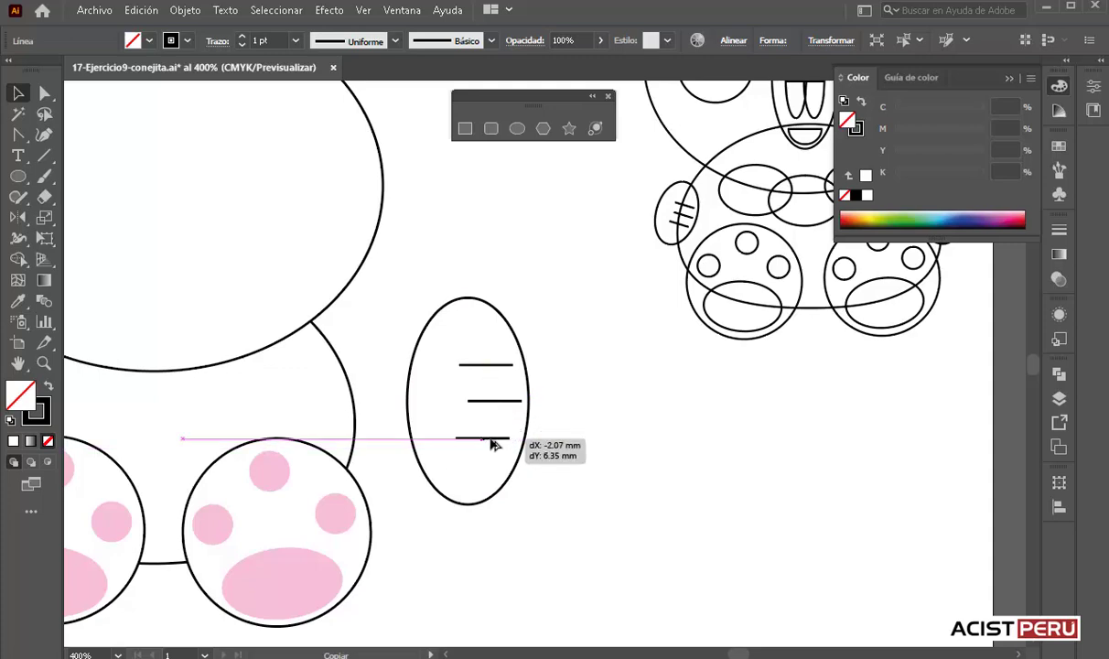
Step: Shorten the striped arm oval from both its top and bottom
{"action": "left_click", "coordinate": [557, 292]}
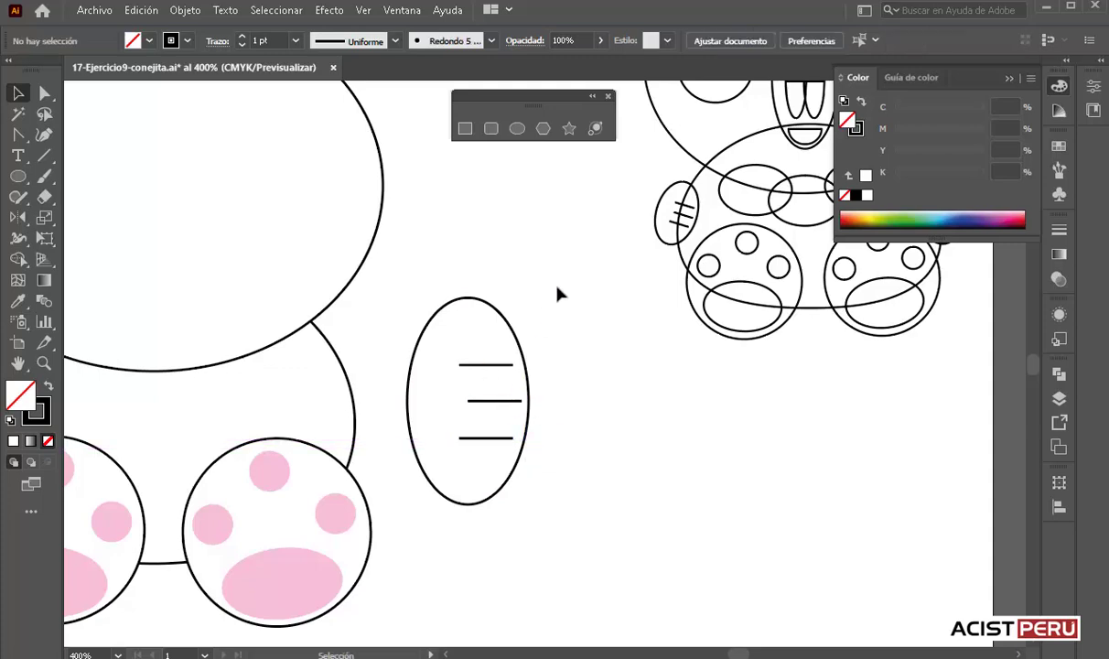
{"action": "key", "text": "ctrl+minus"}
{"action": "key", "text": "ctrl+minus"}
{"action": "key", "text": "ctrl+minus"}
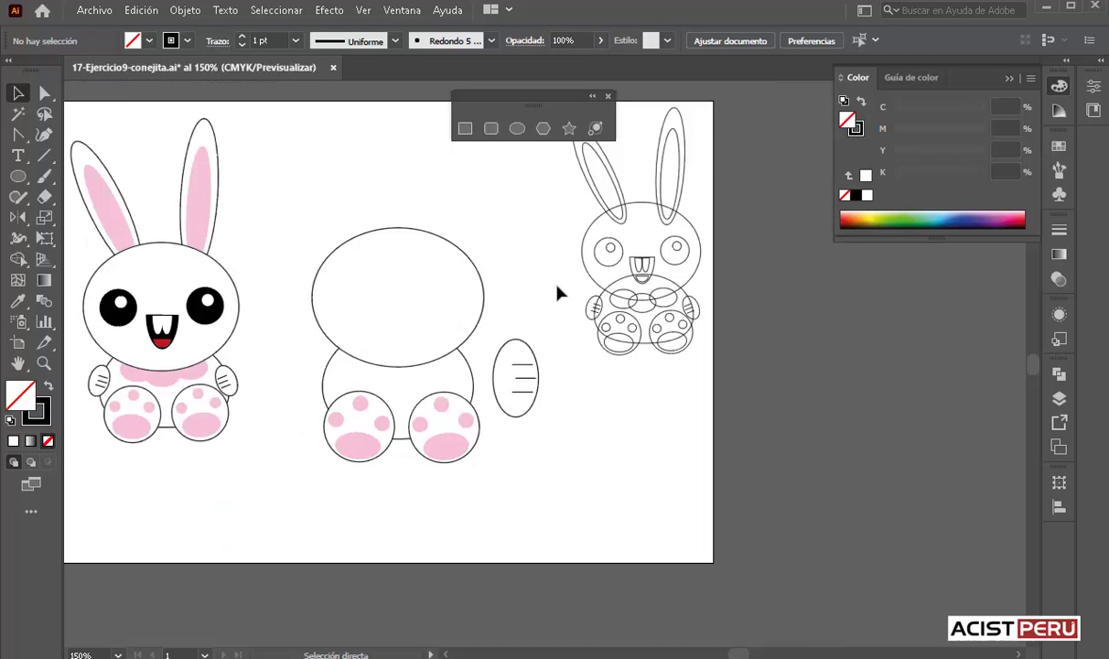
{"action": "key", "text": "ctrl+plus"}
{"action": "key", "text": "ctrl+plus"}
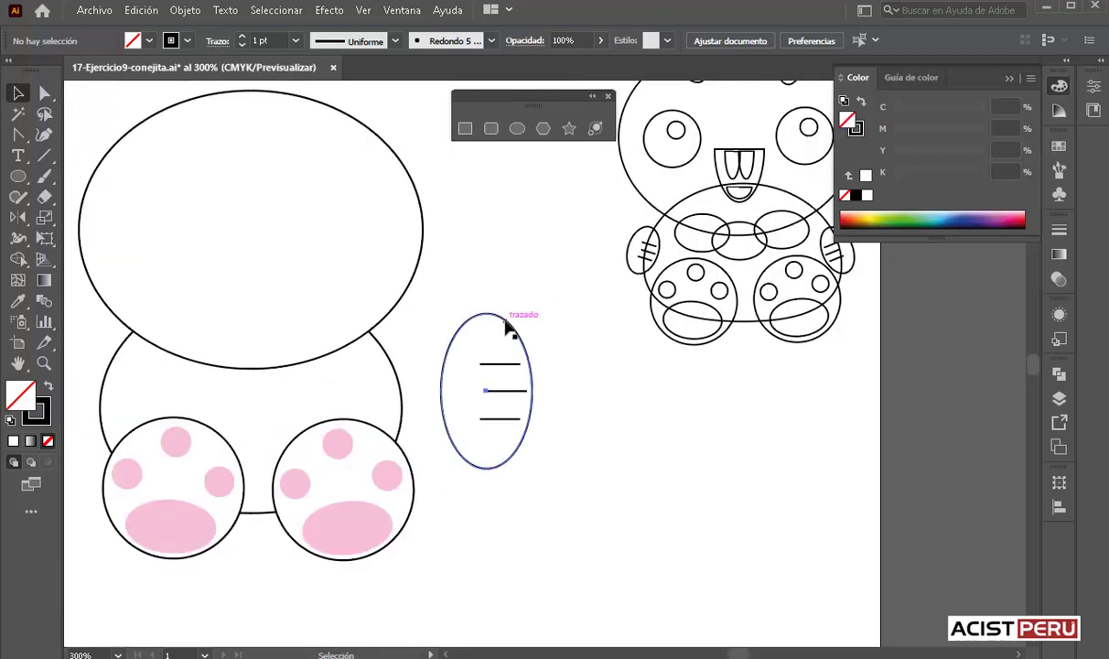
{"action": "left_click", "coordinate": [486, 314]}
{"action": "left_click_drag", "start_coordinate": [485, 313], "coordinate": [486, 321]}
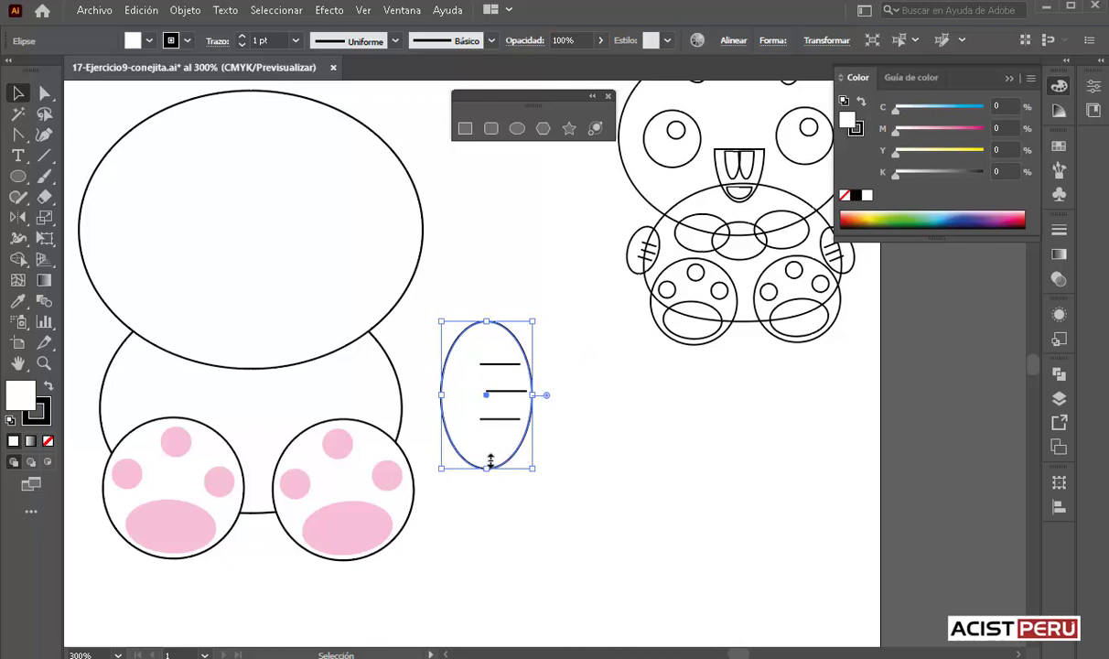
{"action": "left_click_drag", "start_coordinate": [487, 468], "coordinate": [488, 458]}
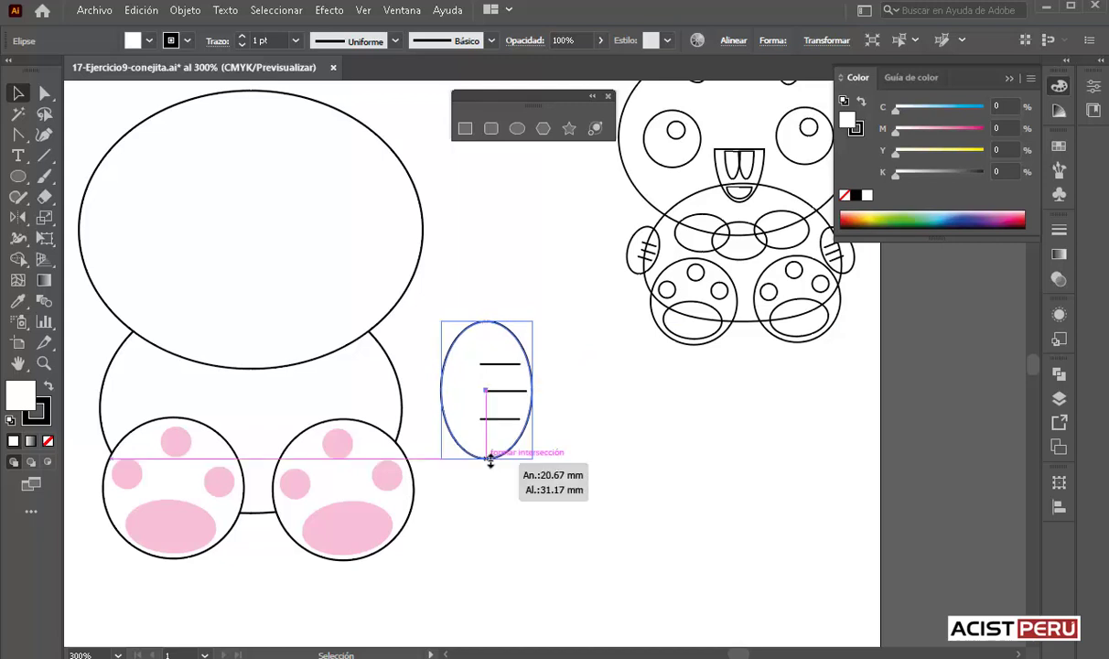
{"action": "left_click", "coordinate": [540, 293]}
Step: Move the arm oval to the left of the middle bunny's body and shrink it slightly
{"action": "scroll", "coordinate": [544, 291], "scroll_direction": "down", "scroll_amount": 2}
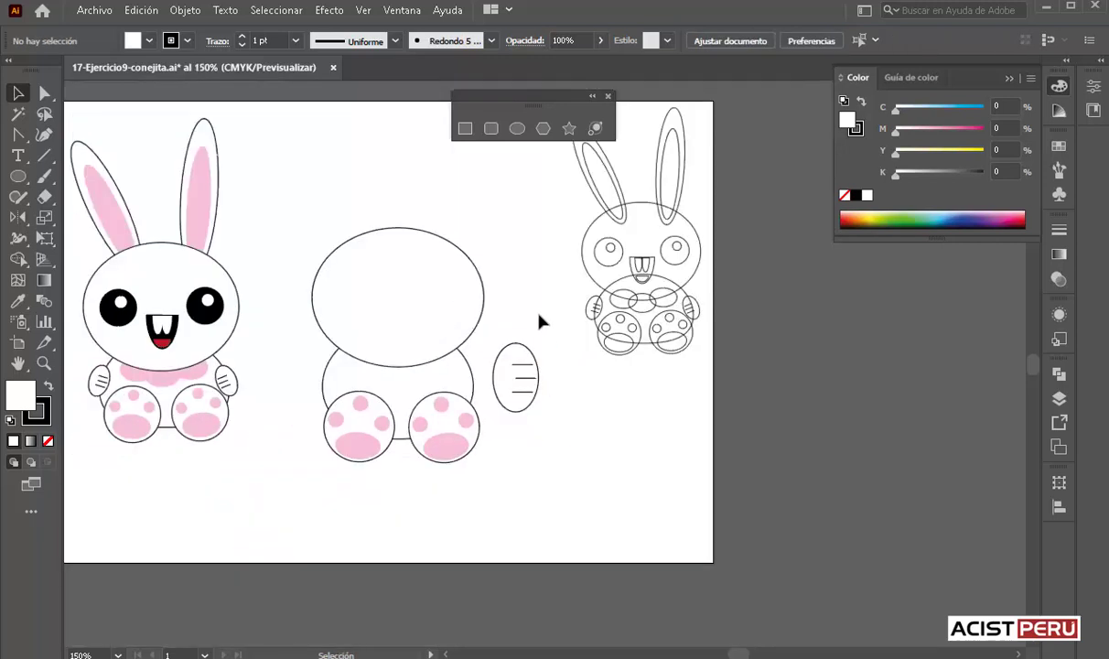
{"action": "left_click", "coordinate": [518, 375]}
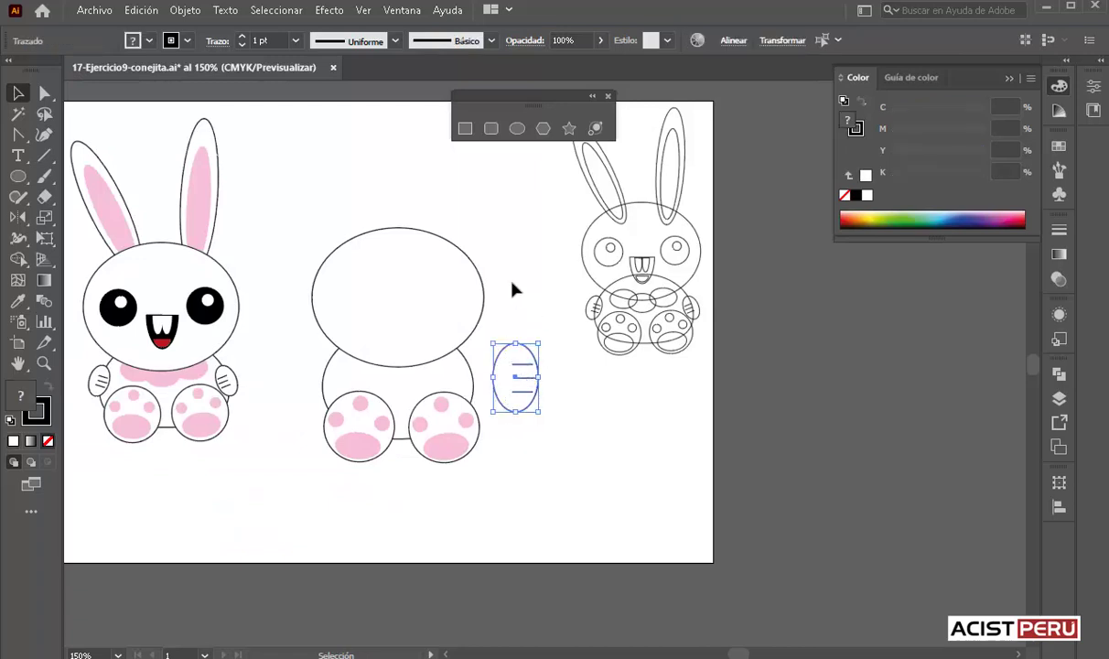
{"action": "key", "text": "a"}
{"action": "key", "text": "ctrl+plus"}
{"action": "left_click_drag", "start_coordinate": [466, 364], "coordinate": [567, 373]}
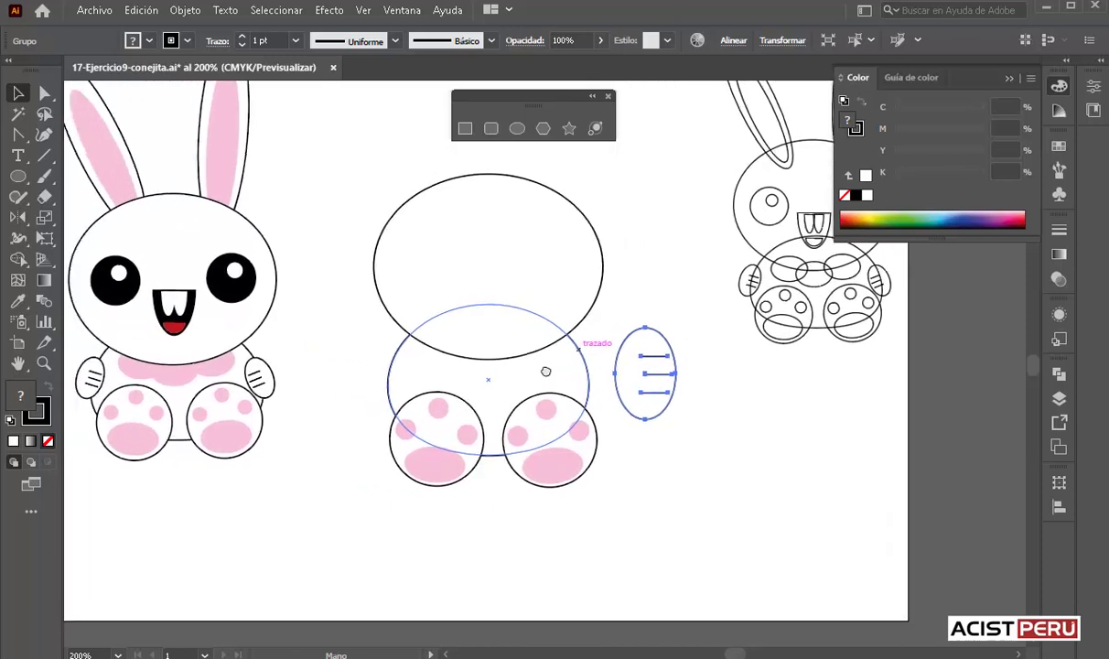
{"action": "left_click_drag", "start_coordinate": [650, 387], "coordinate": [393, 362]}
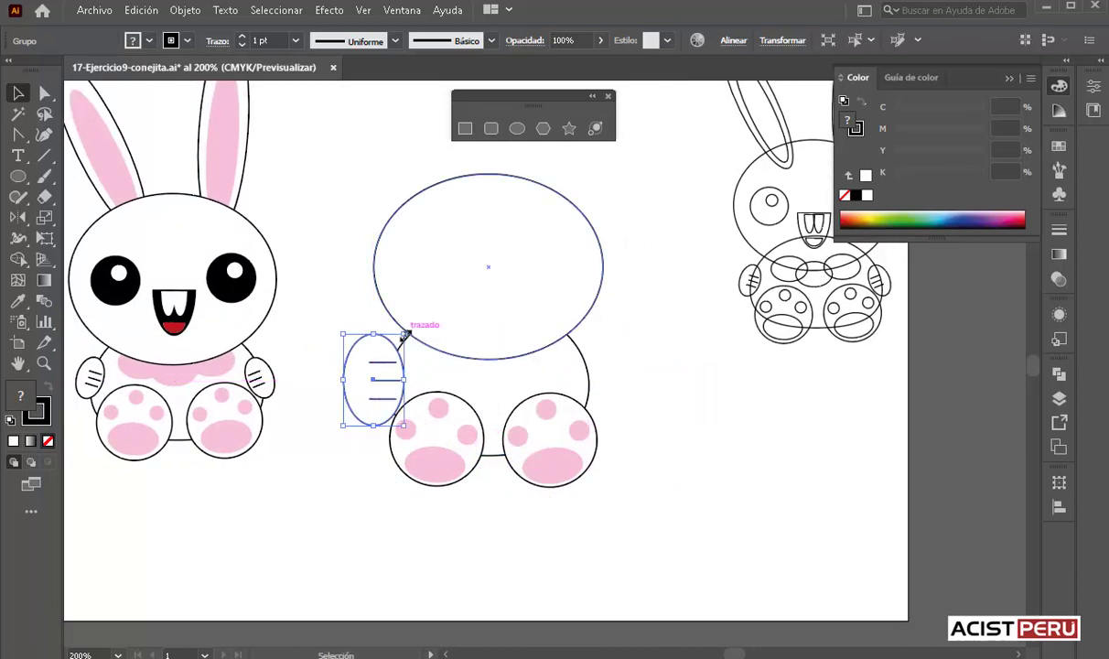
{"action": "left_click_drag", "start_coordinate": [405, 335], "coordinate": [391, 359]}
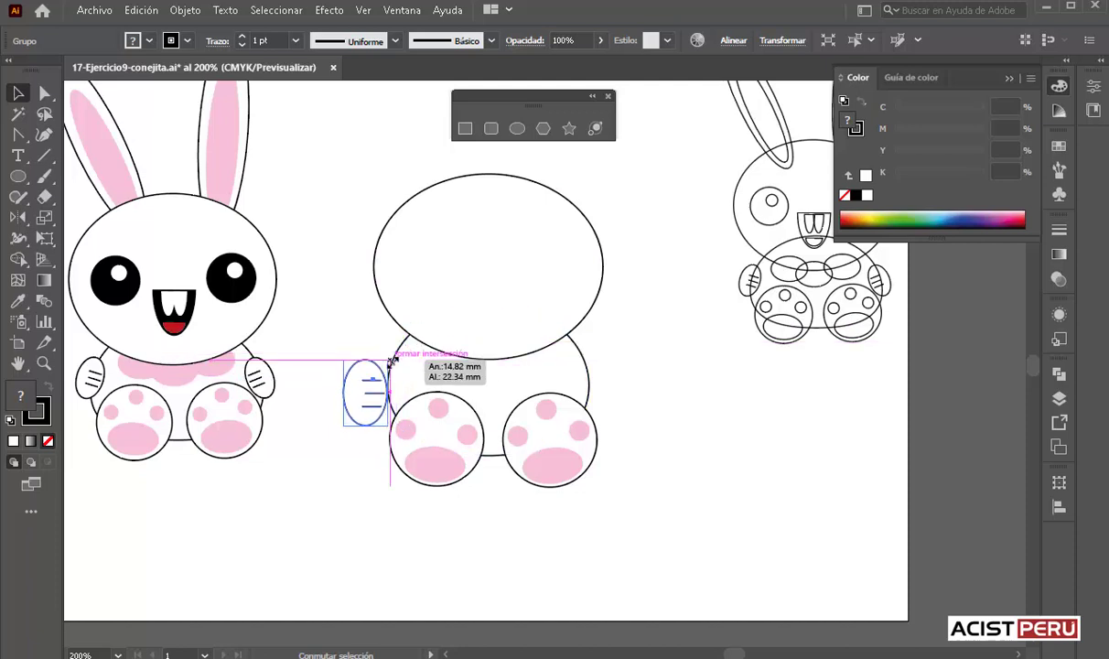
{"action": "left_click_drag", "start_coordinate": [392, 359], "coordinate": [405, 355]}
Step: Tilt the left arm and place a rotated copy on the body's right side
{"action": "left_click_drag", "start_coordinate": [366, 389], "coordinate": [383, 377]}
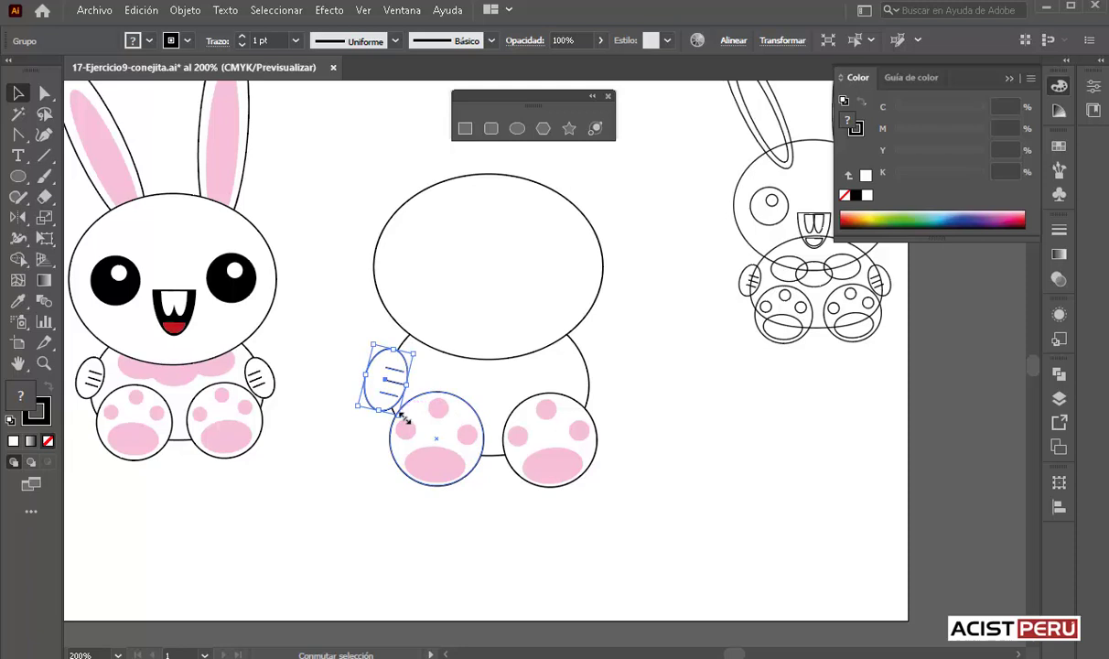
{"action": "mouse_move", "coordinate": [403, 418]}
{"action": "left_mouse_down"}
{"action": "mouse_move", "coordinate": [400, 409]}
{"action": "mouse_move", "coordinate": [614, 383]}
{"action": "mouse_move", "coordinate": [643, 340]}
{"action": "mouse_move", "coordinate": [605, 444]}
{"action": "left_mouse_up"}
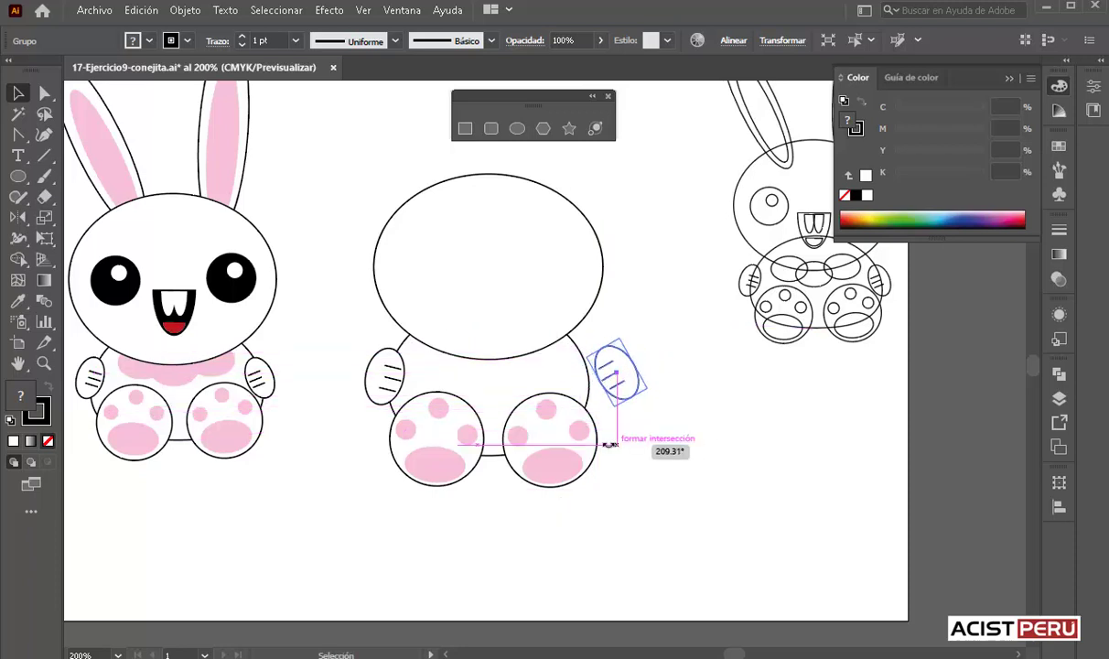
{"action": "left_click_drag", "start_coordinate": [628, 388], "coordinate": [599, 391]}
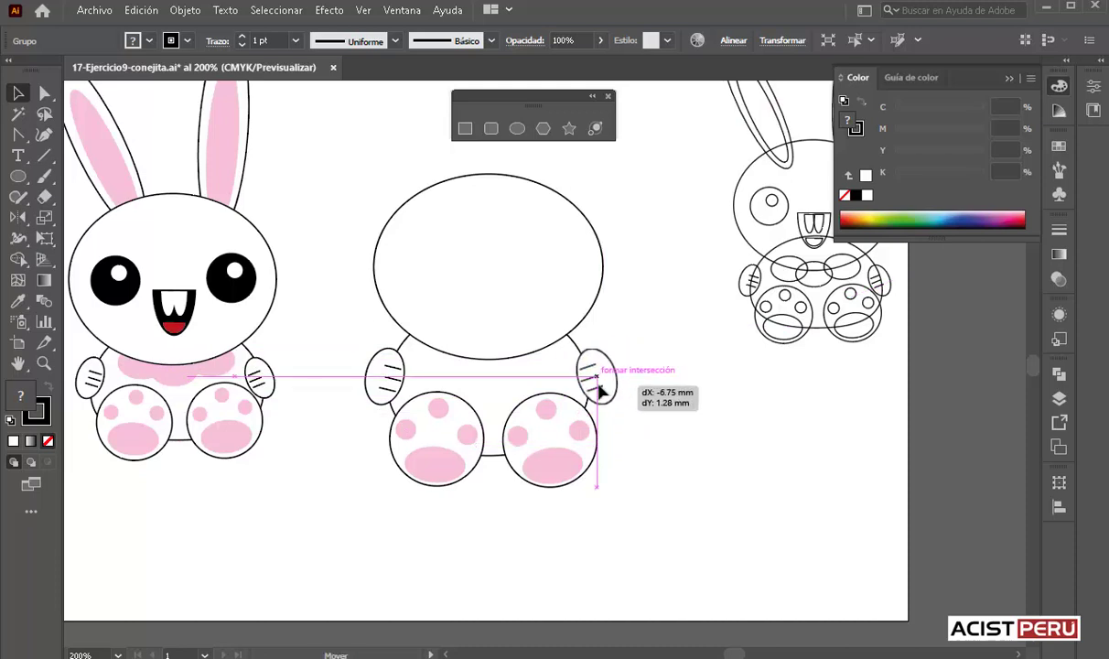
Step: Make three overlapping copies of the pink foot pad and select them together
{"action": "left_click", "coordinate": [686, 492]}
{"action": "scroll", "coordinate": [686, 492], "scroll_direction": "down", "scroll_amount": 1}
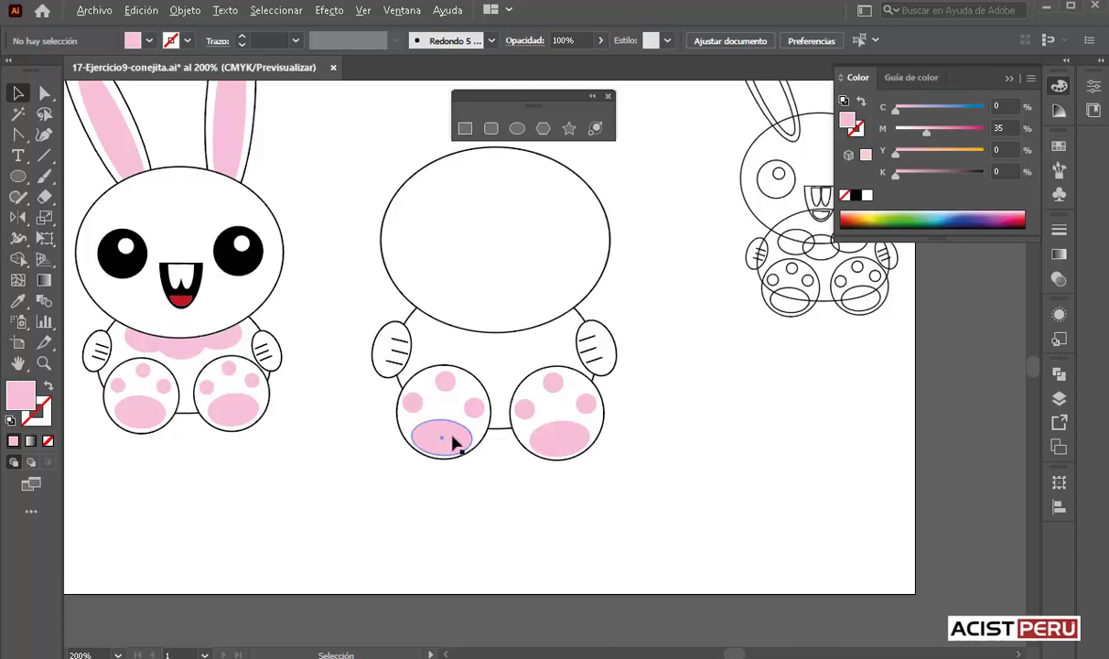
{"action": "mouse_move", "coordinate": [448, 441]}
{"action": "left_mouse_down"}
{"action": "mouse_move", "coordinate": [457, 517]}
{"action": "mouse_move", "coordinate": [482, 488]}
{"action": "left_mouse_up"}
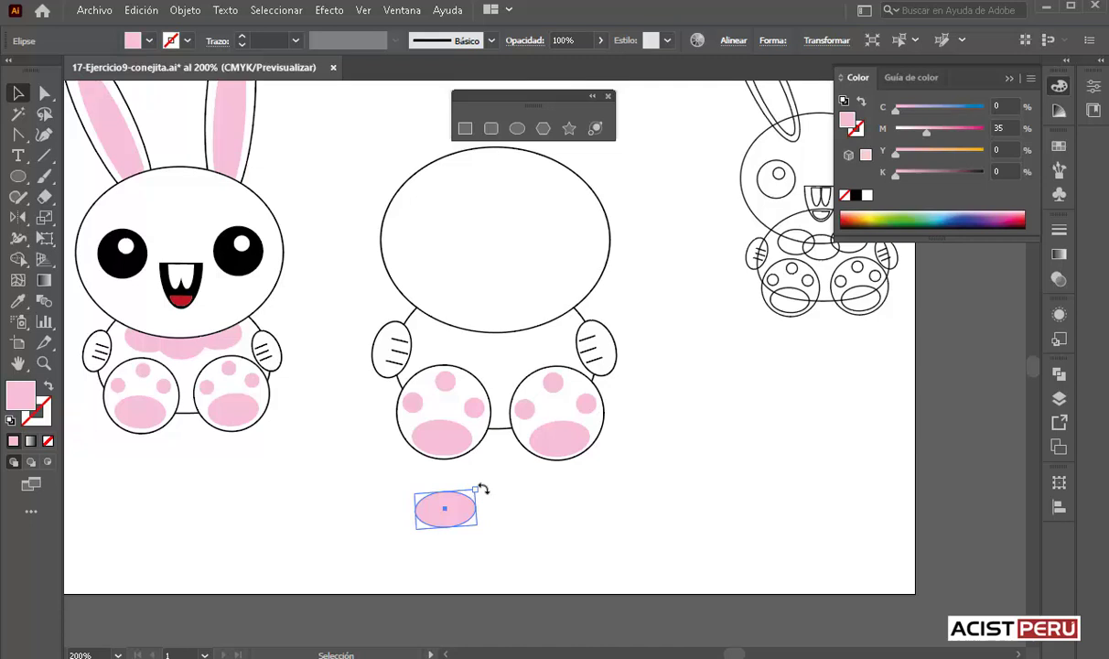
{"action": "left_click_drag", "start_coordinate": [483, 490], "coordinate": [480, 490]}
{"action": "mouse_move", "coordinate": [457, 510]}
{"action": "left_mouse_down"}
{"action": "mouse_move", "coordinate": [416, 499]}
{"action": "mouse_move", "coordinate": [494, 498]}
{"action": "left_mouse_up"}
{"action": "left_click_drag", "start_coordinate": [347, 471], "coordinate": [527, 544]}
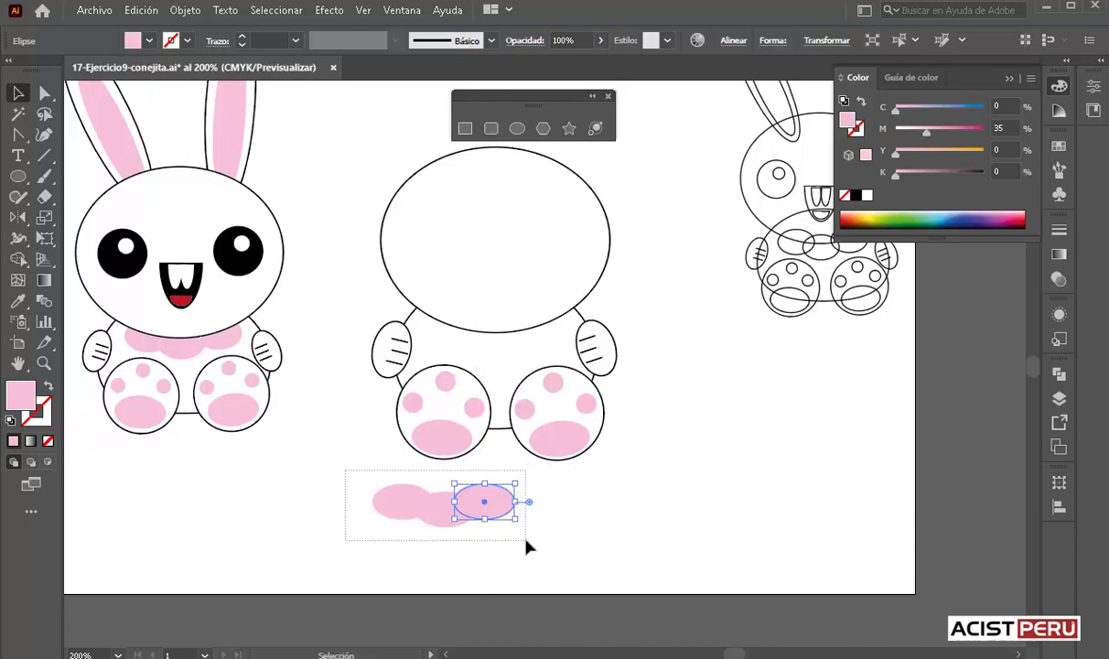
Step: Stretch the three pink ovals taller, group them, and tuck them onto the chest behind the head
{"action": "mouse_move", "coordinate": [443, 527]}
{"action": "left_mouse_down"}
{"action": "mouse_move", "coordinate": [445, 538]}
{"action": "mouse_move", "coordinate": [500, 346]}
{"action": "left_mouse_up"}
{"action": "key", "text": "a"}
{"action": "key", "text": "ctrl+g"}
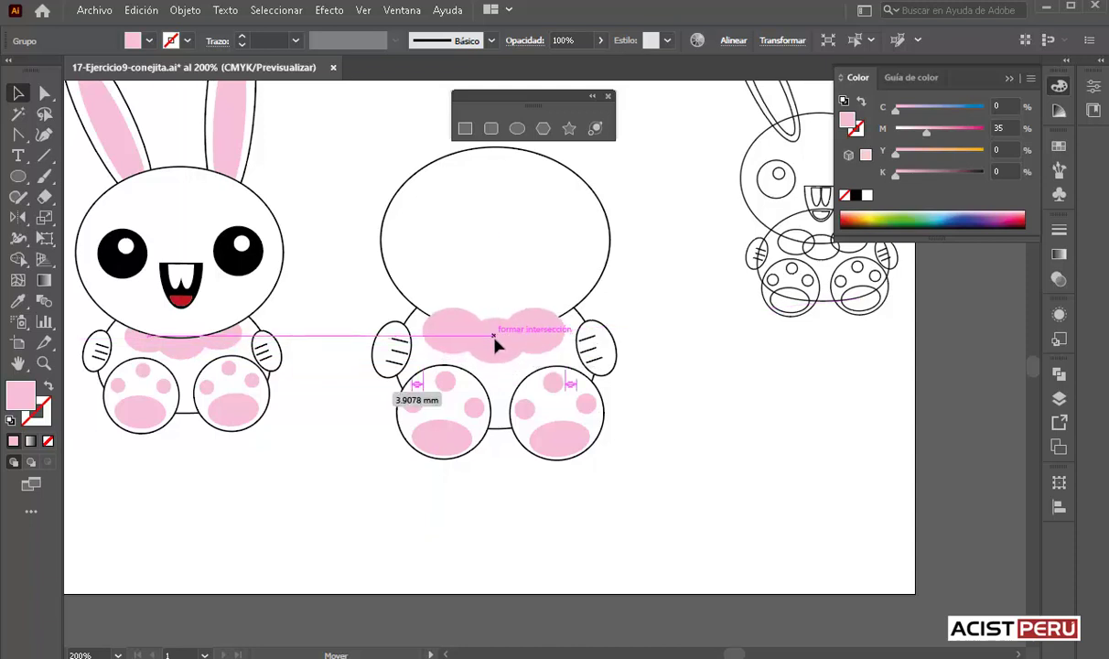
{"action": "left_click_drag", "start_coordinate": [499, 345], "coordinate": [497, 344]}
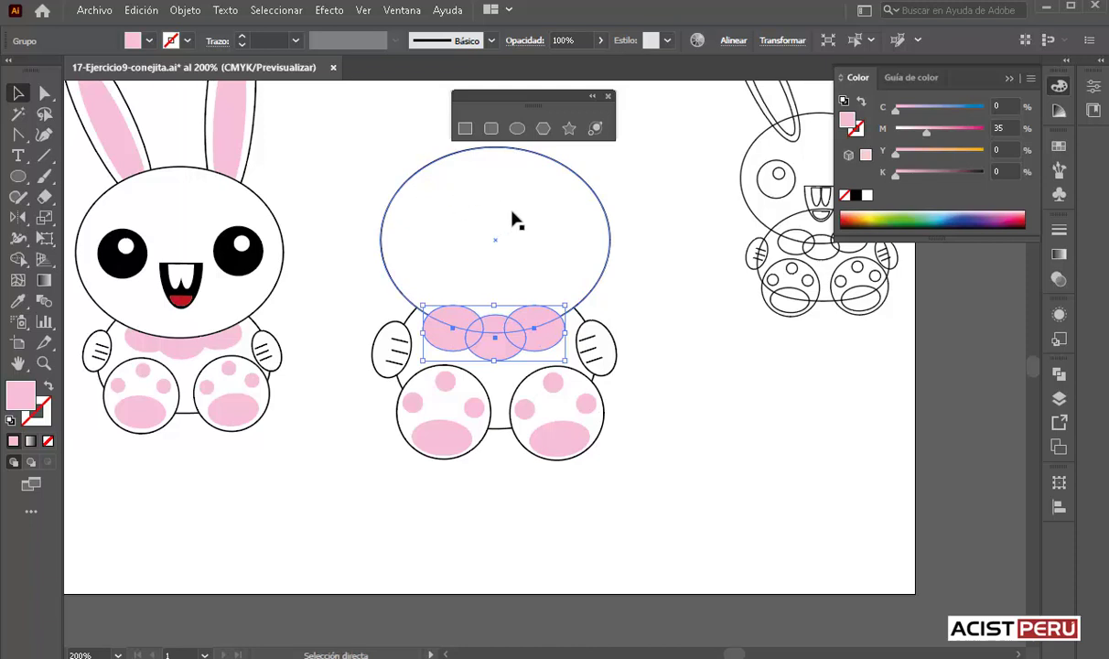
{"action": "key", "text": "ctrl+bracketleft"}
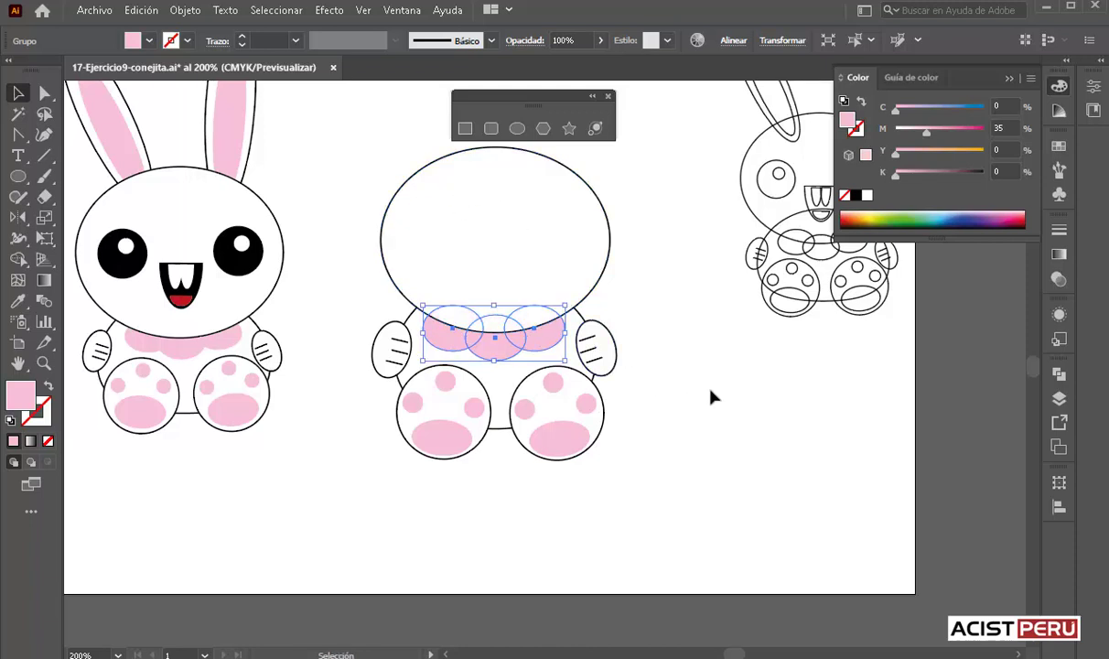
{"action": "left_click", "coordinate": [670, 364]}
{"action": "mouse_move", "coordinate": [680, 358]}
{"action": "left_mouse_down"}
{"action": "mouse_move", "coordinate": [655, 403]}
{"action": "mouse_move", "coordinate": [672, 411]}
{"action": "left_mouse_up"}
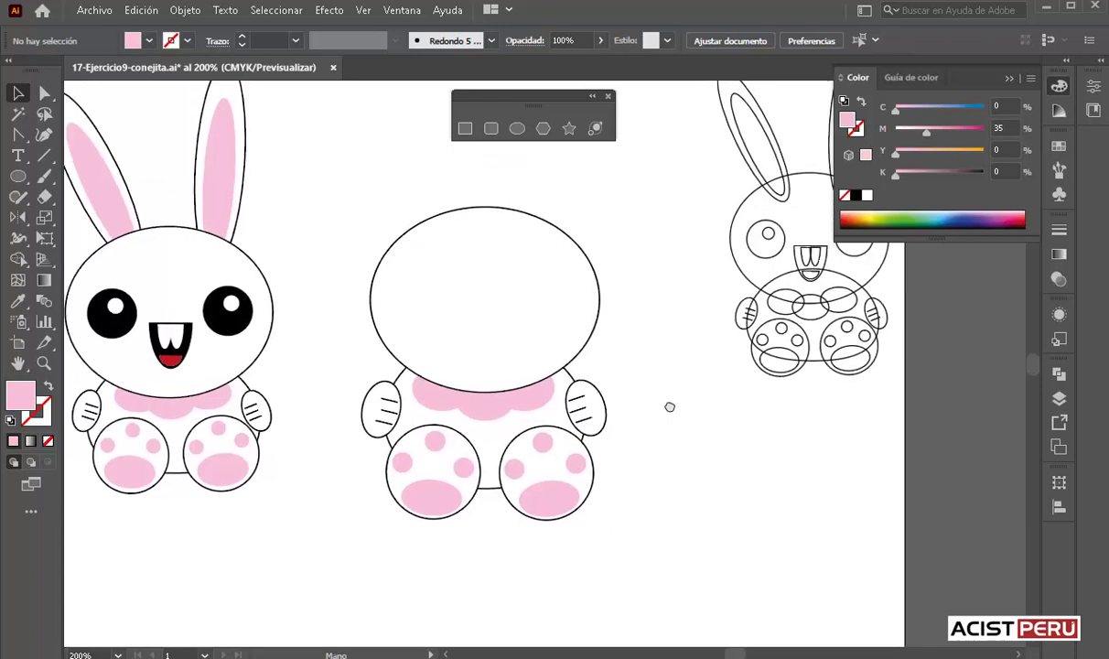
Step: Draw a black circle about 21 mm wide beside the second bunny's head
{"action": "key", "text": "ctrl+plus"}
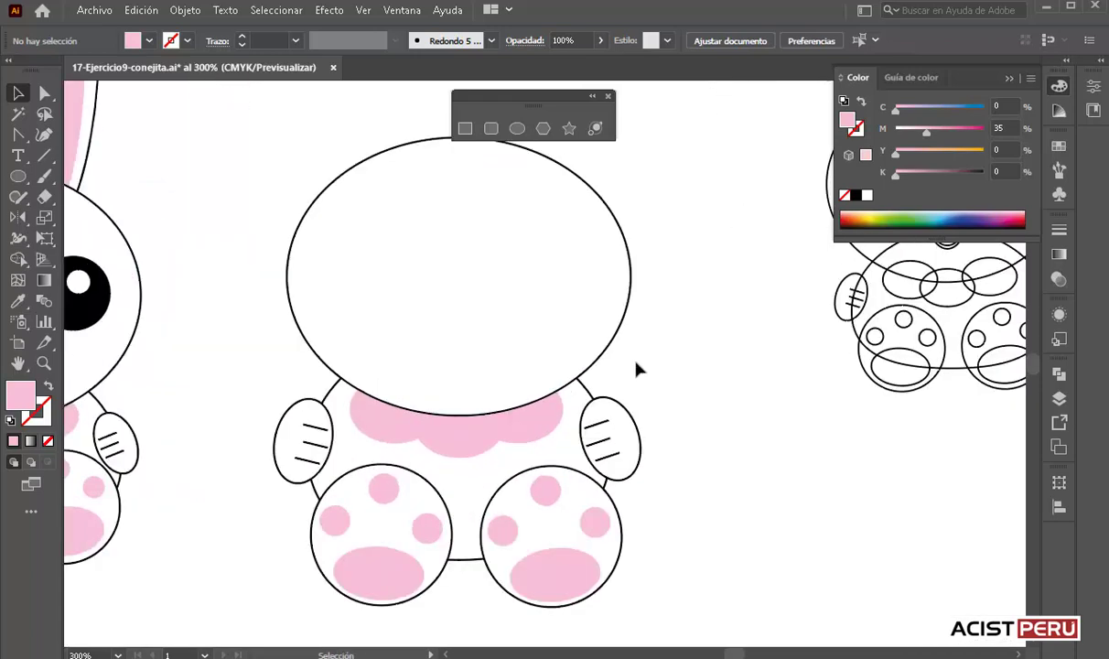
{"action": "left_click_drag", "start_coordinate": [459, 409], "coordinate": [641, 432]}
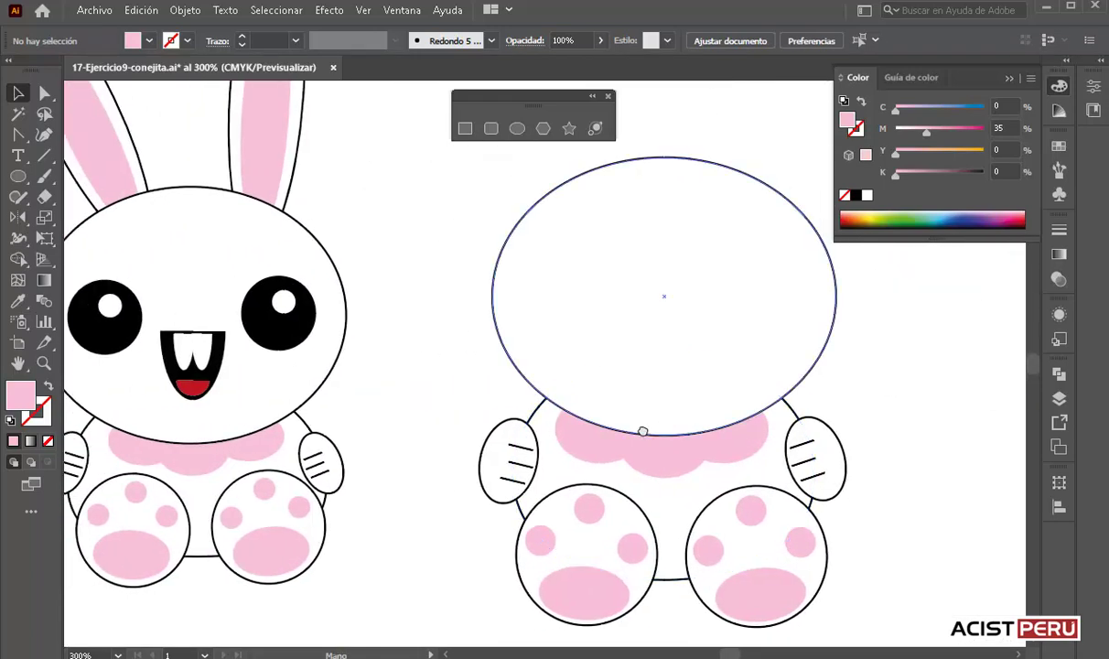
{"action": "left_click", "coordinate": [518, 130]}
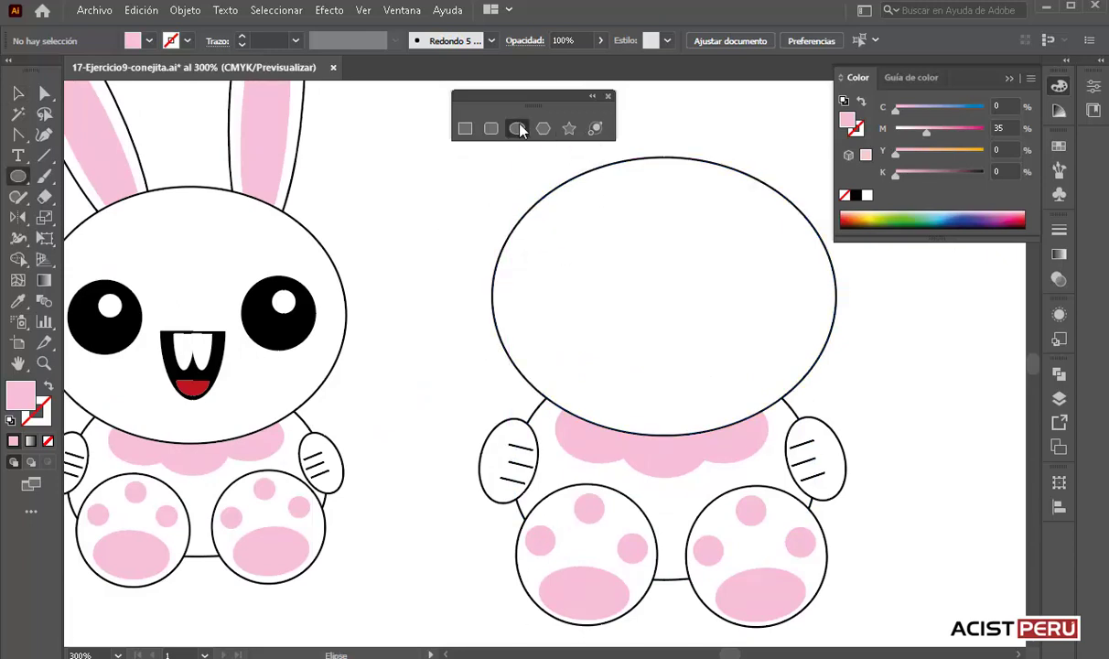
{"action": "left_click_drag", "start_coordinate": [387, 228], "coordinate": [481, 315]}
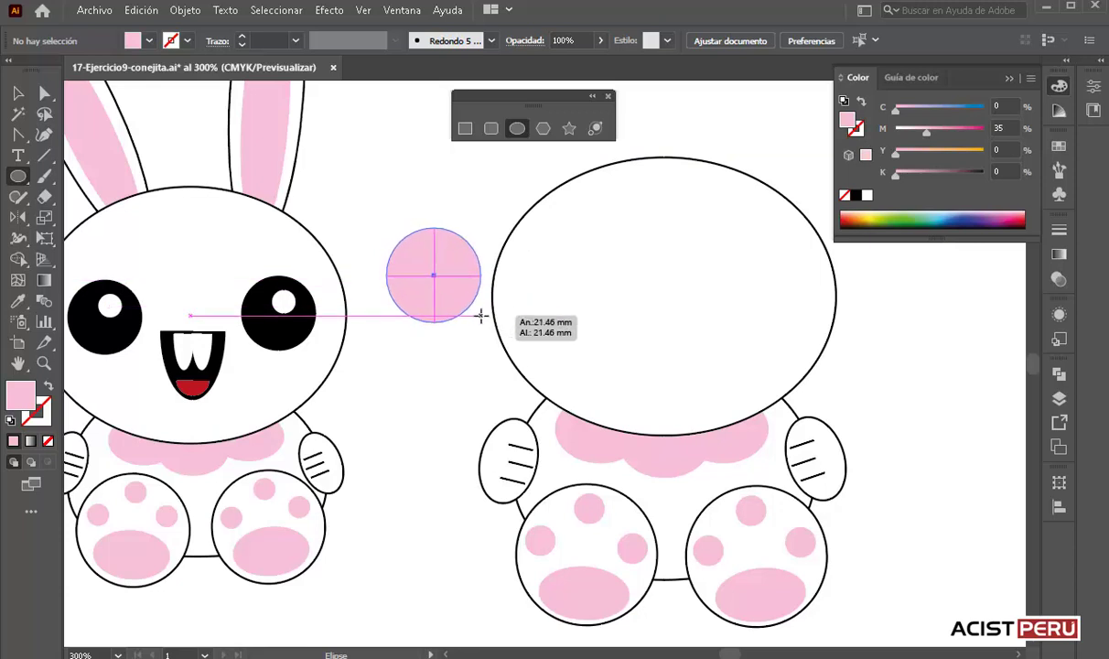
{"action": "left_click_drag", "start_coordinate": [482, 316], "coordinate": [477, 314]}
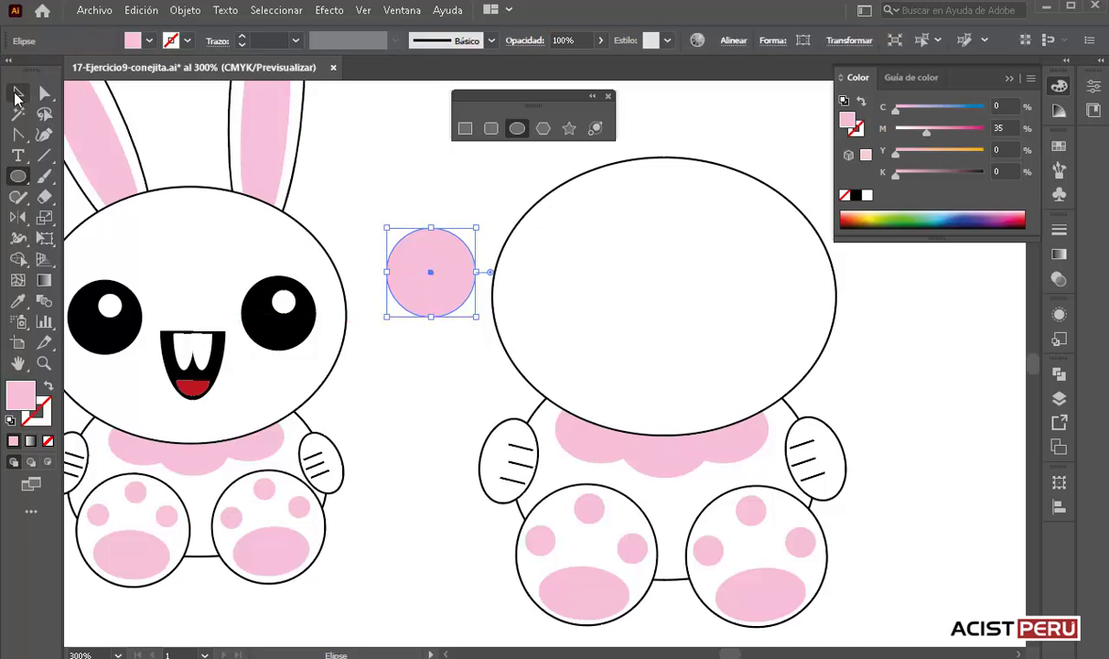
{"action": "left_click", "coordinate": [15, 94]}
{"action": "left_click", "coordinate": [149, 40]}
{"action": "left_click", "coordinate": [37, 69]}
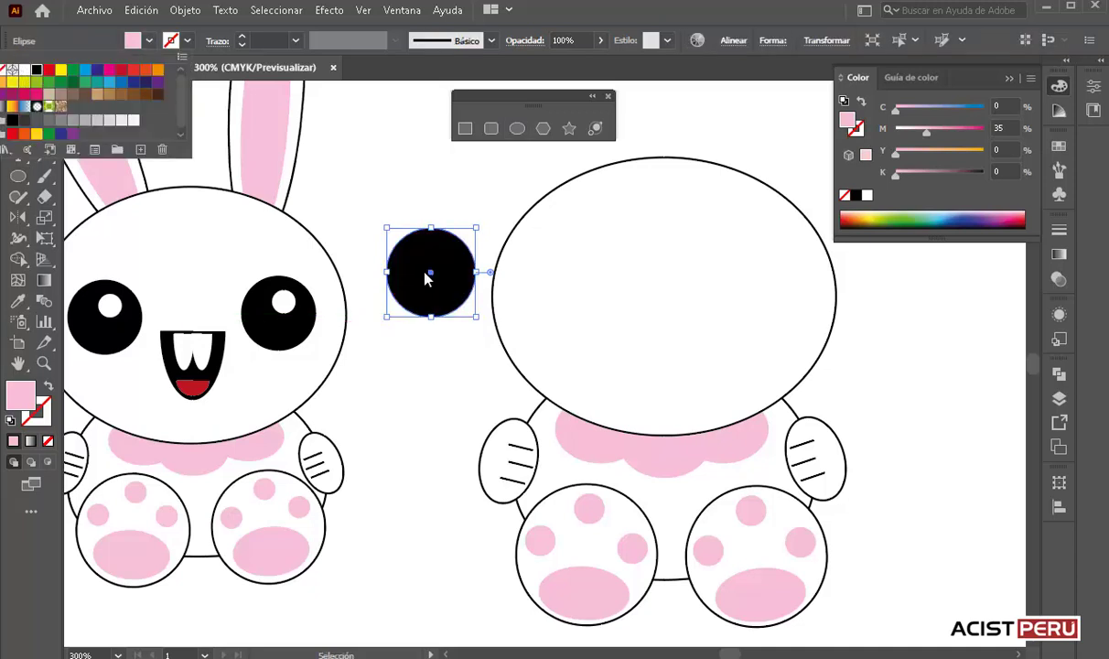
{"action": "left_click", "coordinate": [448, 268]}
Step: Add a small white highlight circle inside the black eye and select both circles
{"action": "key", "text": "a"}
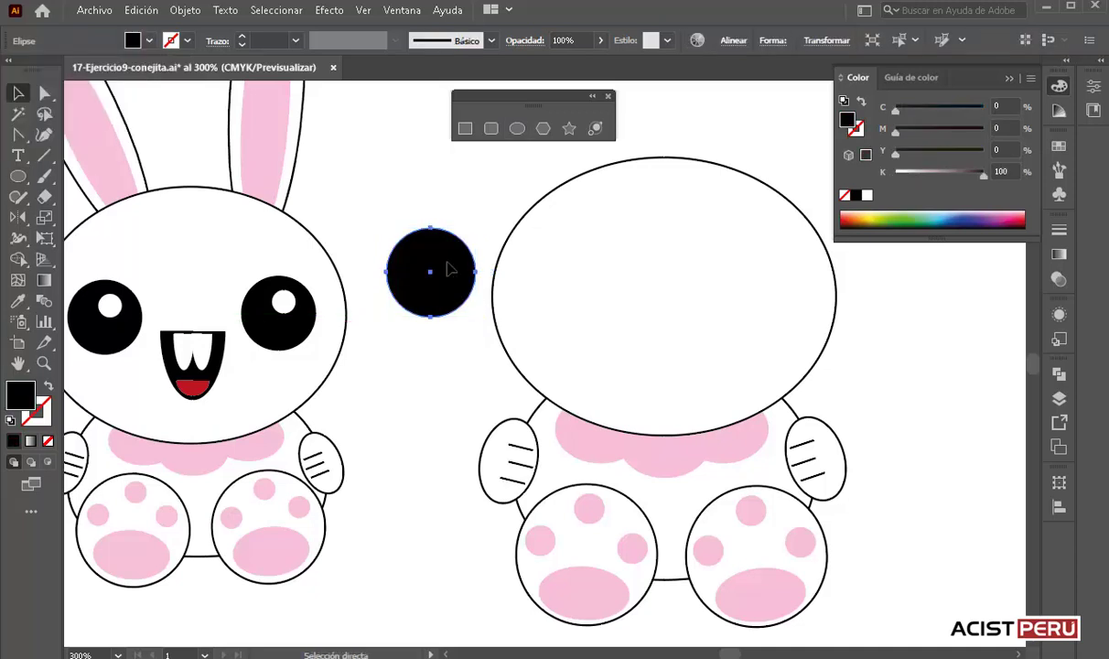
{"action": "key", "text": "v"}
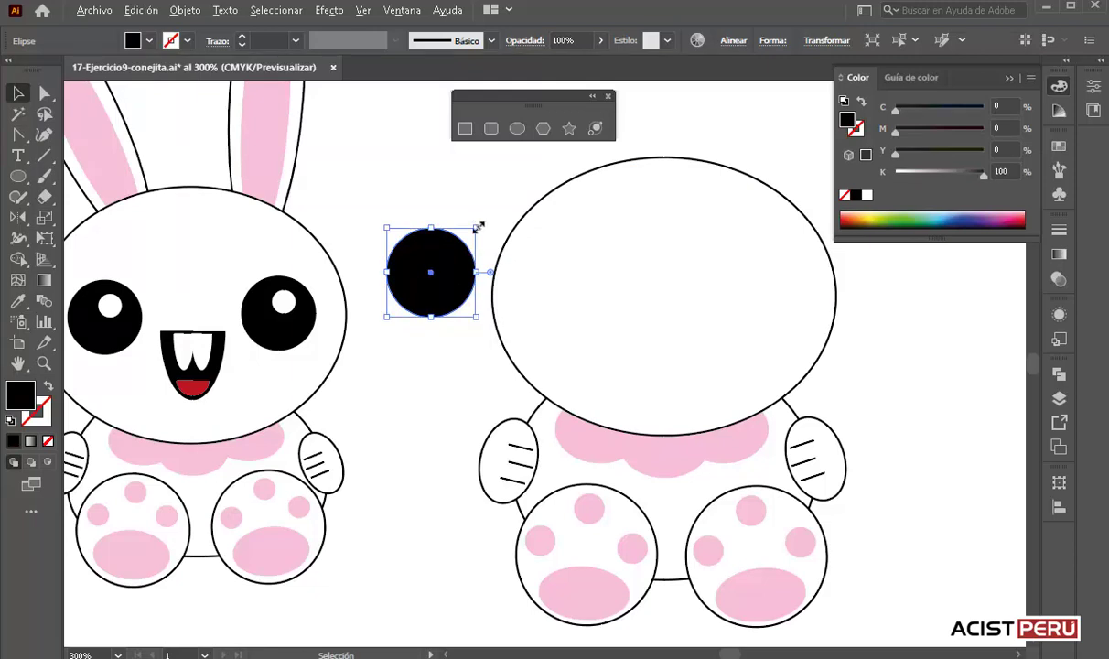
{"action": "left_click_drag", "start_coordinate": [477, 225], "coordinate": [444, 259]}
{"action": "left_click", "coordinate": [149, 41]}
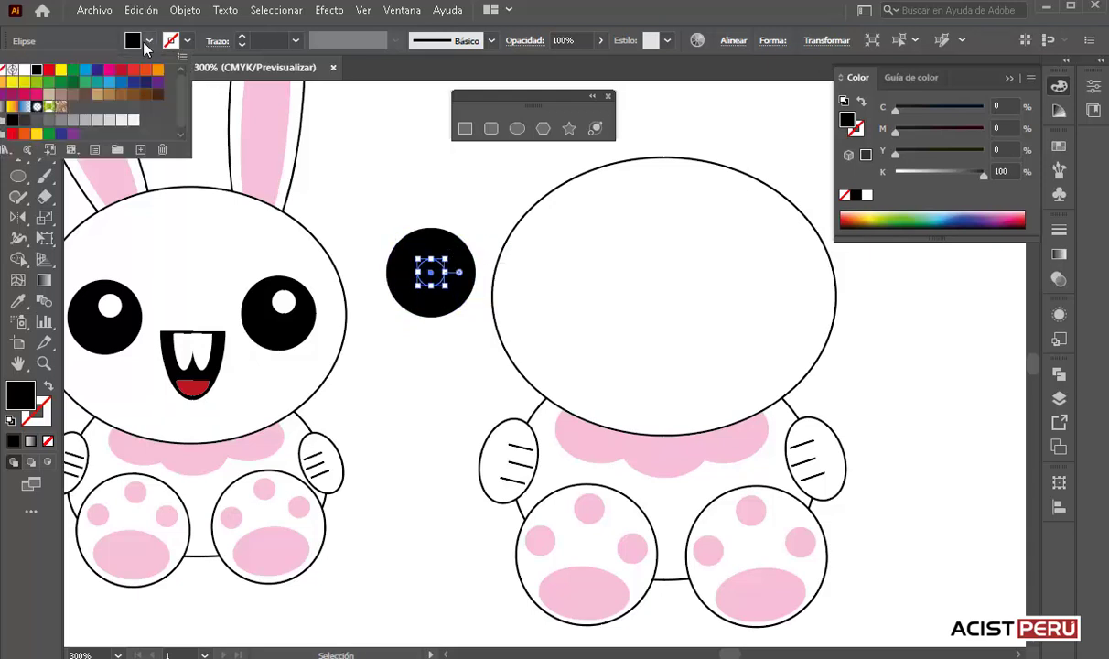
{"action": "left_click", "coordinate": [25, 70]}
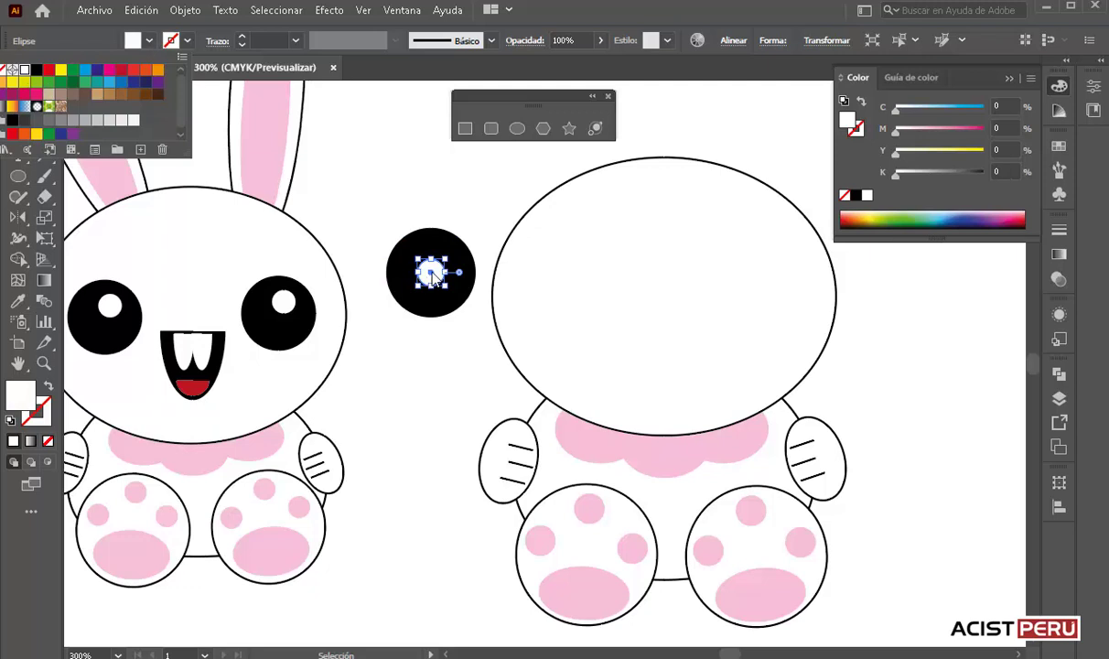
{"action": "left_click", "coordinate": [431, 272]}
{"action": "left_click_drag", "start_coordinate": [431, 273], "coordinate": [440, 262]}
{"action": "left_click", "coordinate": [403, 219]}
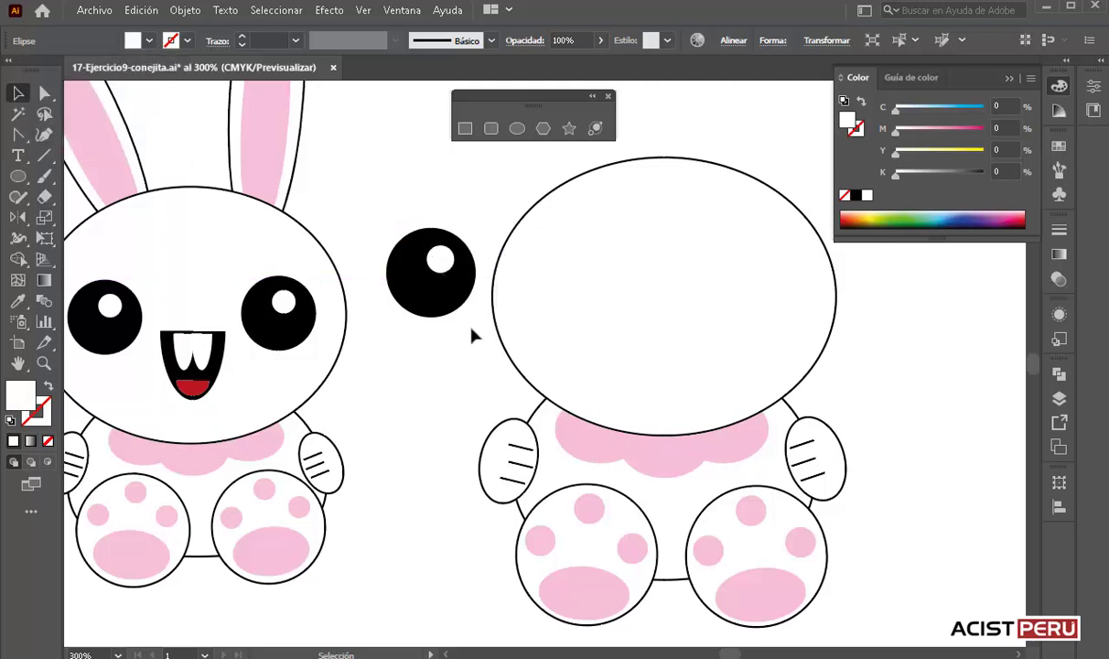
{"action": "left_click_drag", "start_coordinate": [396, 194], "coordinate": [477, 340]}
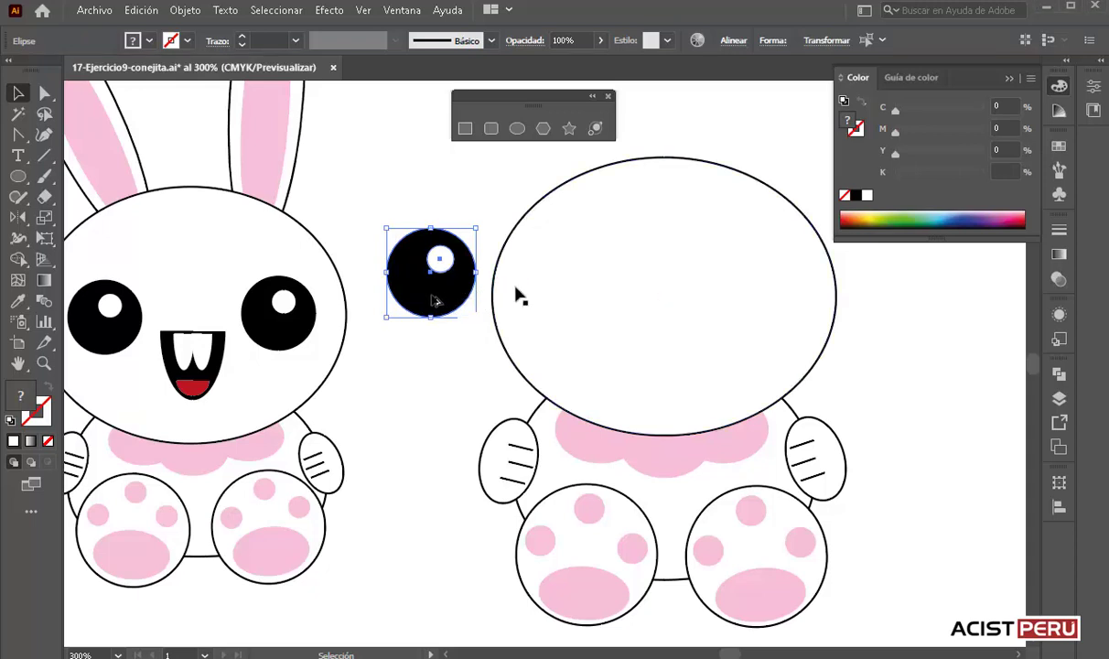
Step: Copy the eye into the head's right side, move the original to the left, and align both highlights
{"action": "mouse_move", "coordinate": [430, 291]}
{"action": "left_mouse_down"}
{"action": "mouse_move", "coordinate": [502, 309]}
{"action": "mouse_move", "coordinate": [745, 294]}
{"action": "mouse_move", "coordinate": [764, 330]}
{"action": "left_mouse_up"}
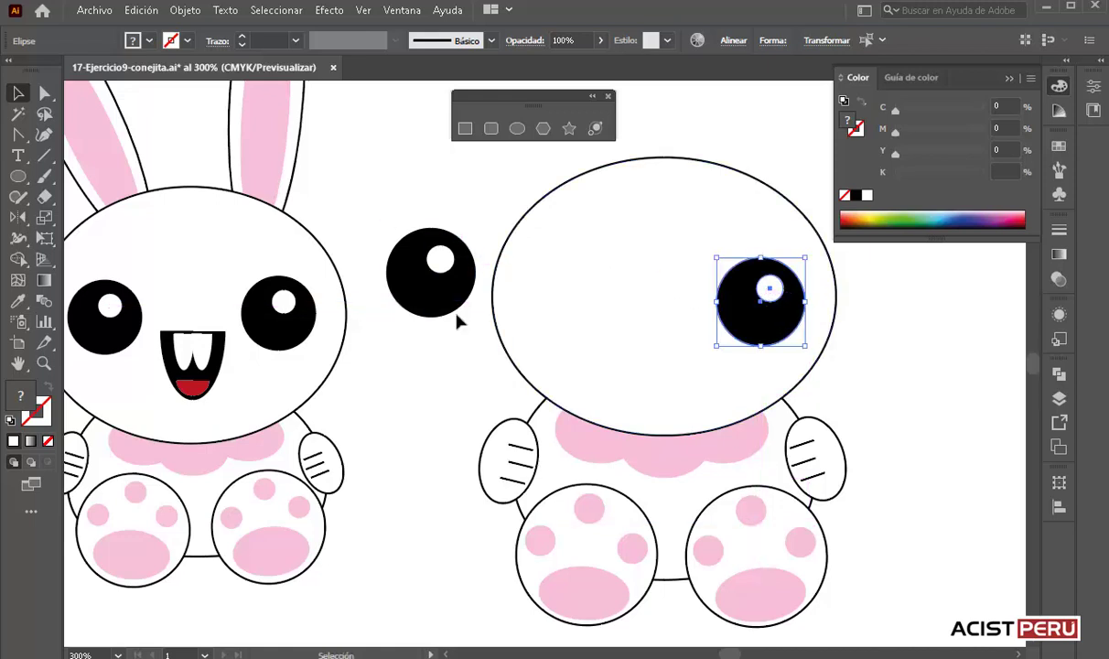
{"action": "left_click", "coordinate": [431, 294]}
{"action": "mouse_move", "coordinate": [428, 293]}
{"action": "left_mouse_down"}
{"action": "mouse_move", "coordinate": [499, 280]}
{"action": "mouse_move", "coordinate": [569, 326]}
{"action": "left_mouse_up"}
{"action": "left_click", "coordinate": [769, 291]}
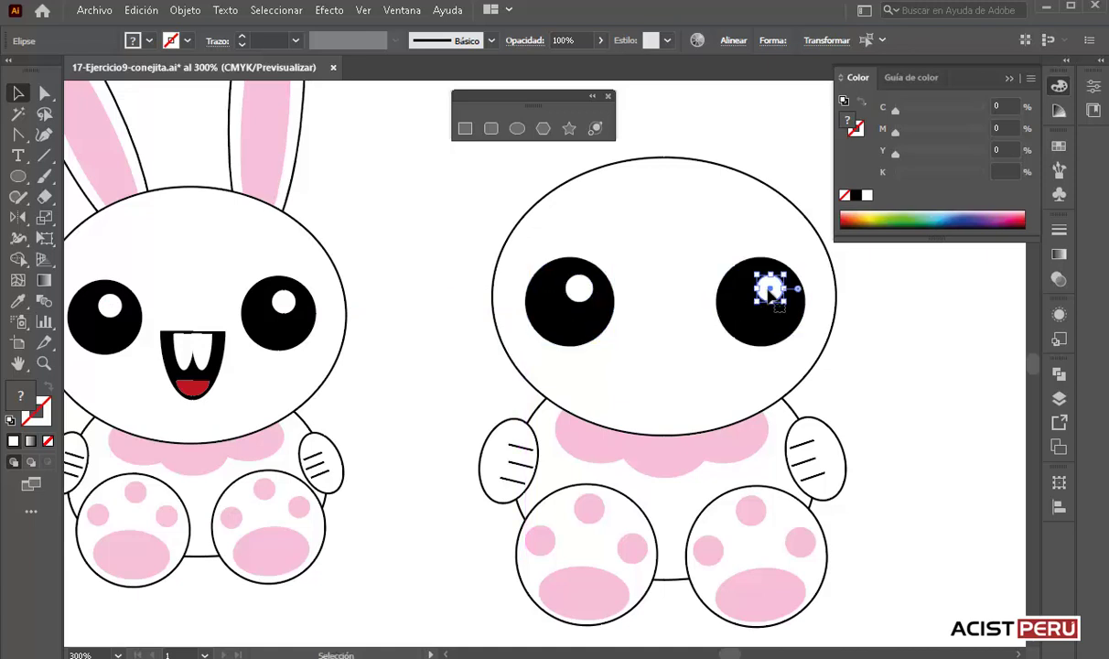
{"action": "left_click_drag", "start_coordinate": [770, 291], "coordinate": [760, 291]}
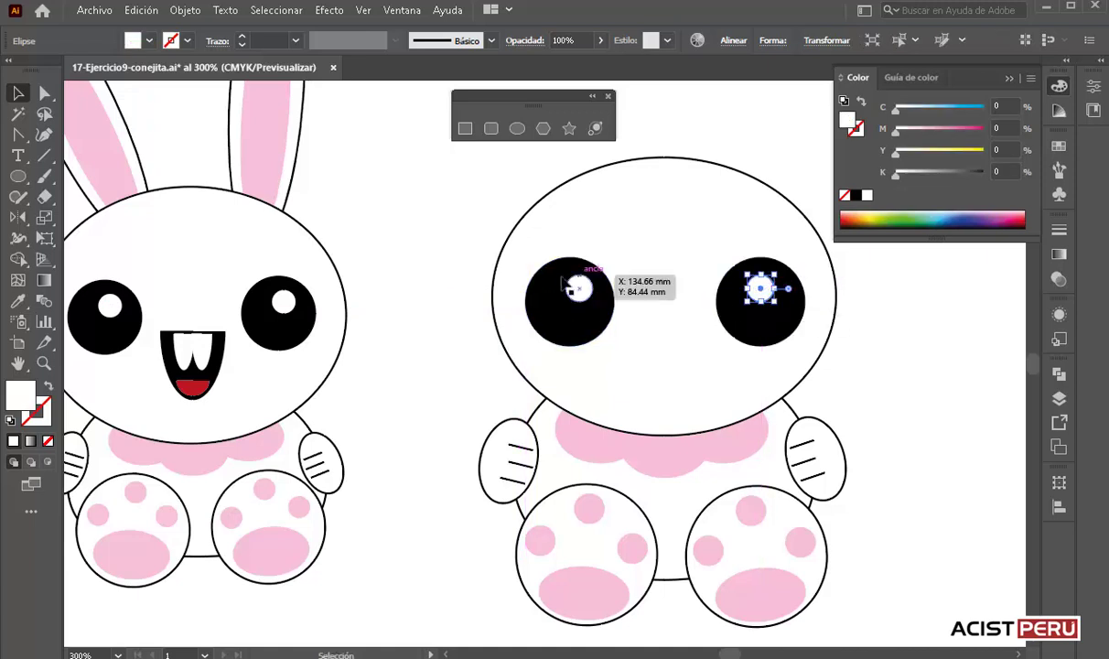
{"action": "left_click_drag", "start_coordinate": [567, 285], "coordinate": [573, 287]}
{"action": "left_click", "coordinate": [858, 346]}
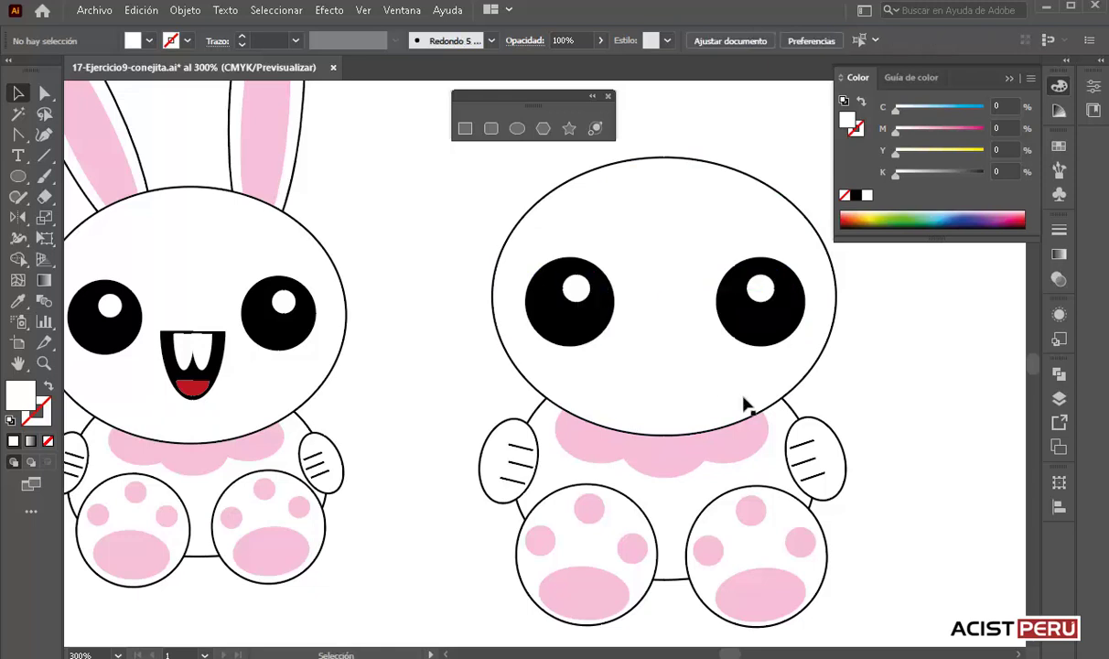
{"action": "mouse_move", "coordinate": [719, 400]}
{"action": "left_mouse_down"}
{"action": "mouse_move", "coordinate": [670, 393]}
{"action": "mouse_move", "coordinate": [695, 408]}
{"action": "left_mouse_up"}
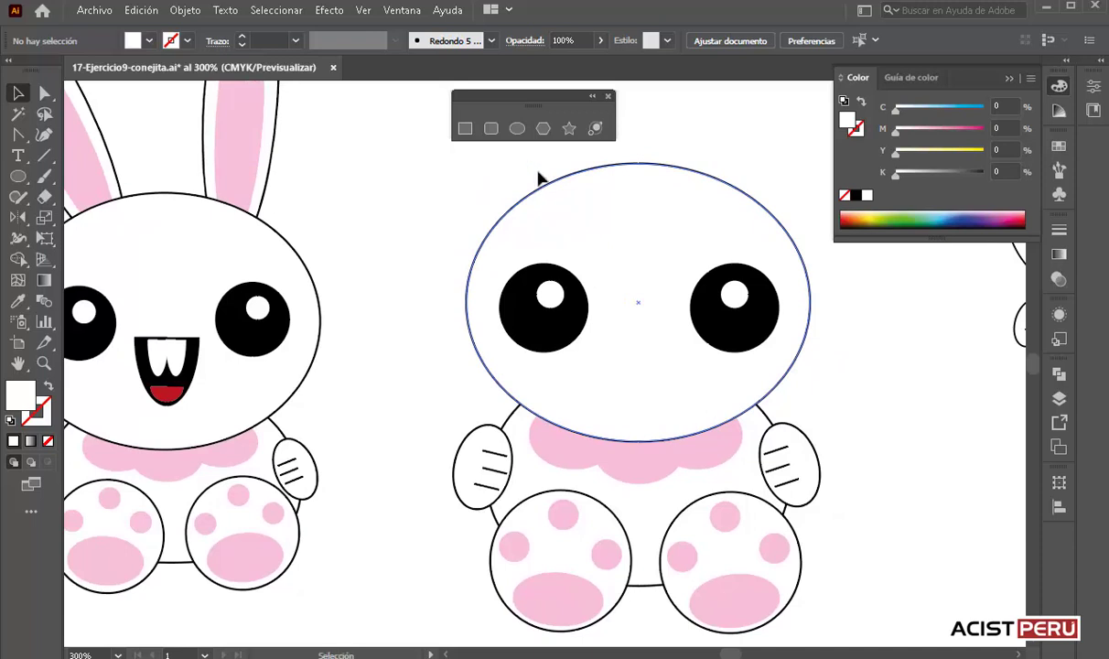
Step: Draw a tall ellipse between the eyes down to the head's bottom and fill it black
{"action": "left_click", "coordinate": [517, 129]}
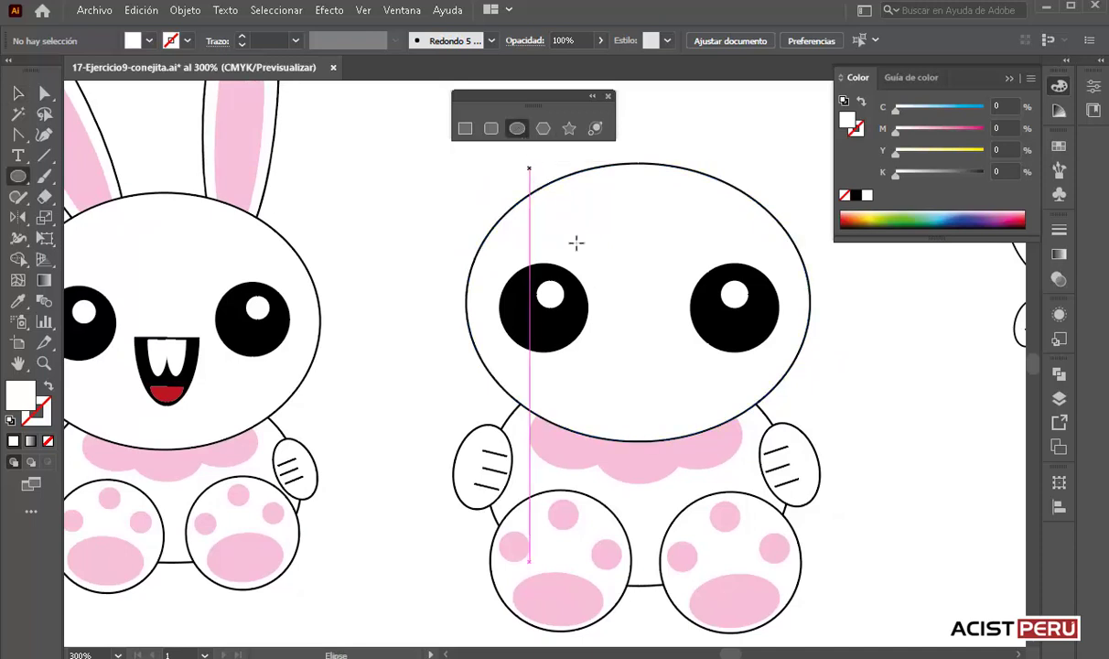
{"action": "left_click_drag", "start_coordinate": [601, 222], "coordinate": [681, 413]}
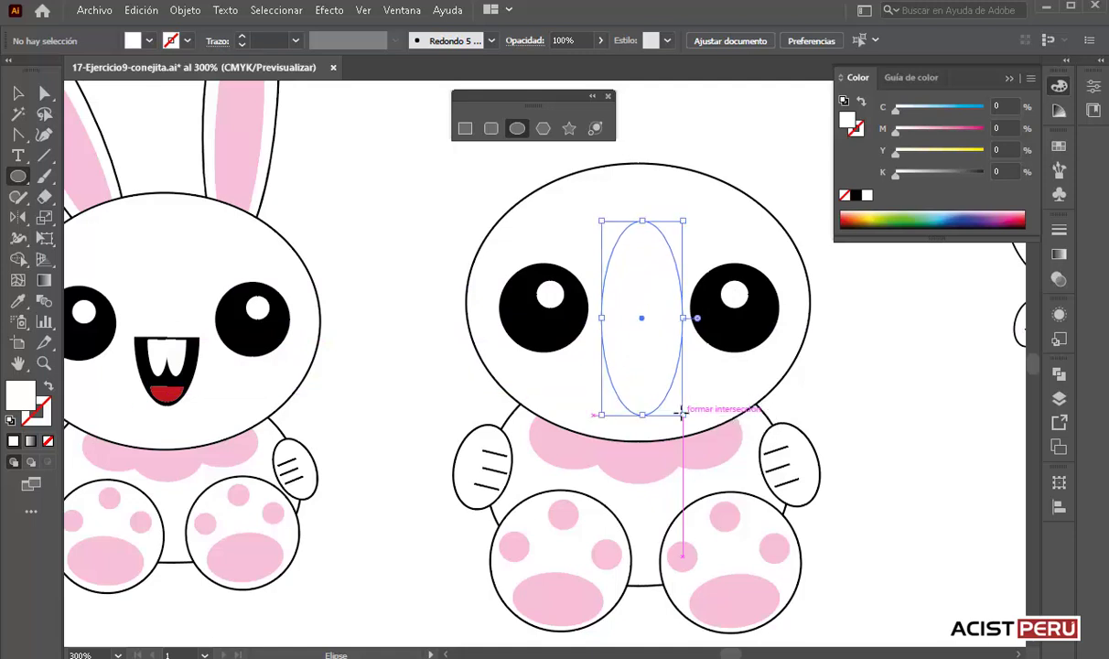
{"action": "left_click", "coordinate": [32, 93]}
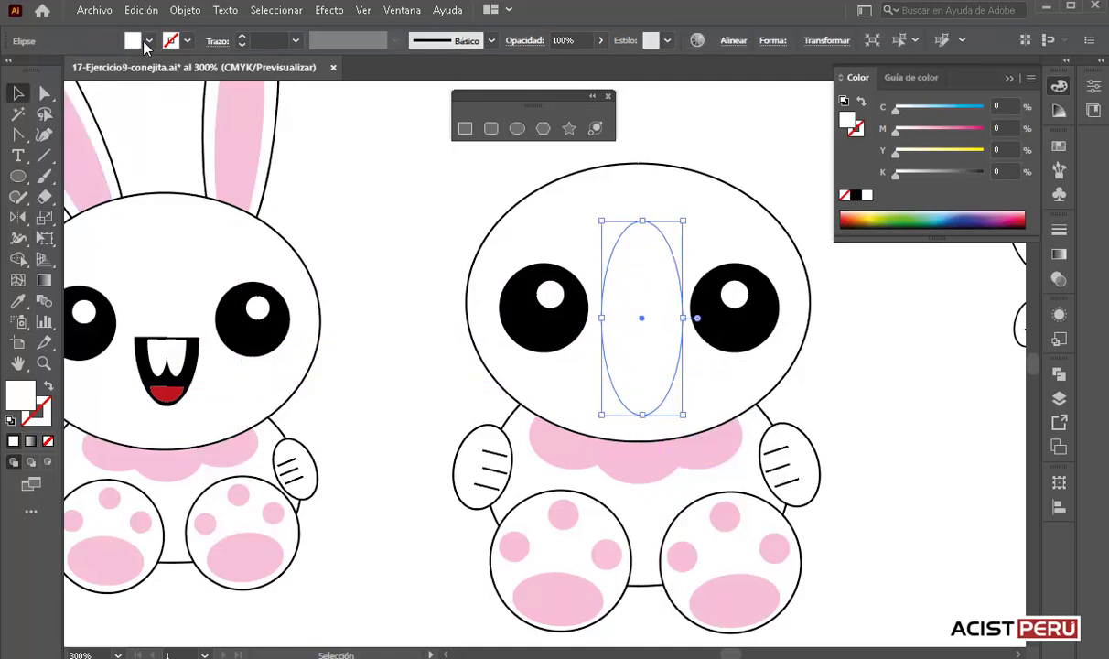
{"action": "left_click", "coordinate": [146, 41]}
{"action": "left_click", "coordinate": [40, 73]}
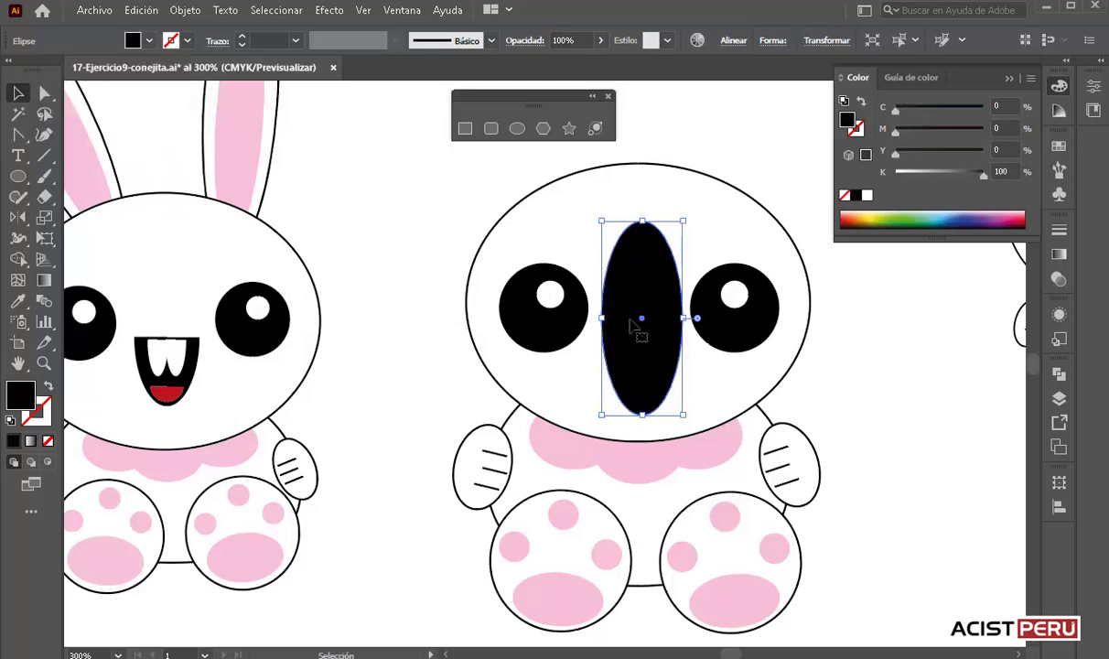
{"action": "left_click", "coordinate": [400, 11]}
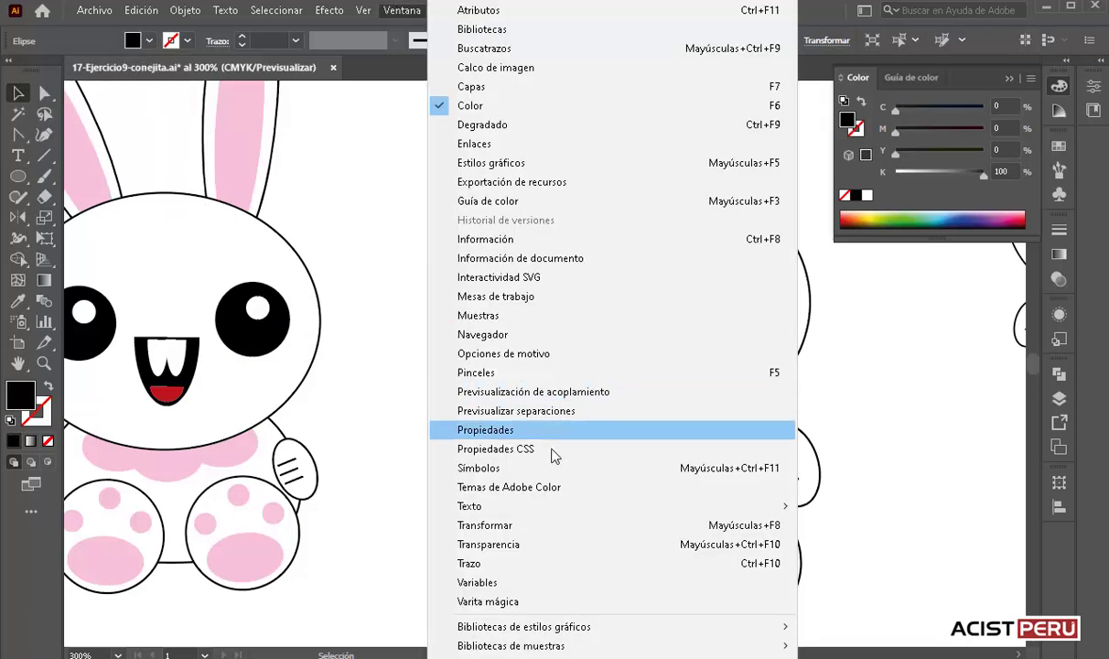
Step: Set the black ellipse's pie start angle to 180° so only its lower half remains
{"action": "left_click", "coordinate": [503, 524]}
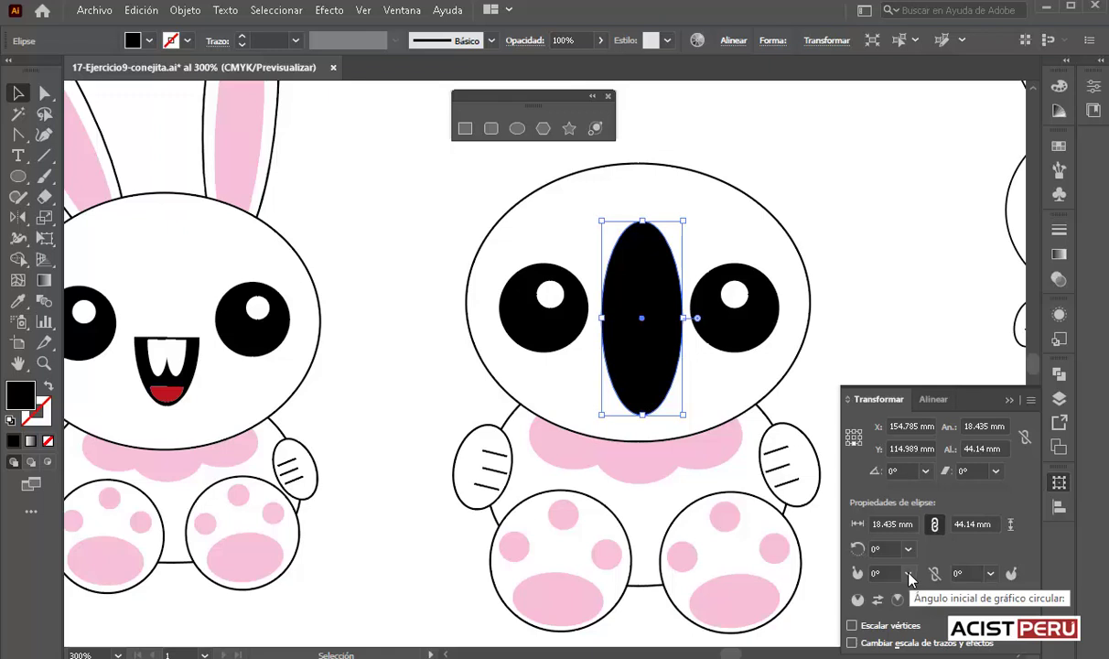
{"action": "left_click", "coordinate": [908, 574]}
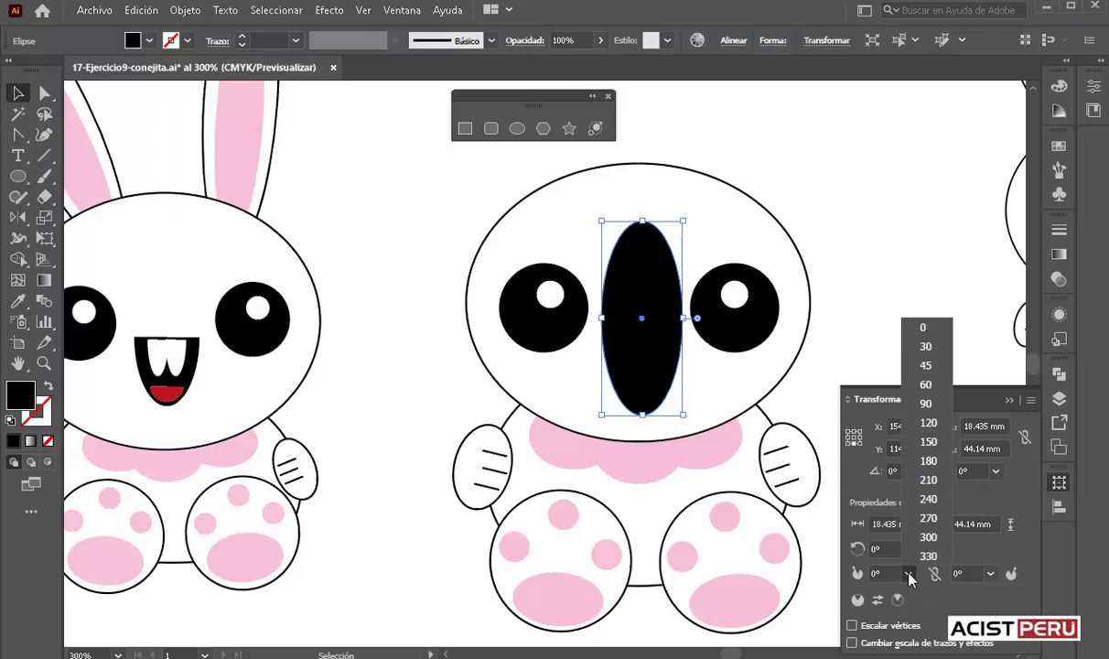
{"action": "left_click", "coordinate": [927, 461]}
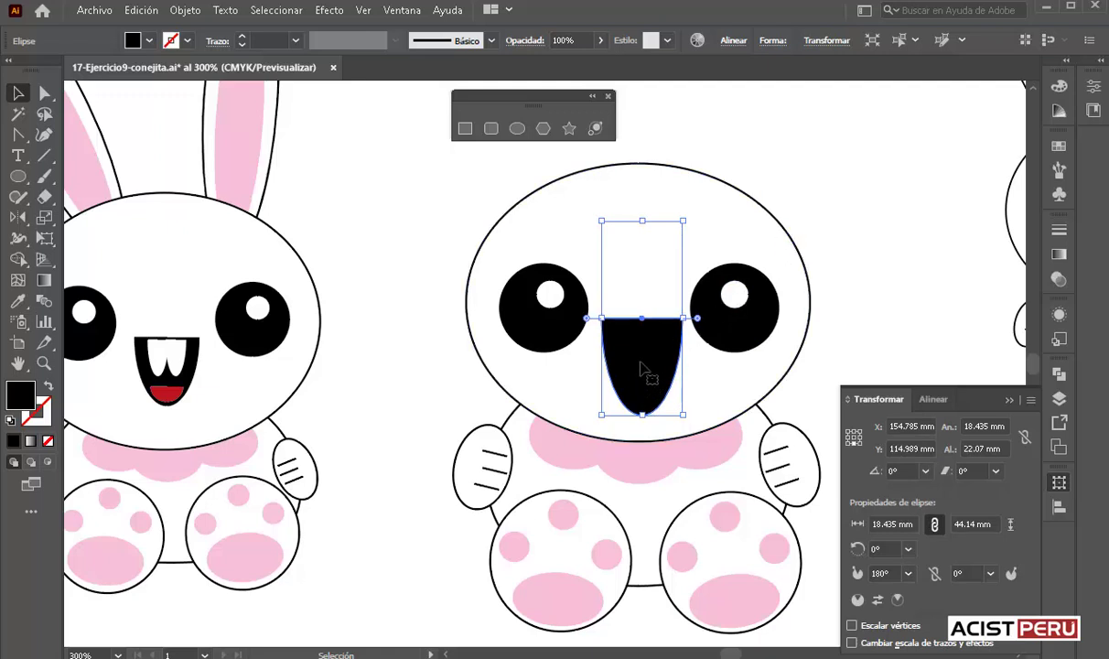
{"action": "key", "text": "a"}
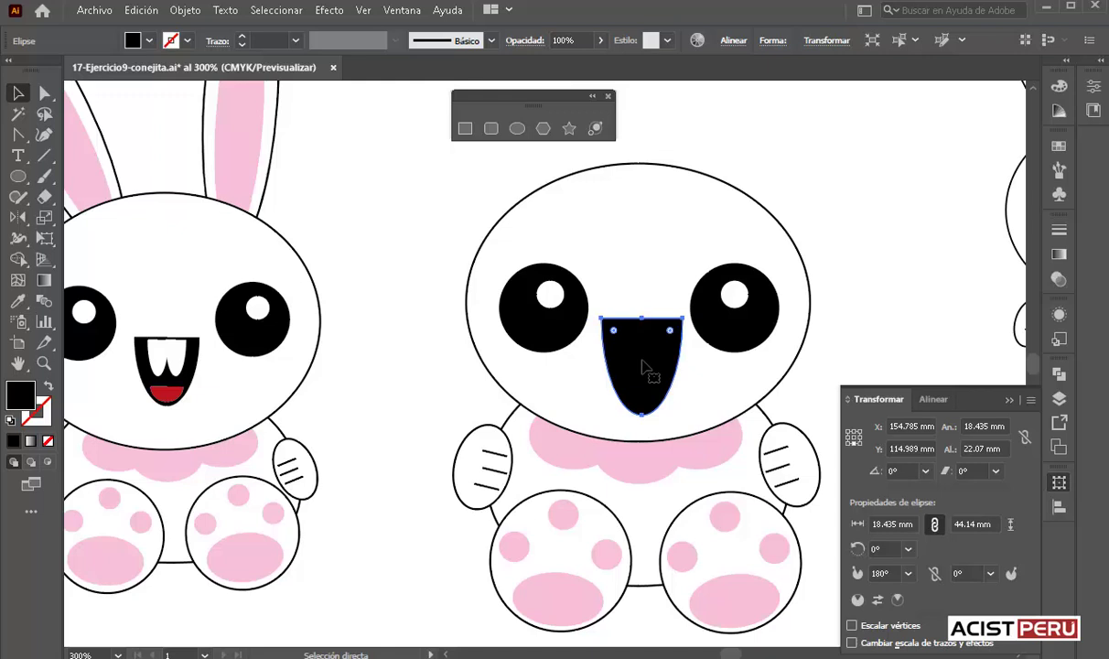
{"action": "key", "text": "v"}
{"action": "left_click", "coordinate": [686, 223], "text": "shift"}
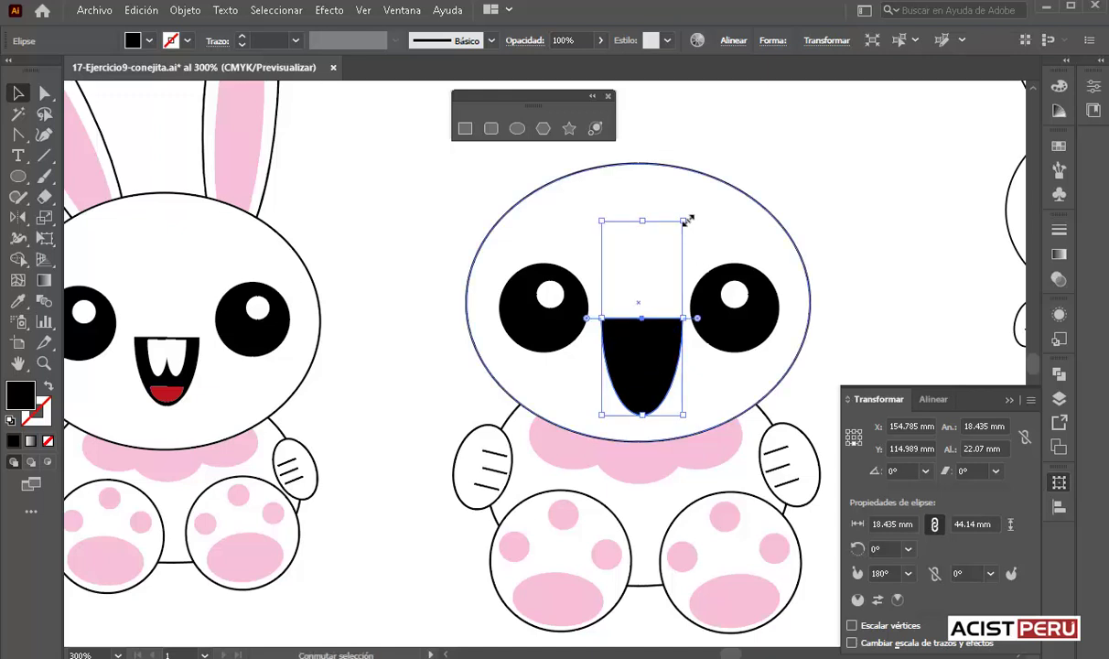
Step: Make two narrow white teeth from a scaled mouth copy, plus a spare copy left of the mouth
{"action": "left_click_drag", "start_coordinate": [687, 220], "coordinate": [673, 263]}
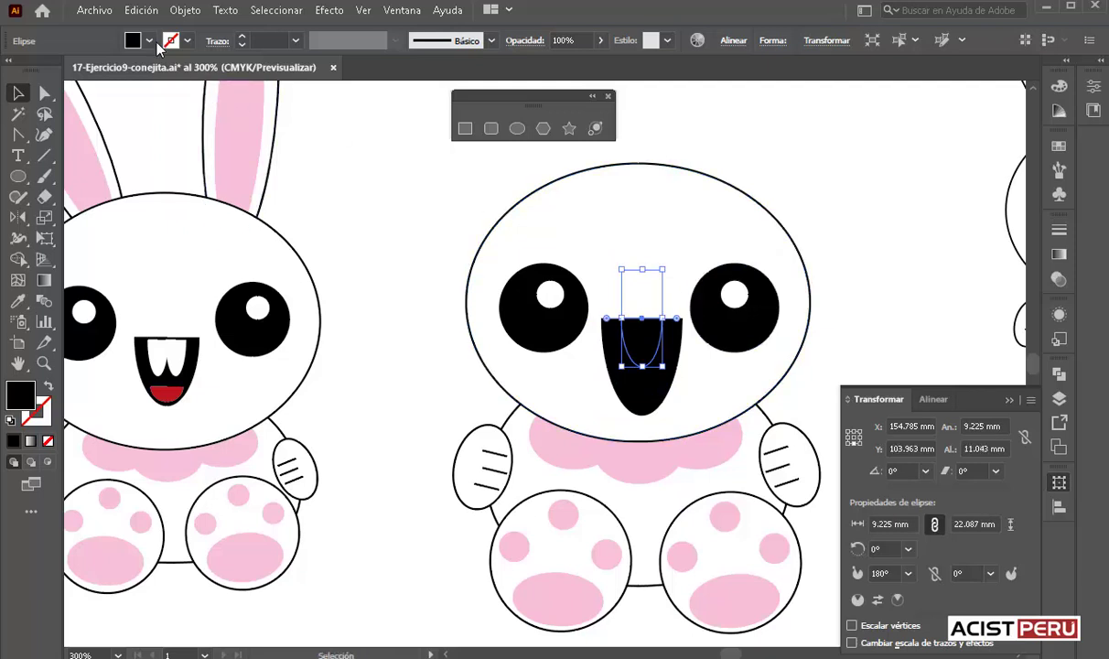
{"action": "left_click", "coordinate": [149, 40]}
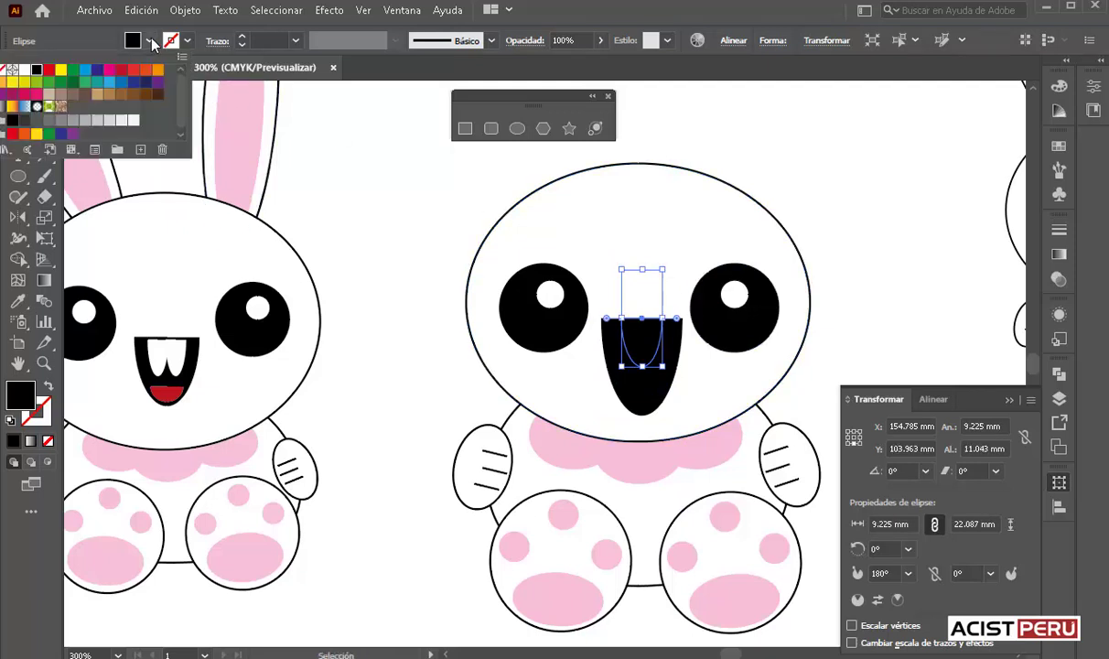
{"action": "left_click", "coordinate": [25, 70]}
{"action": "left_click_drag", "start_coordinate": [665, 322], "coordinate": [627, 341]}
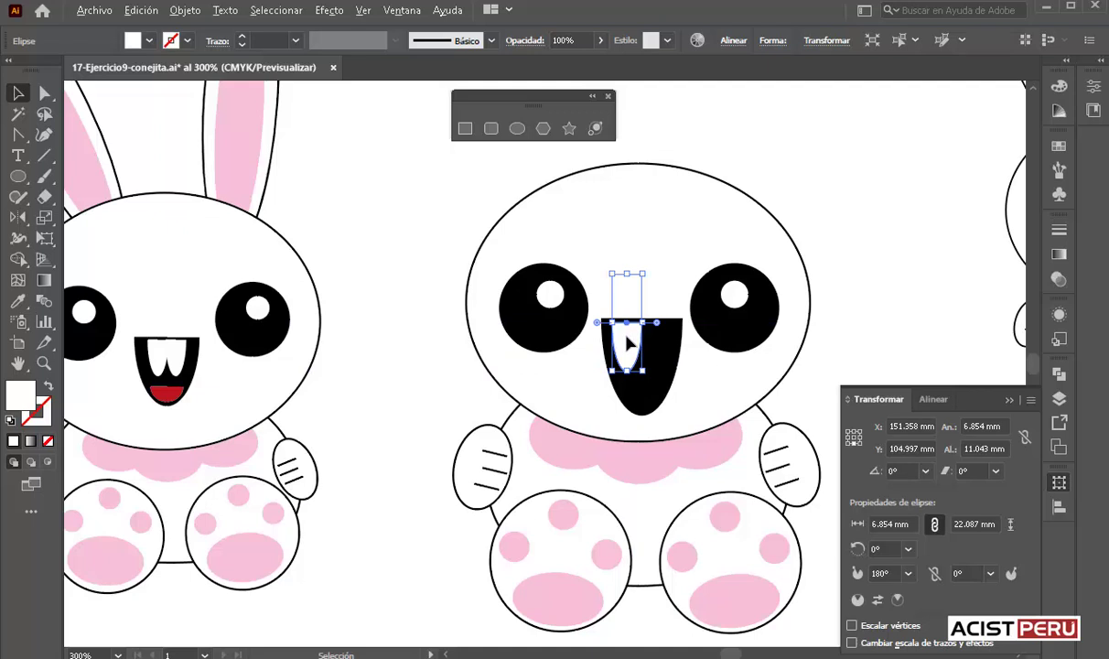
{"action": "mouse_move", "coordinate": [626, 343]}
{"action": "left_mouse_down"}
{"action": "mouse_move", "coordinate": [652, 341]}
{"action": "mouse_move", "coordinate": [629, 343]}
{"action": "left_mouse_up"}
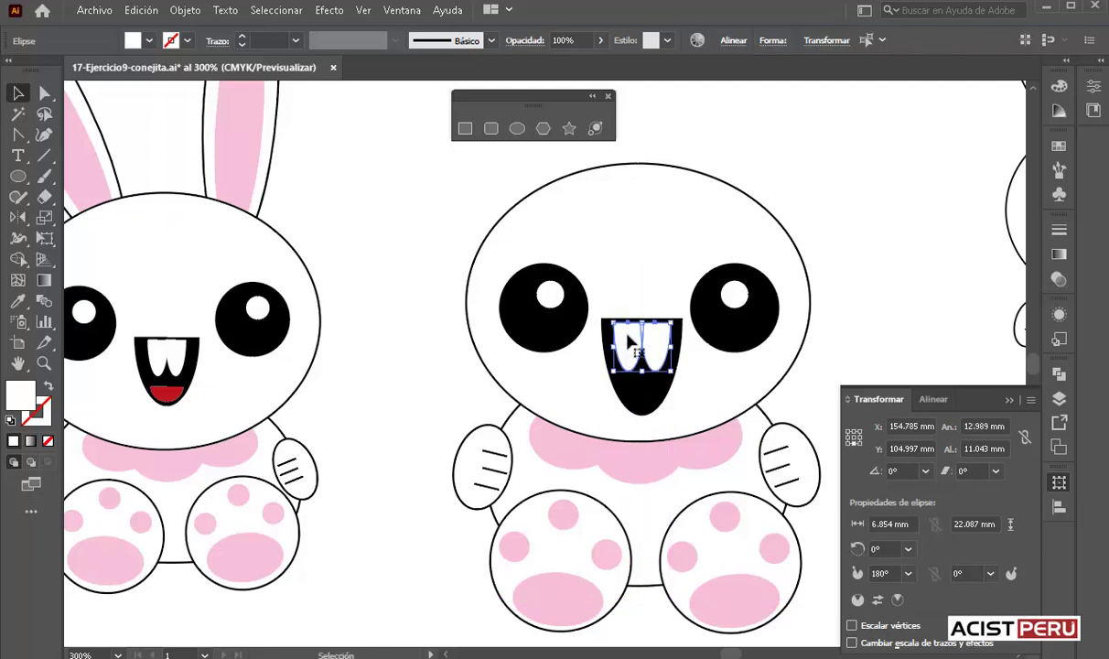
{"action": "left_click", "coordinate": [691, 183]}
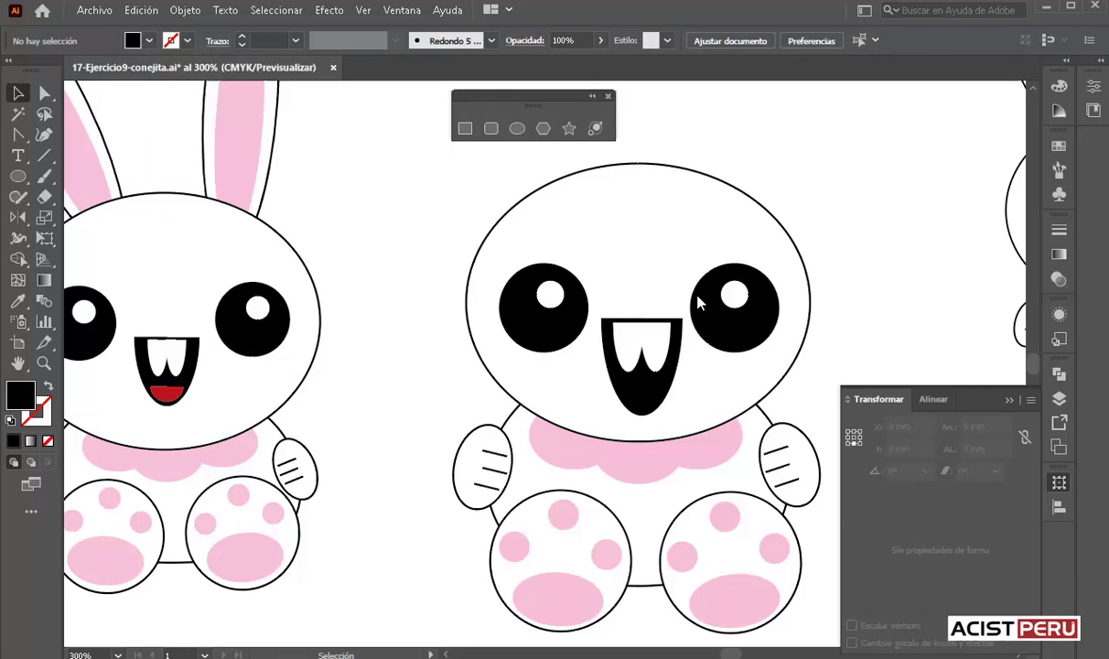
{"action": "left_click", "coordinate": [629, 338]}
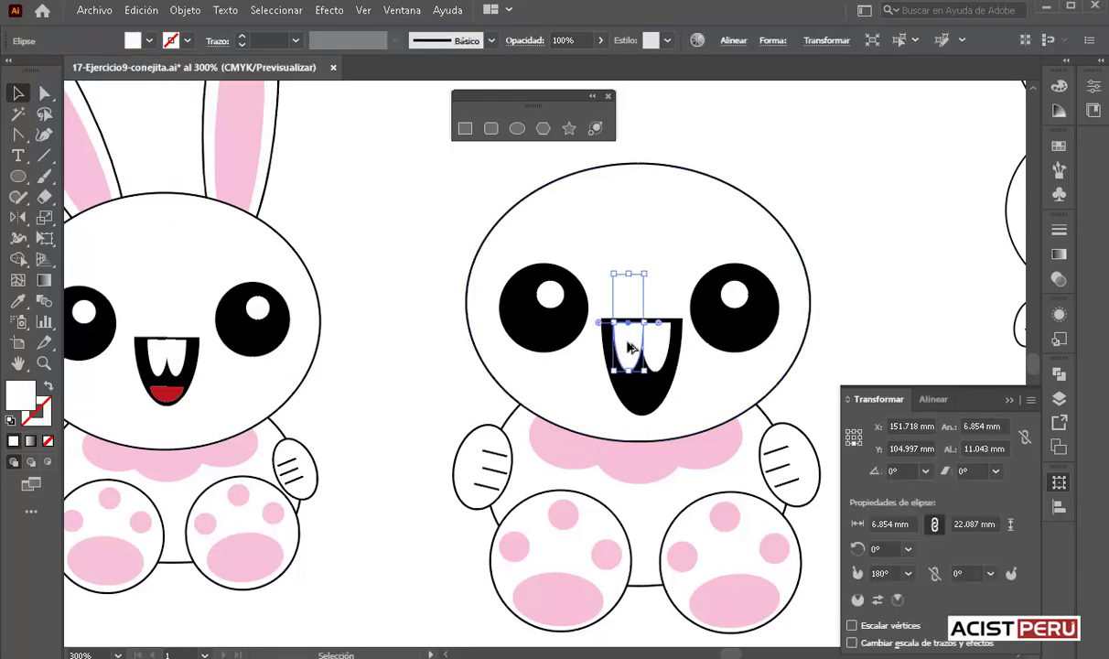
{"action": "left_click_drag", "start_coordinate": [630, 348], "coordinate": [587, 382]}
Step: Fill the spare copy red, shorten it to about 10.05 mm, and set it in the mouth's bottom
{"action": "left_click", "coordinate": [149, 40]}
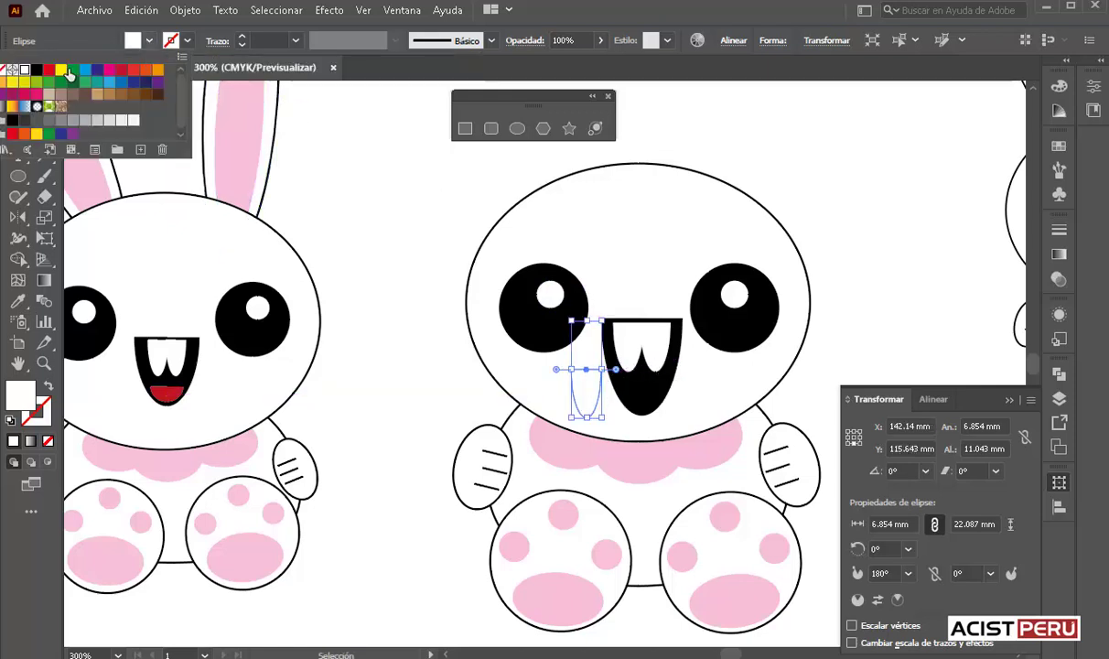
{"action": "left_click", "coordinate": [48, 70]}
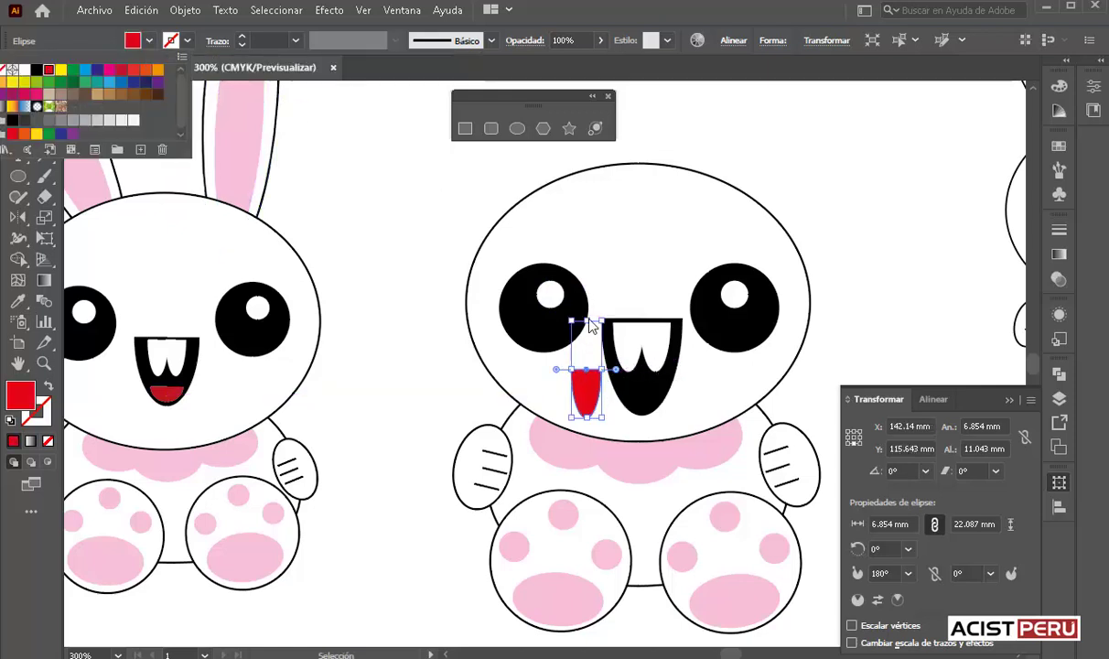
{"action": "mouse_move", "coordinate": [585, 322]}
{"action": "left_mouse_down"}
{"action": "mouse_move", "coordinate": [589, 394]}
{"action": "mouse_move", "coordinate": [644, 396]}
{"action": "left_mouse_up"}
{"action": "mouse_move", "coordinate": [623, 358]}
{"action": "left_mouse_down"}
{"action": "mouse_move", "coordinate": [673, 383]}
{"action": "mouse_move", "coordinate": [642, 393]}
{"action": "left_mouse_up"}
{"action": "left_click", "coordinate": [784, 181]}
{"action": "key", "text": "ctrl+minus"}
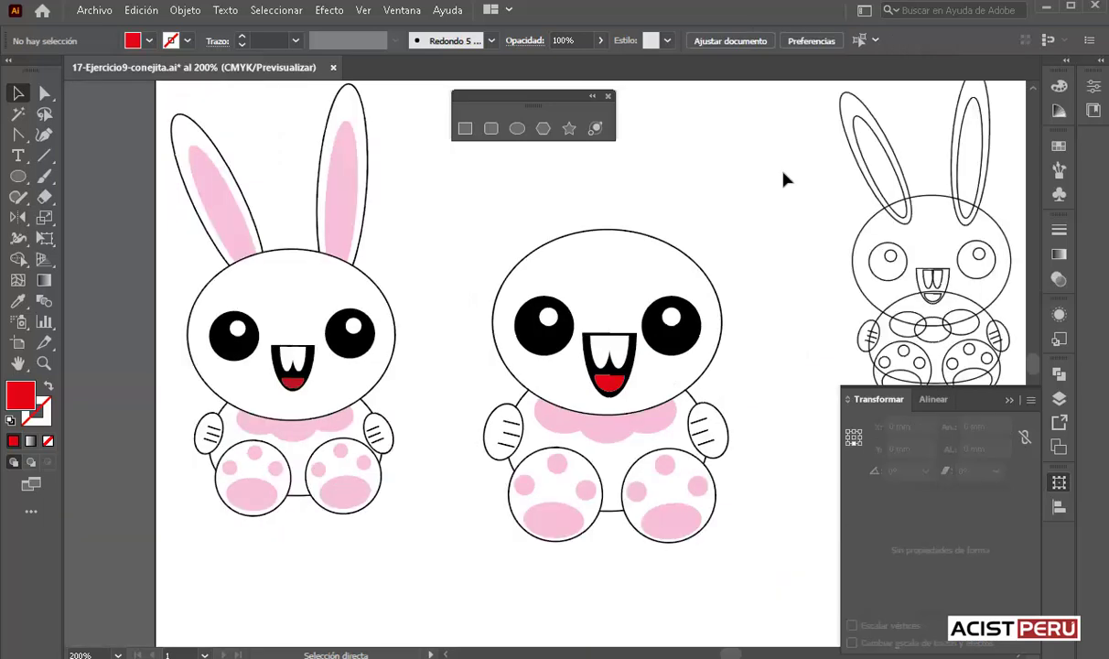
{"action": "key", "text": "ctrl+minus"}
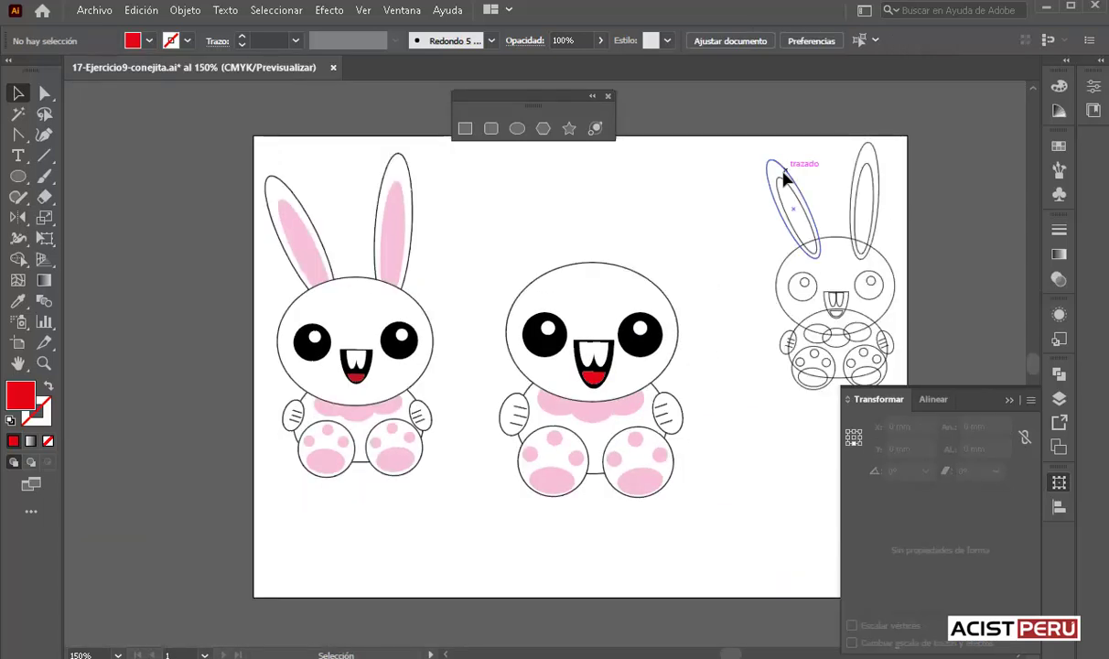
Step: Draw a tall white, black-outlined ear ellipse and add an inner copy of about 20 × 77 mm
{"action": "left_click", "coordinate": [517, 129]}
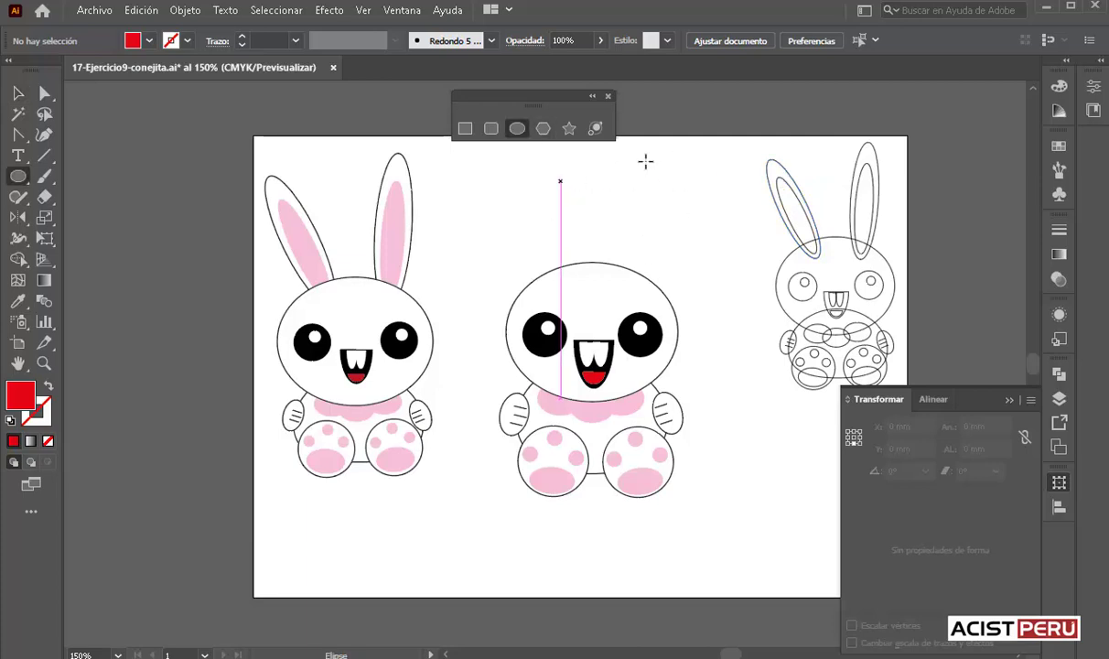
{"action": "left_click_drag", "start_coordinate": [652, 153], "coordinate": [708, 367]}
{"action": "key", "text": "v"}
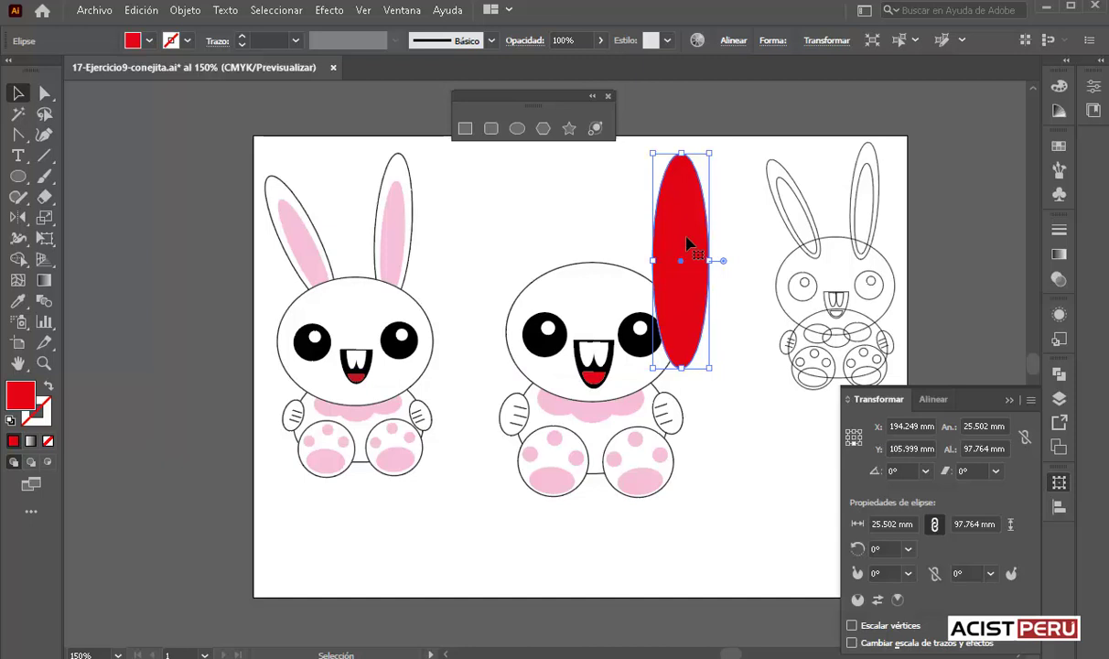
{"action": "key", "text": "d"}
{"action": "key", "text": "a"}
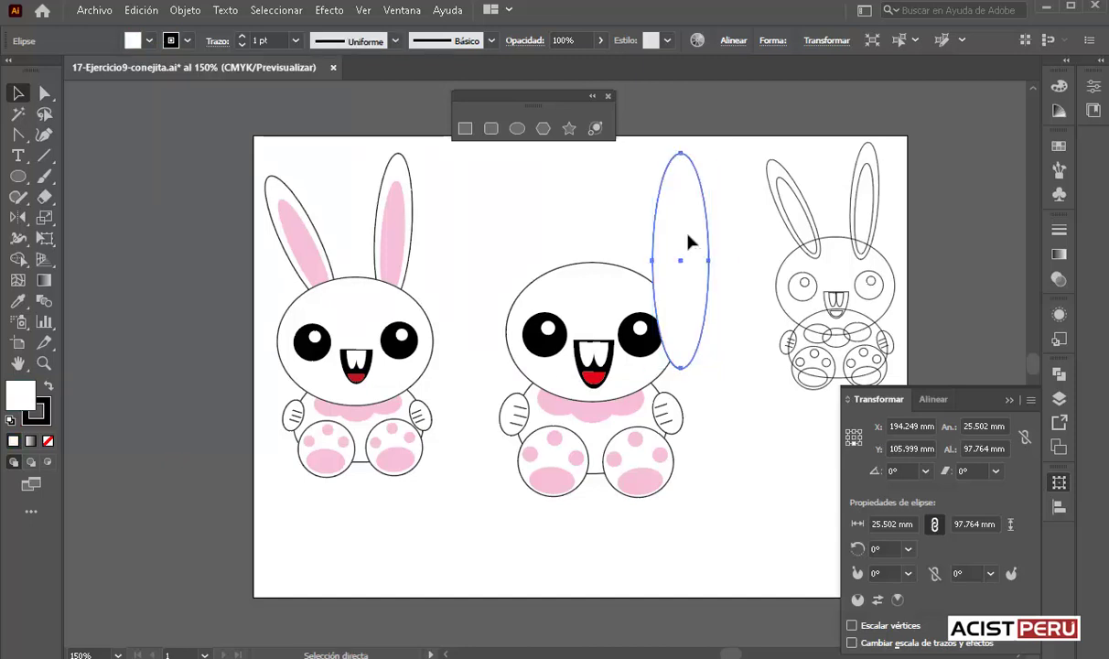
{"action": "key", "text": "v"}
{"action": "key", "text": "a"}
{"action": "key", "text": "v"}
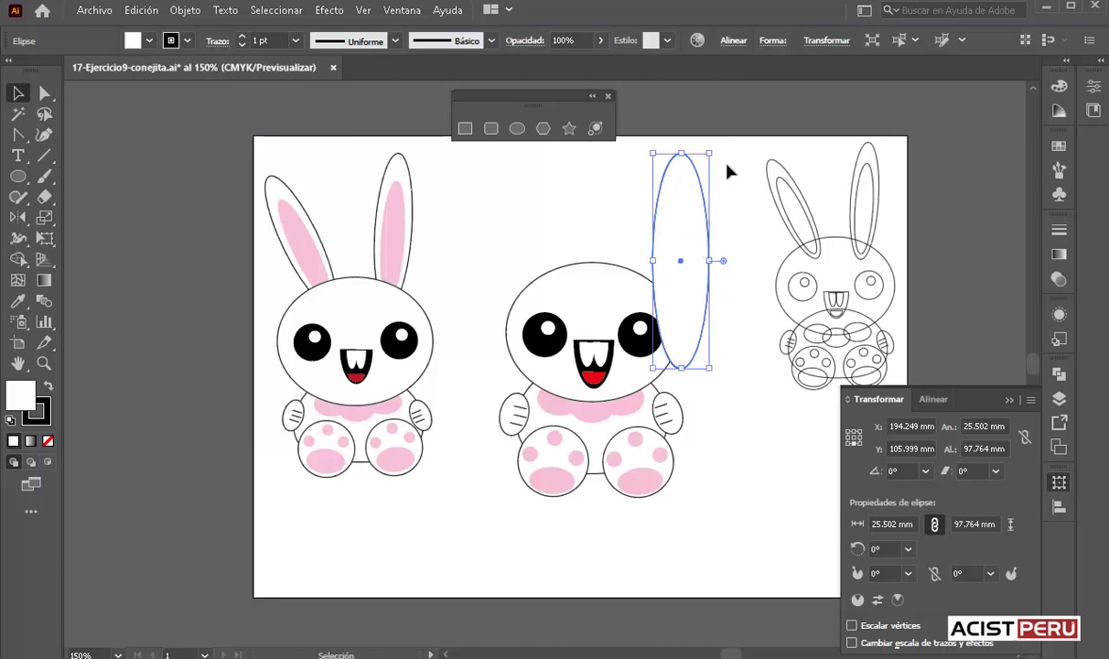
{"action": "left_click_drag", "start_coordinate": [709, 154], "coordinate": [701, 167]}
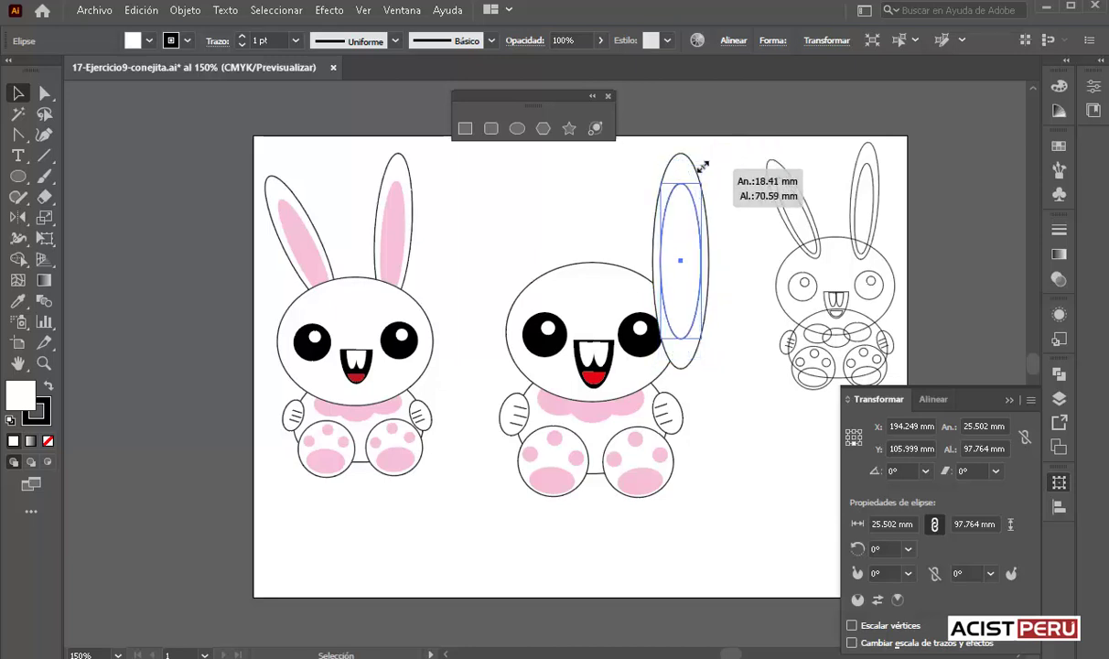
{"action": "left_click_drag", "start_coordinate": [702, 167], "coordinate": [704, 168]}
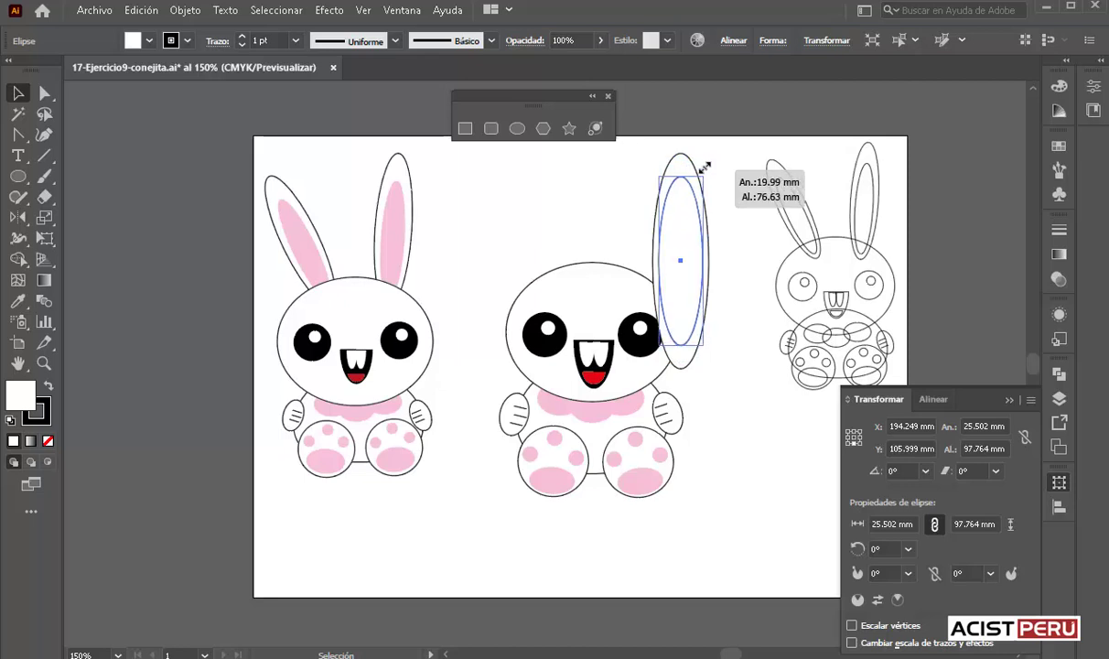
{"action": "left_click_drag", "start_coordinate": [680, 219], "coordinate": [684, 243]}
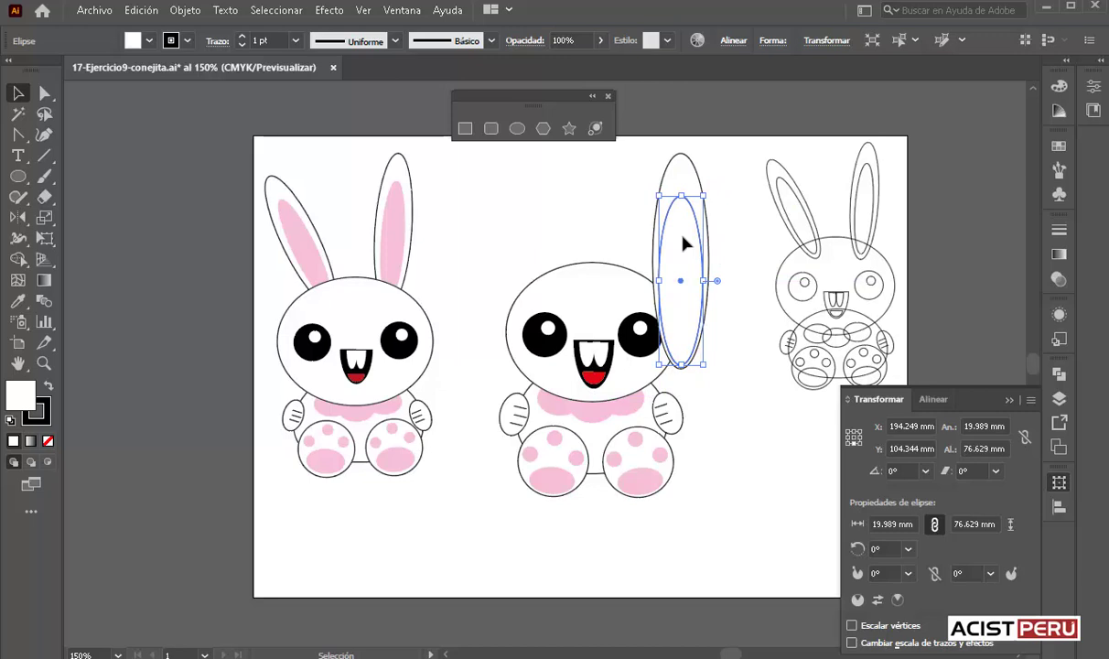
Step: Give the inner ellipse a magenta fill with no stroke, lightened to M 35
{"action": "left_click", "coordinate": [146, 41]}
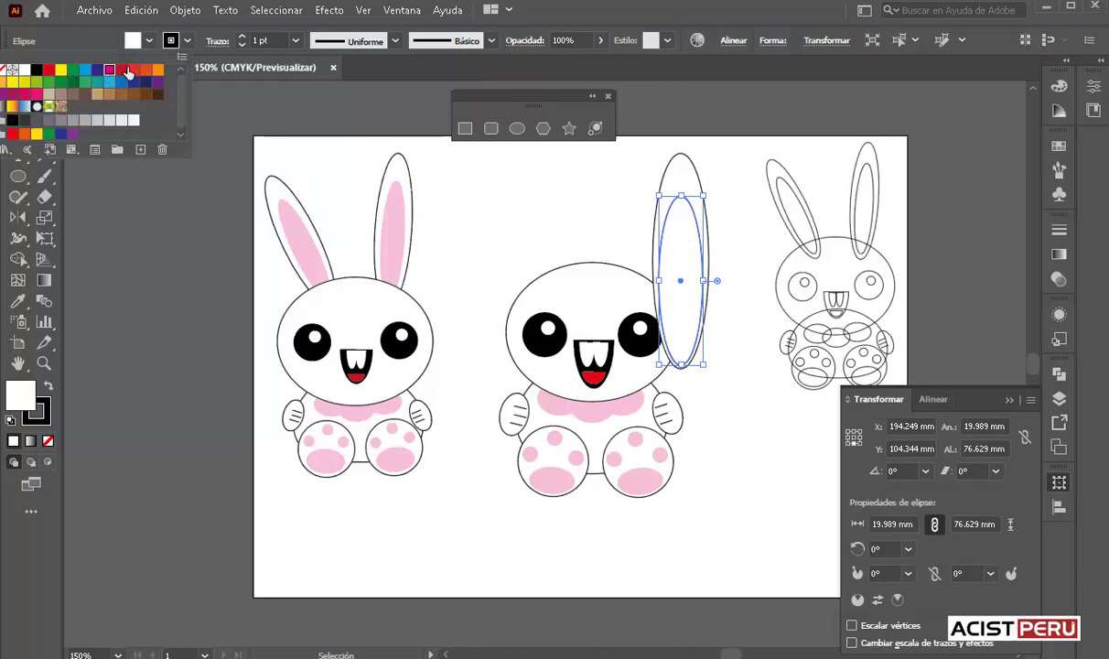
{"action": "left_click", "coordinate": [111, 75]}
{"action": "left_click", "coordinate": [188, 40]}
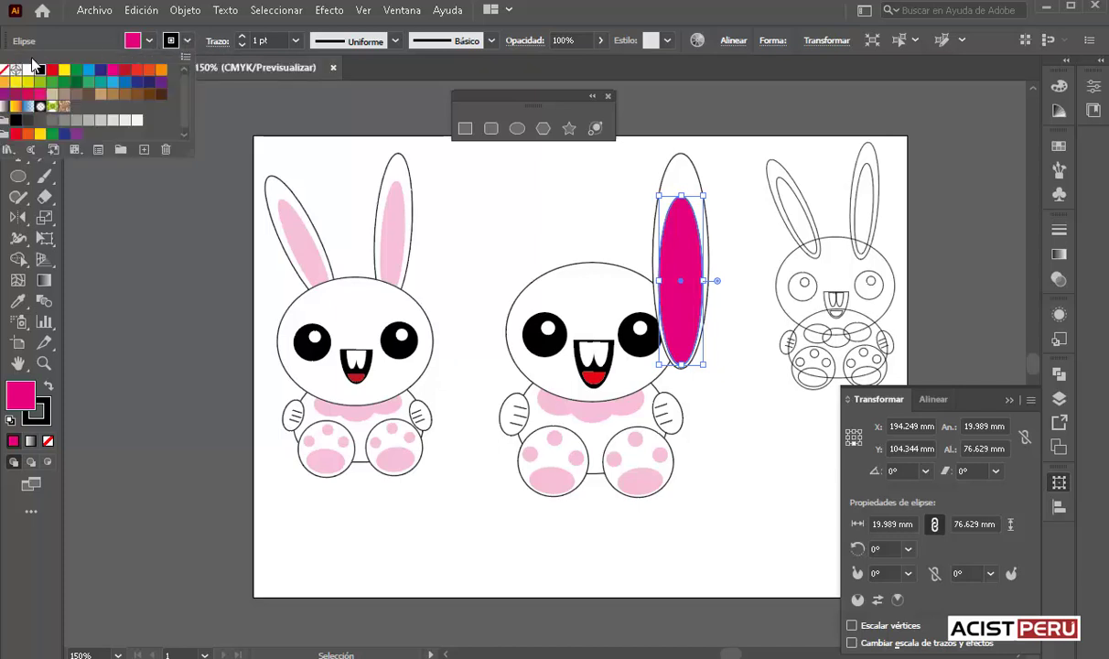
{"action": "left_click", "coordinate": [4, 70]}
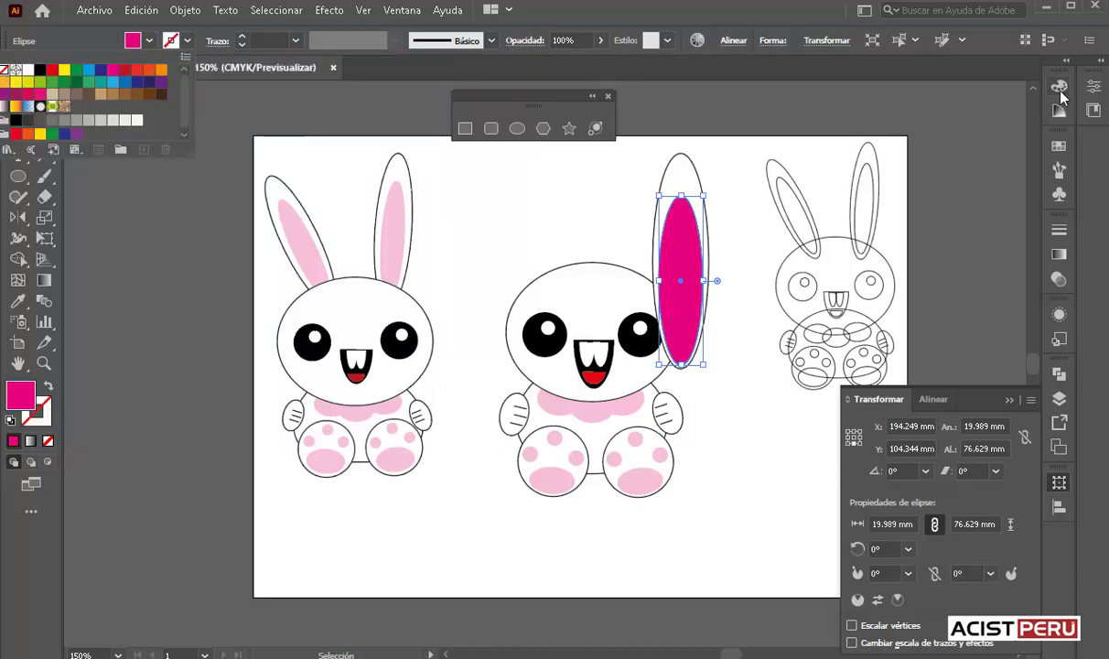
{"action": "key", "text": "Escape"}
{"action": "left_click", "coordinate": [1060, 88]}
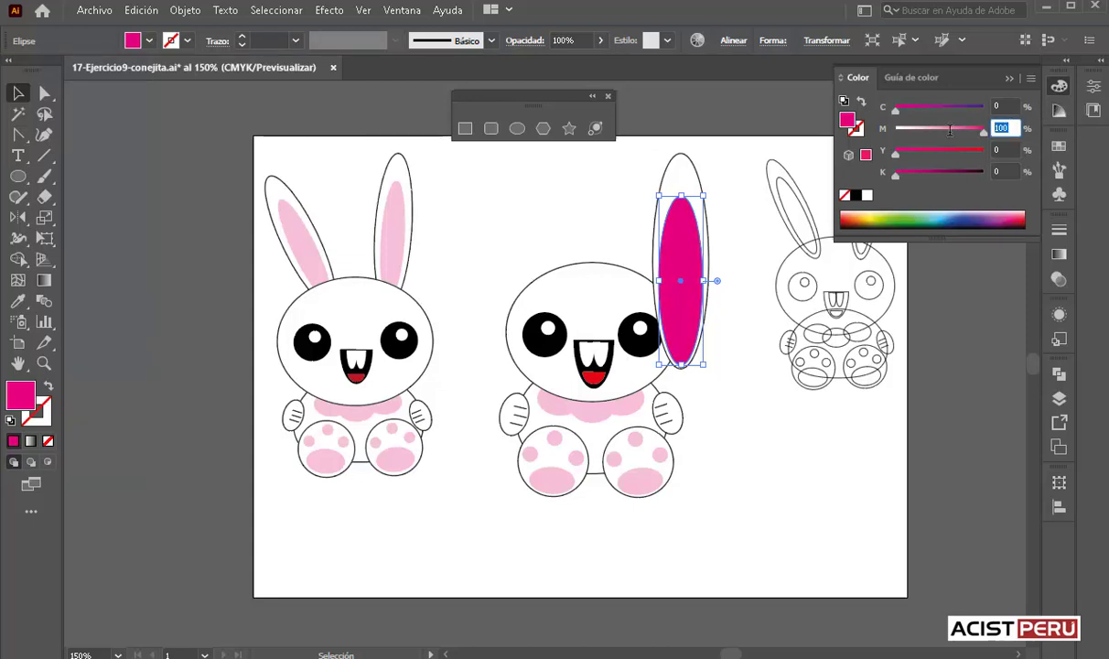
{"action": "type", "text": "35"}
{"action": "key", "text": "Return"}
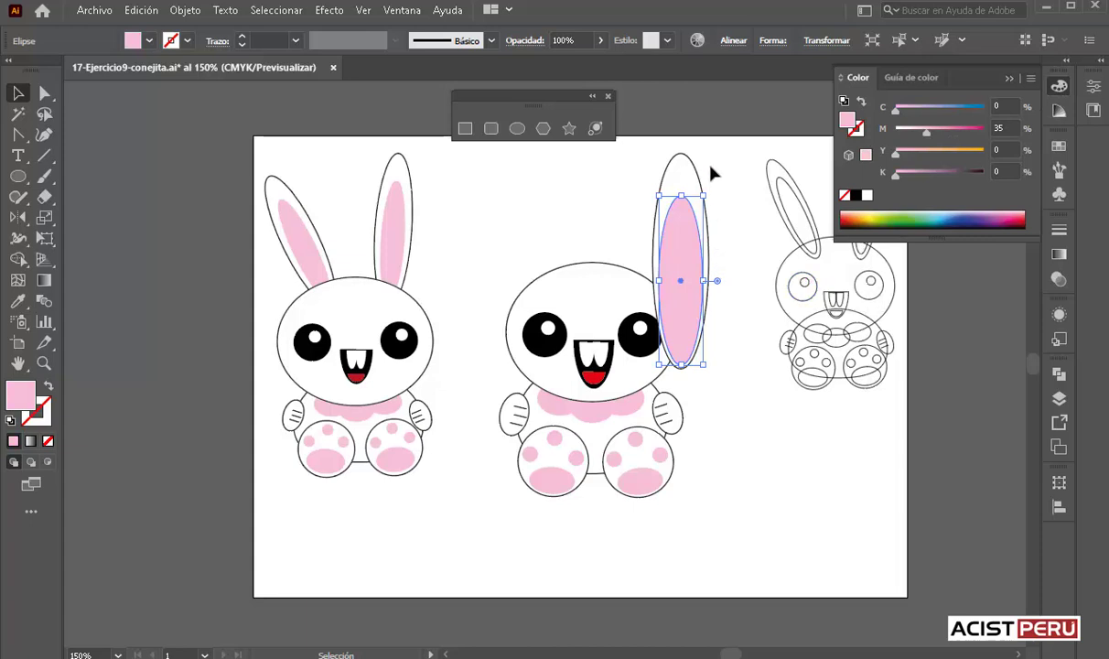
{"action": "left_click", "coordinate": [710, 146]}
Step: Move and resize the pink-lined ear onto the middle bunny's head, then shift the whole bunny lower
{"action": "left_click_drag", "start_coordinate": [674, 258], "coordinate": [606, 200]}
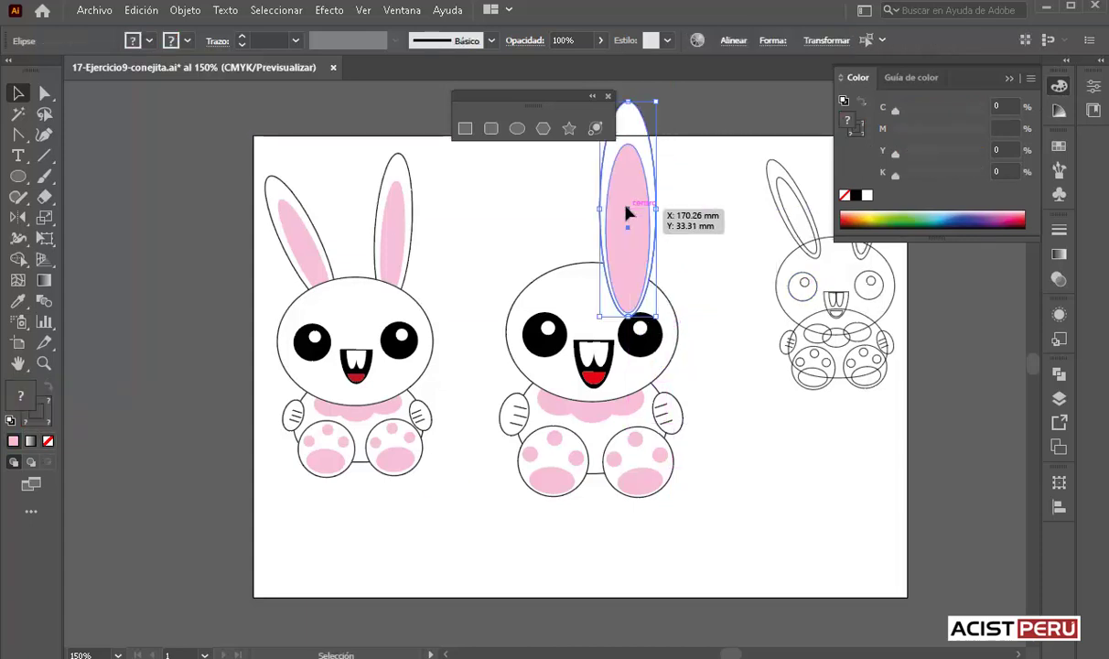
{"action": "left_click_drag", "start_coordinate": [654, 97], "coordinate": [650, 108]}
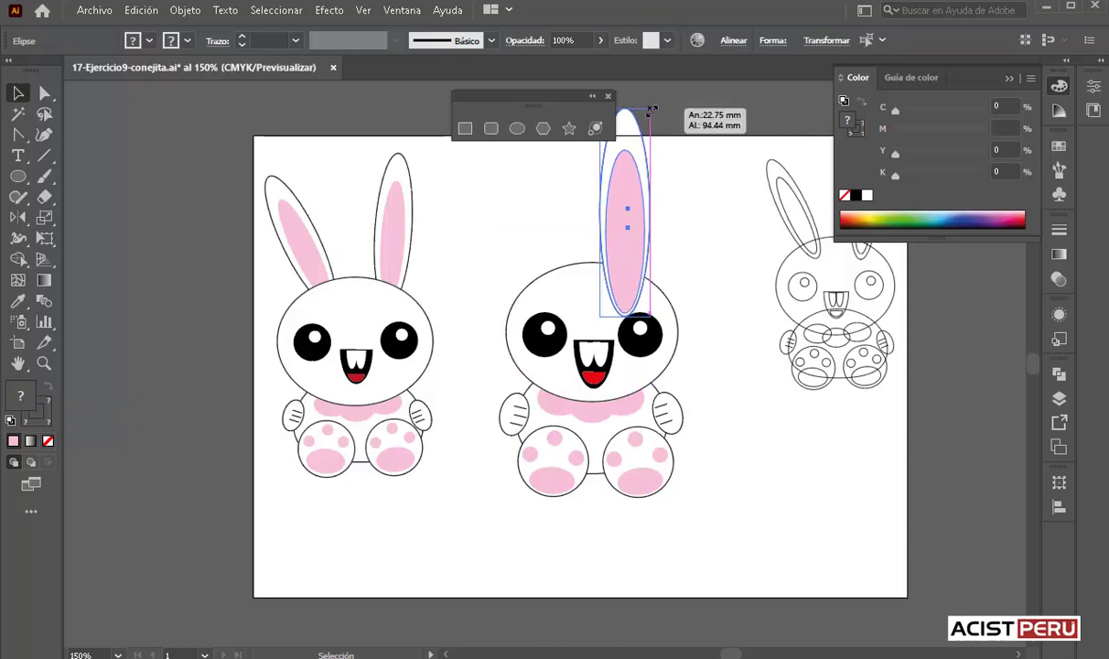
{"action": "left_click_drag", "start_coordinate": [690, 188], "coordinate": [508, 535]}
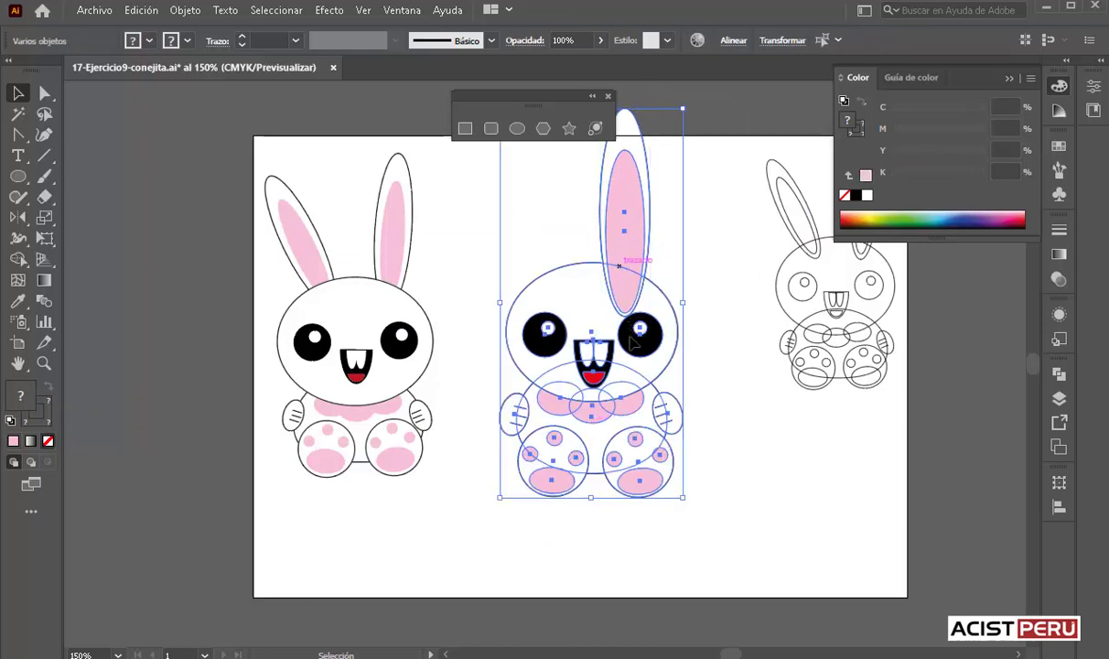
{"action": "left_click_drag", "start_coordinate": [622, 273], "coordinate": [634, 344]}
Step: Tilt the ear slightly clockwise and raise it to sit on top of the head
{"action": "left_click", "coordinate": [749, 333]}
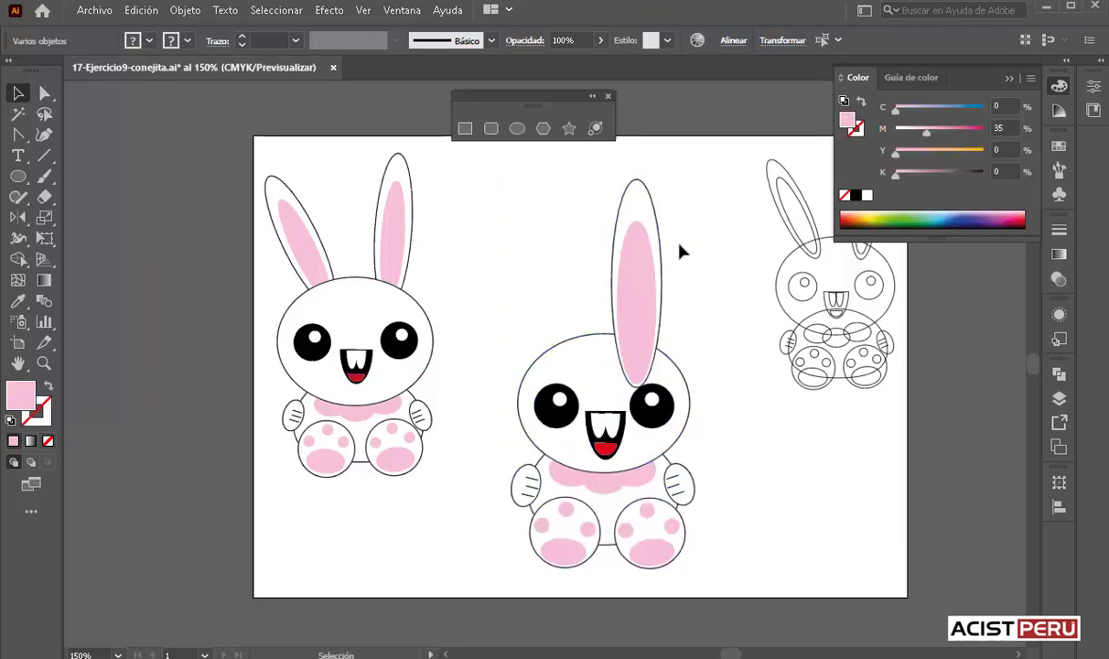
{"action": "left_click", "coordinate": [610, 246]}
{"action": "left_click_drag", "start_coordinate": [668, 171], "coordinate": [707, 168]}
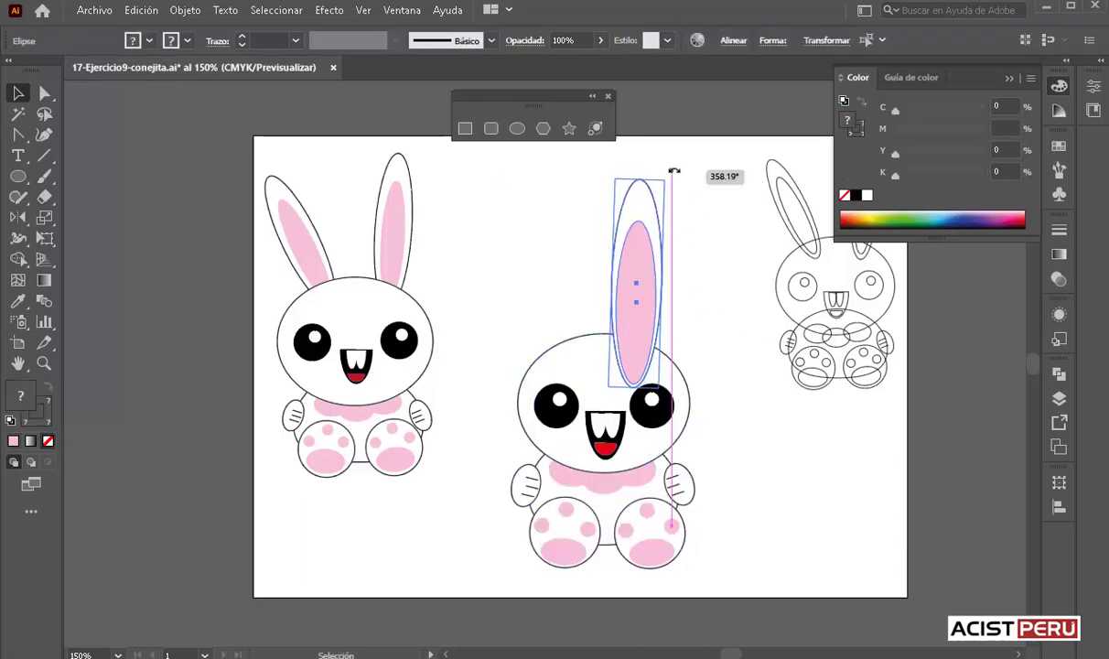
{"action": "left_click_drag", "start_coordinate": [652, 273], "coordinate": [657, 262]}
{"action": "key", "text": "ctrl"}
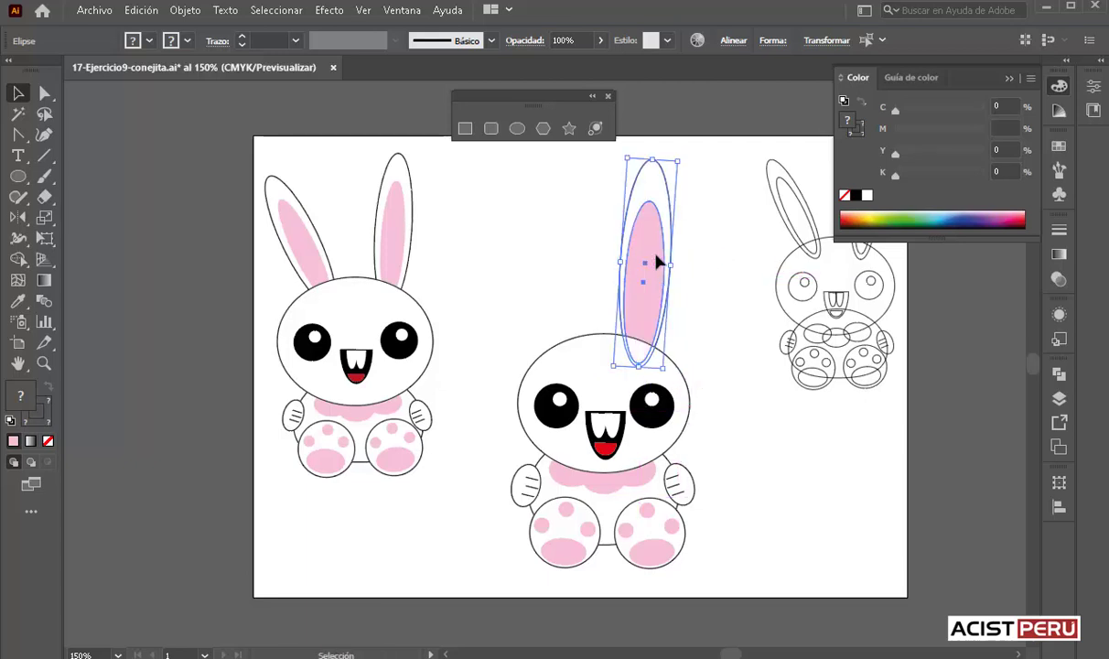
Step: Send the ear behind the head with Send to Back
{"action": "left_click", "coordinate": [189, 12]}
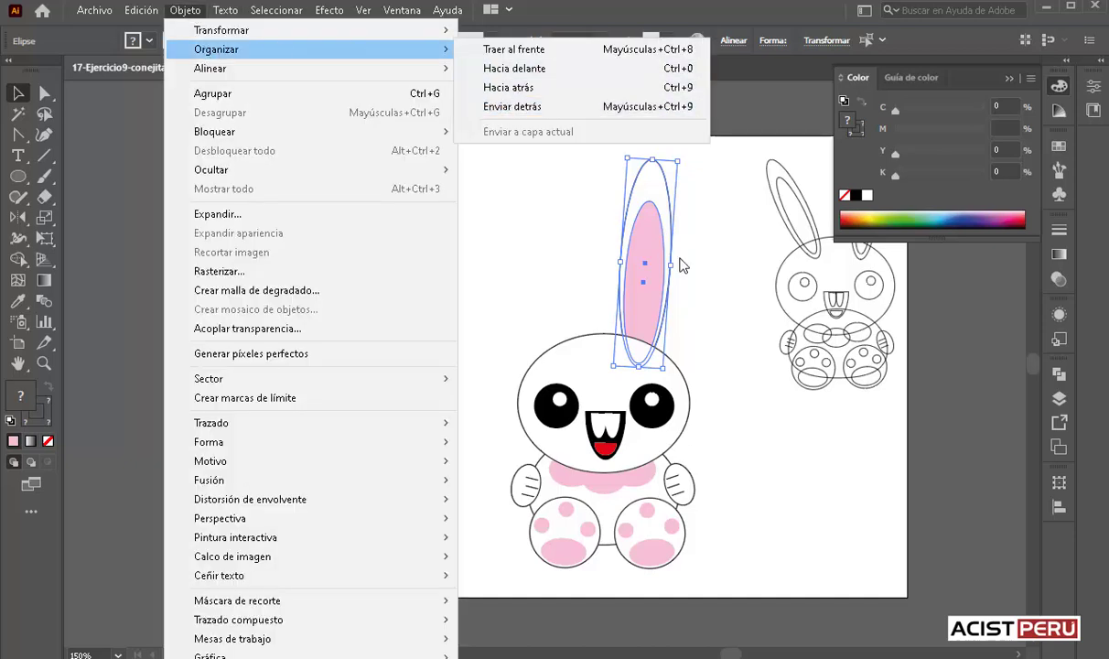
{"action": "key", "text": "ctrl+shift+9"}
{"action": "left_click", "coordinate": [660, 255]}
Step: Duplicate the ear to the head's left side, tilted outward counter-clockwise
{"action": "left_click_drag", "start_coordinate": [693, 217], "coordinate": [630, 267]}
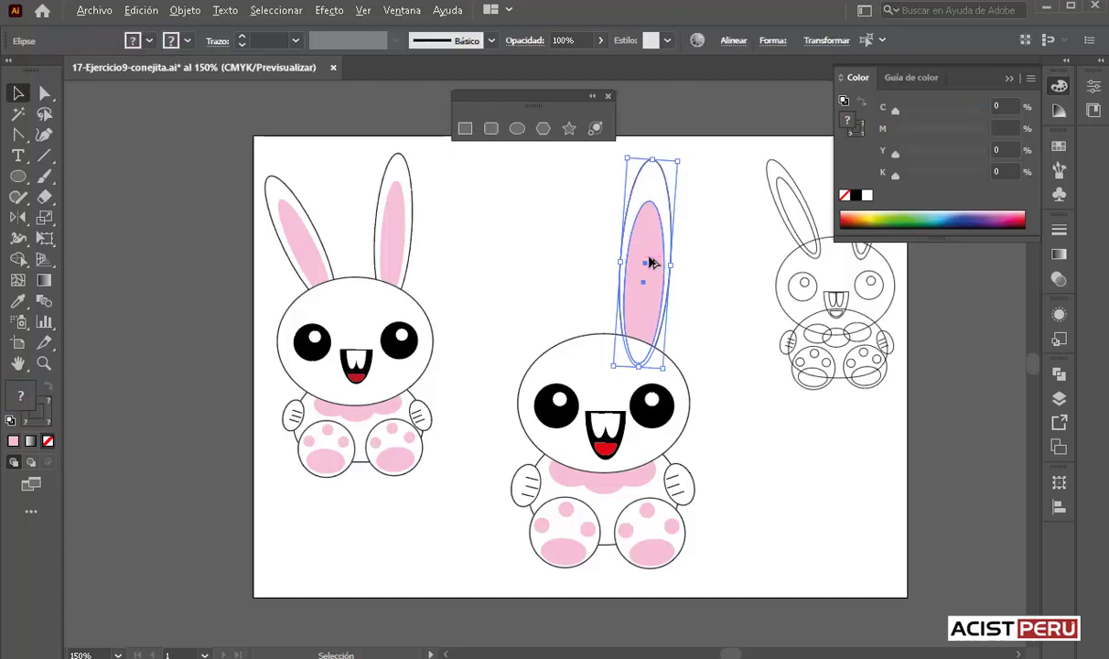
{"action": "left_click_drag", "start_coordinate": [649, 263], "coordinate": [569, 266]}
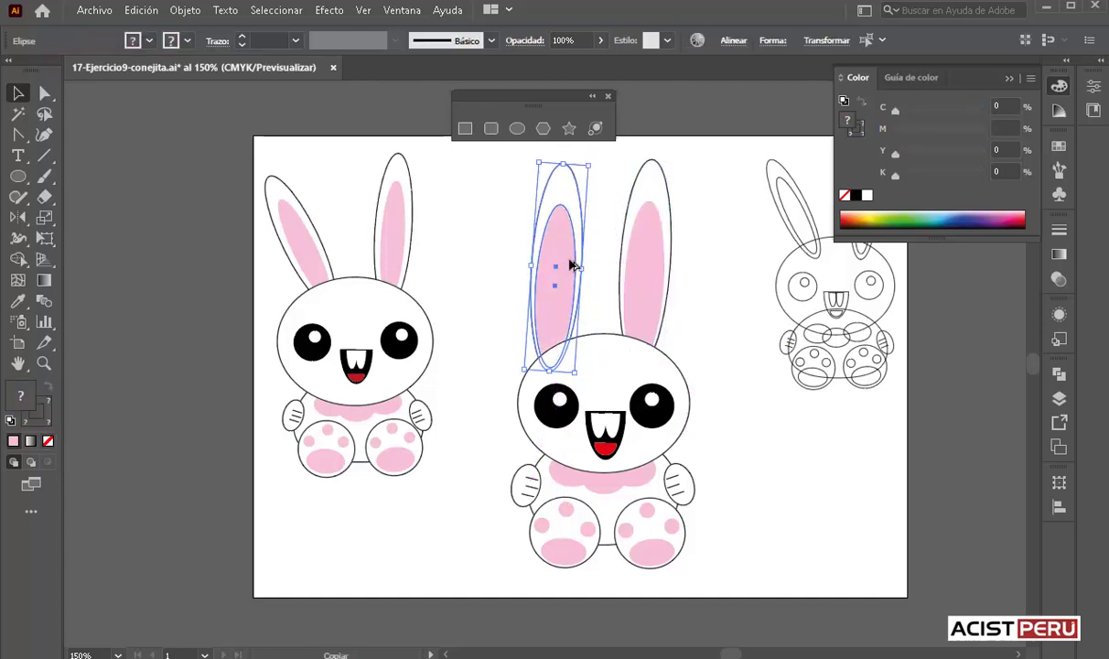
{"action": "mouse_move", "coordinate": [501, 148]}
{"action": "left_mouse_down"}
{"action": "mouse_move", "coordinate": [508, 176]}
{"action": "mouse_move", "coordinate": [486, 180]}
{"action": "left_mouse_up"}
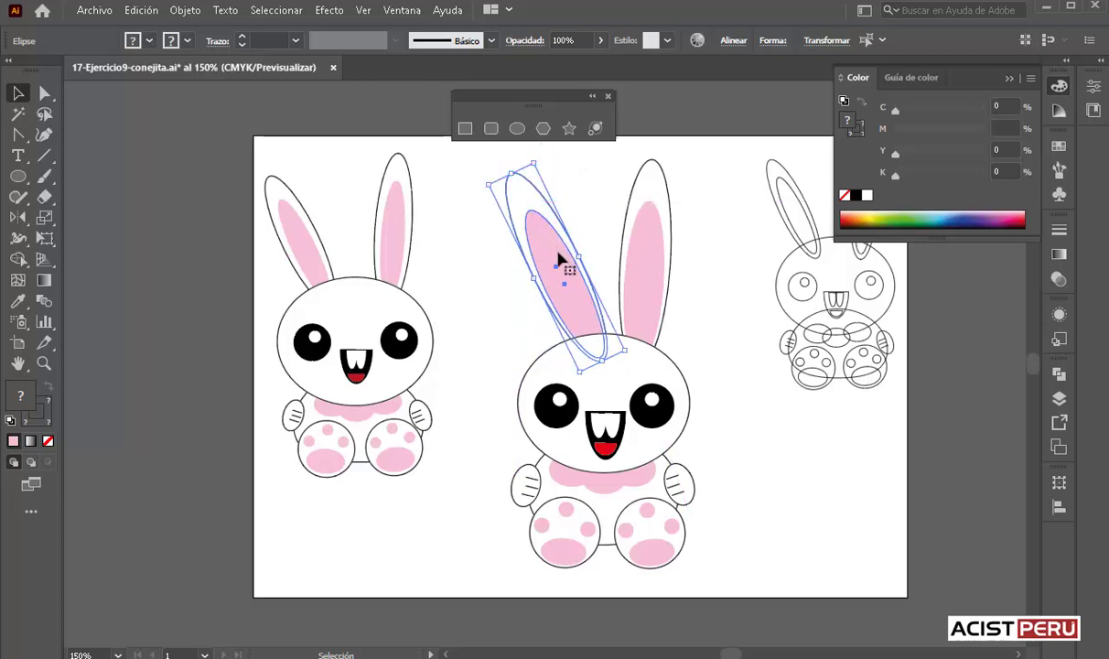
{"action": "left_click_drag", "start_coordinate": [557, 254], "coordinate": [541, 256]}
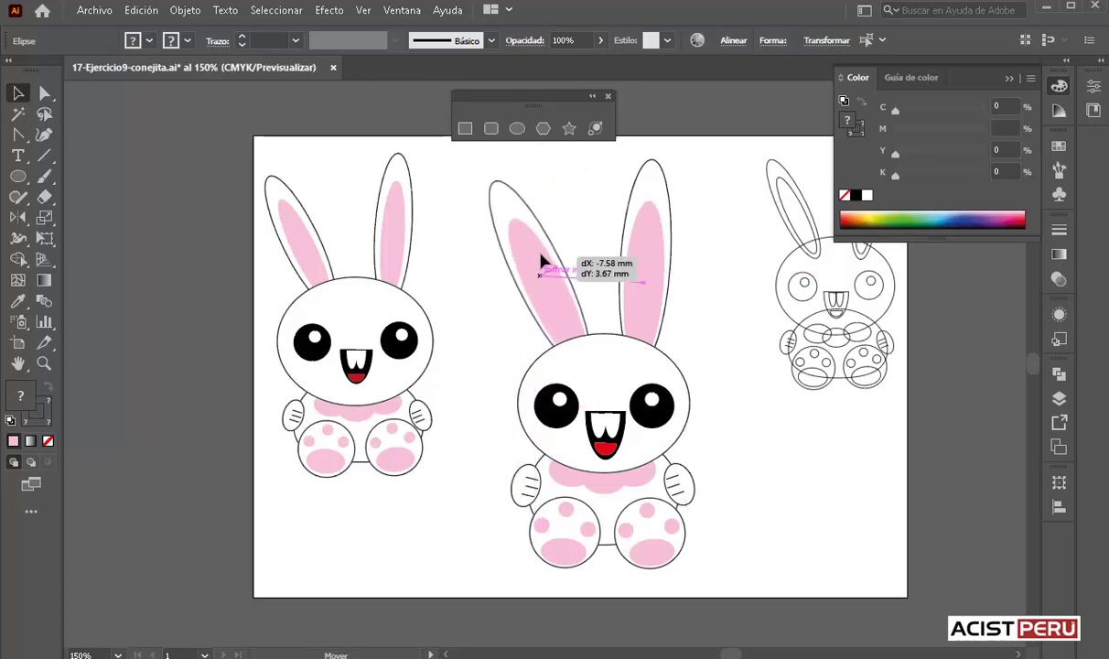
{"action": "left_click", "coordinate": [691, 245]}
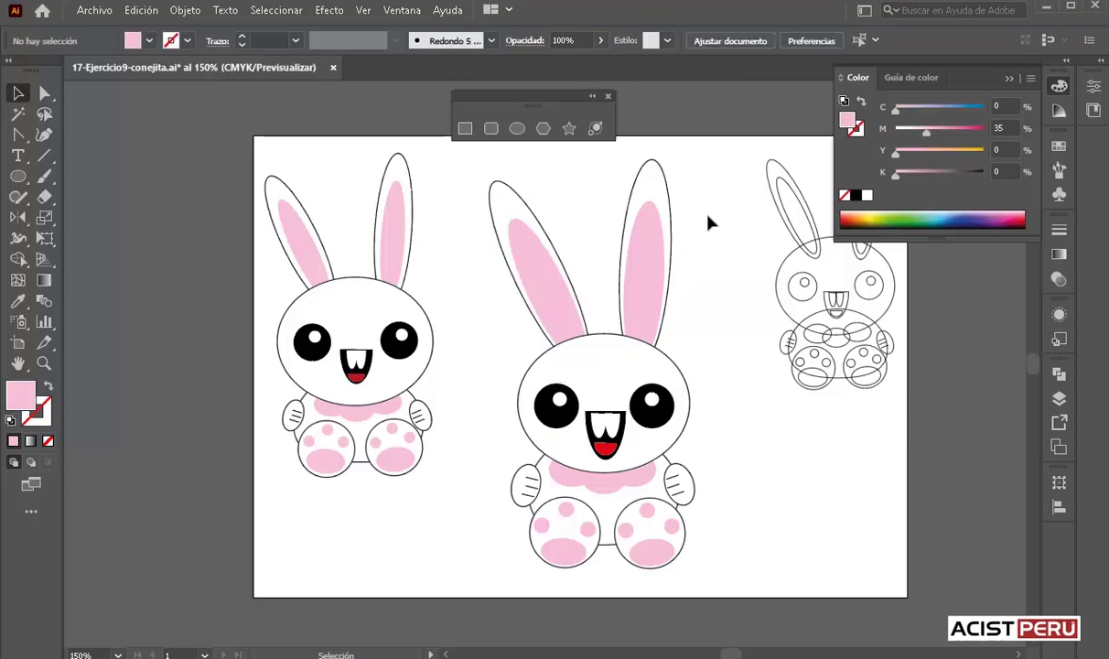